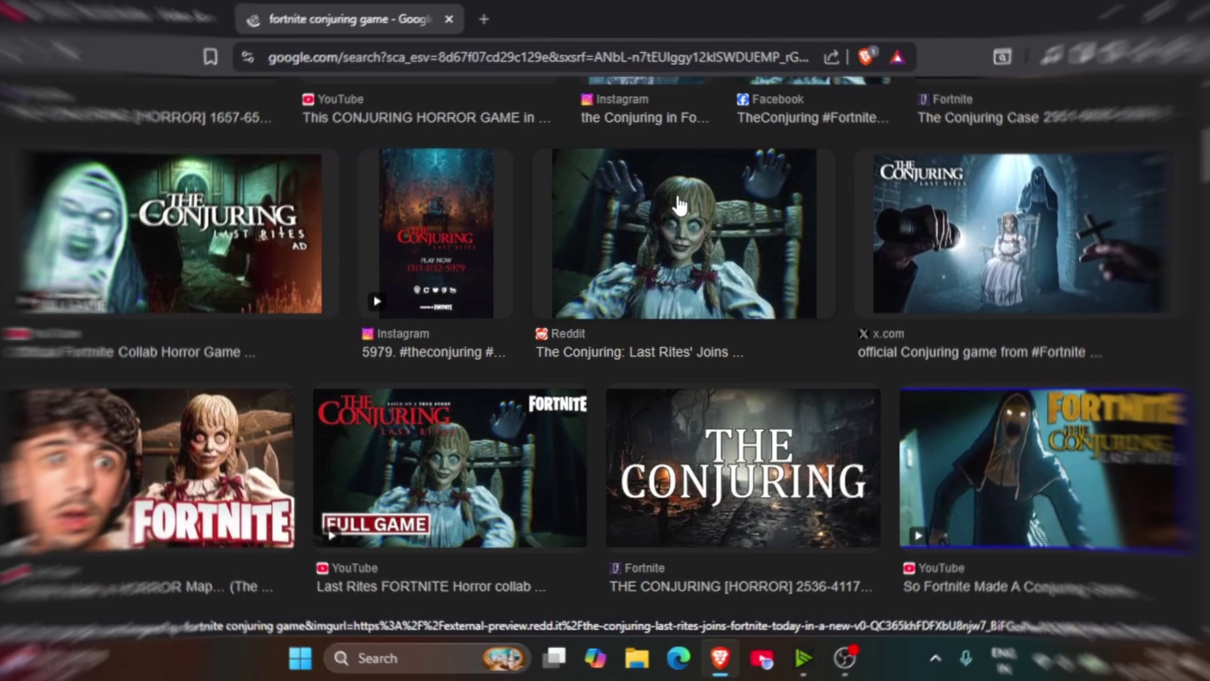
Preview the Reddit doll image in the "fortnite conjuring game" image results and close the stray tabs that opened.
left_click(679, 197)
right_click(944, 300)
left_click(756, 413)
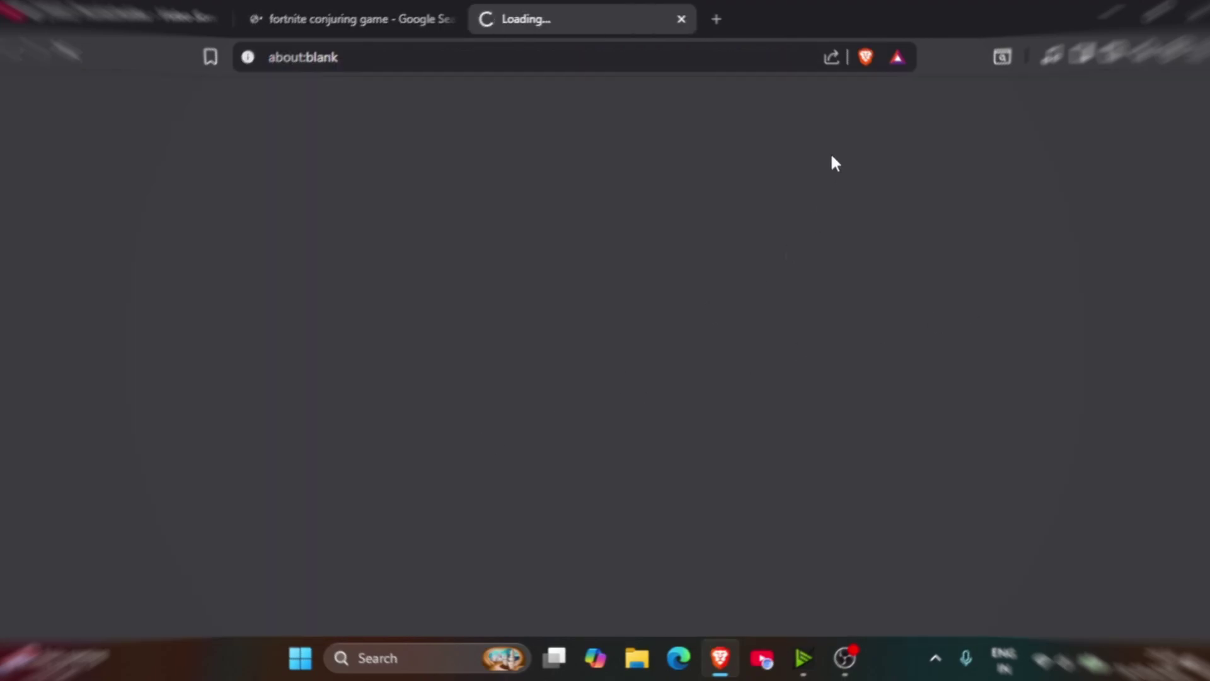
left_click(681, 19)
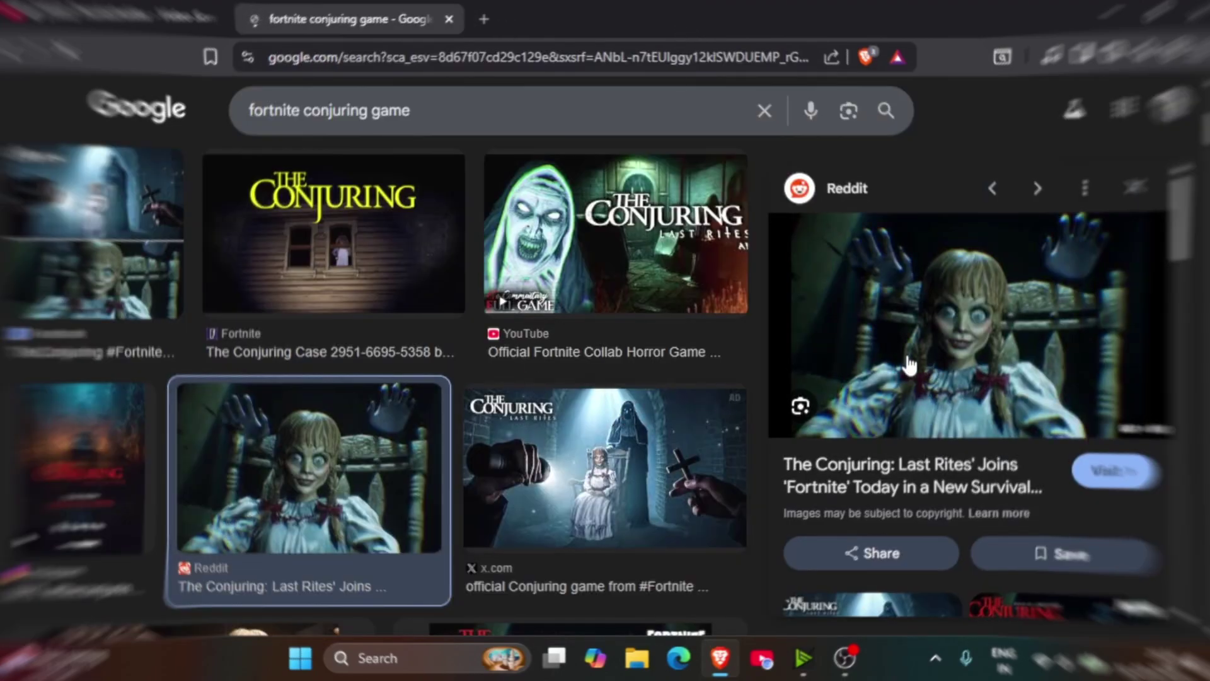
right_click(236, 493)
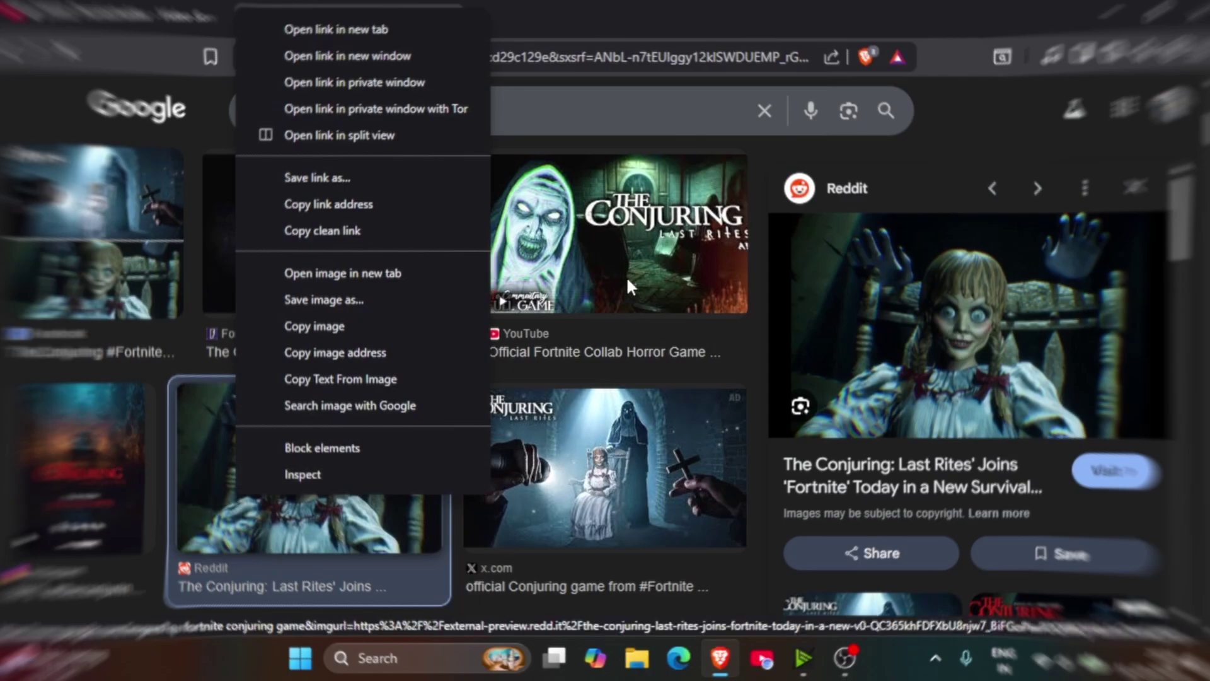
left_click(652, 364)
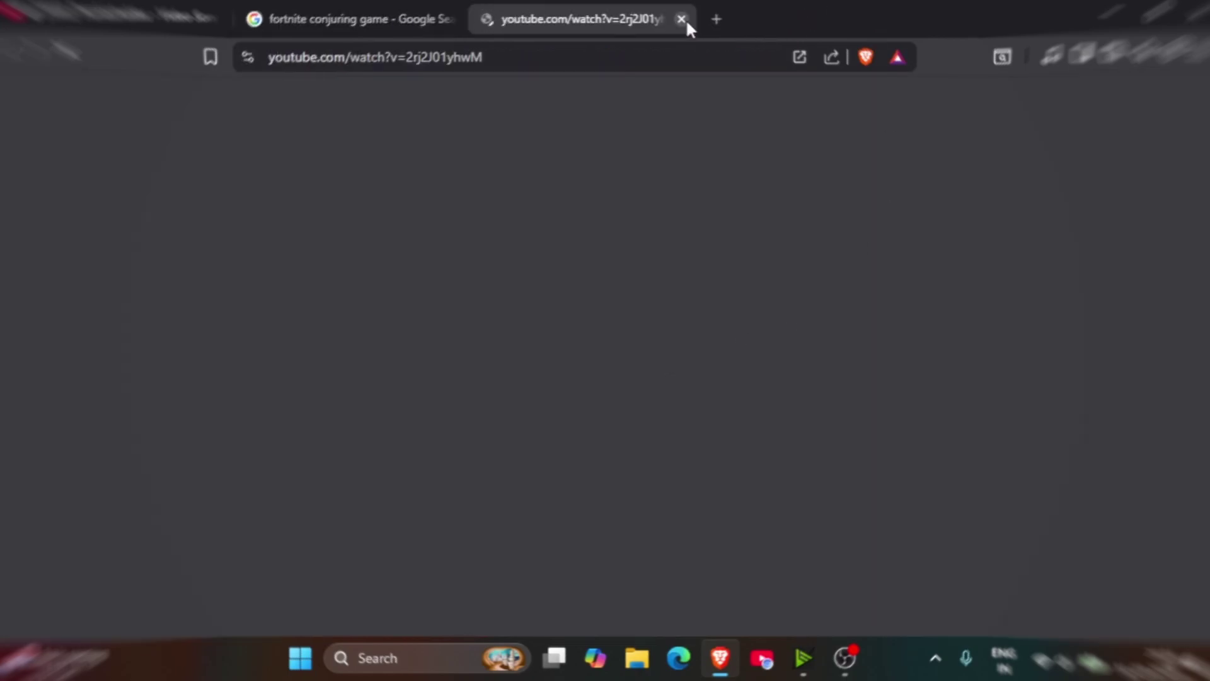
left_click(685, 19)
Filter the "fortnite conjuring game" image results to Large size and look through them.
scroll(630, 378, "up", 5)
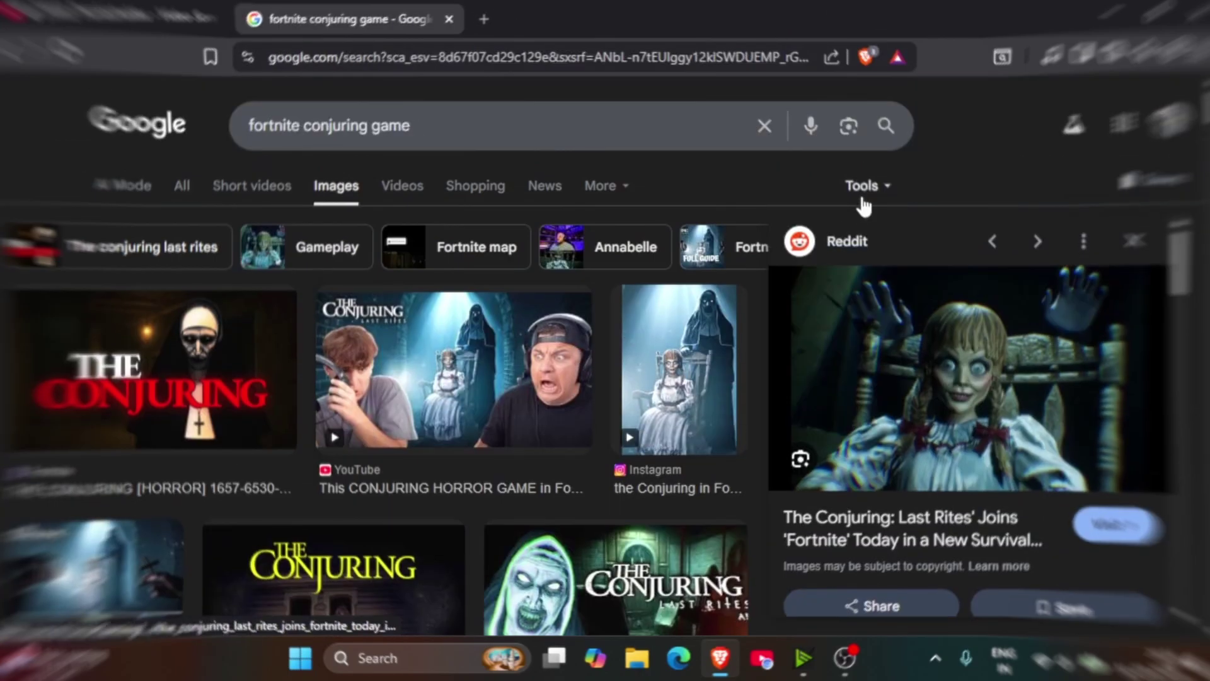
left_click(861, 192)
mouse_move(899, 234)
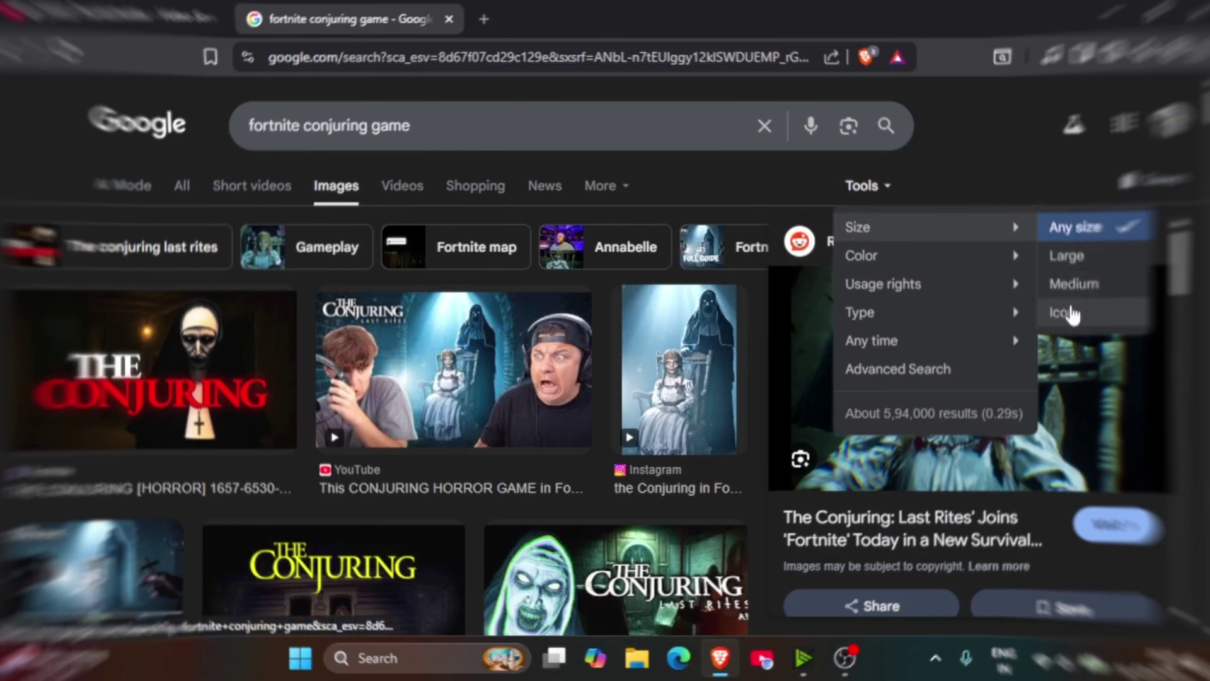
left_click(1073, 258)
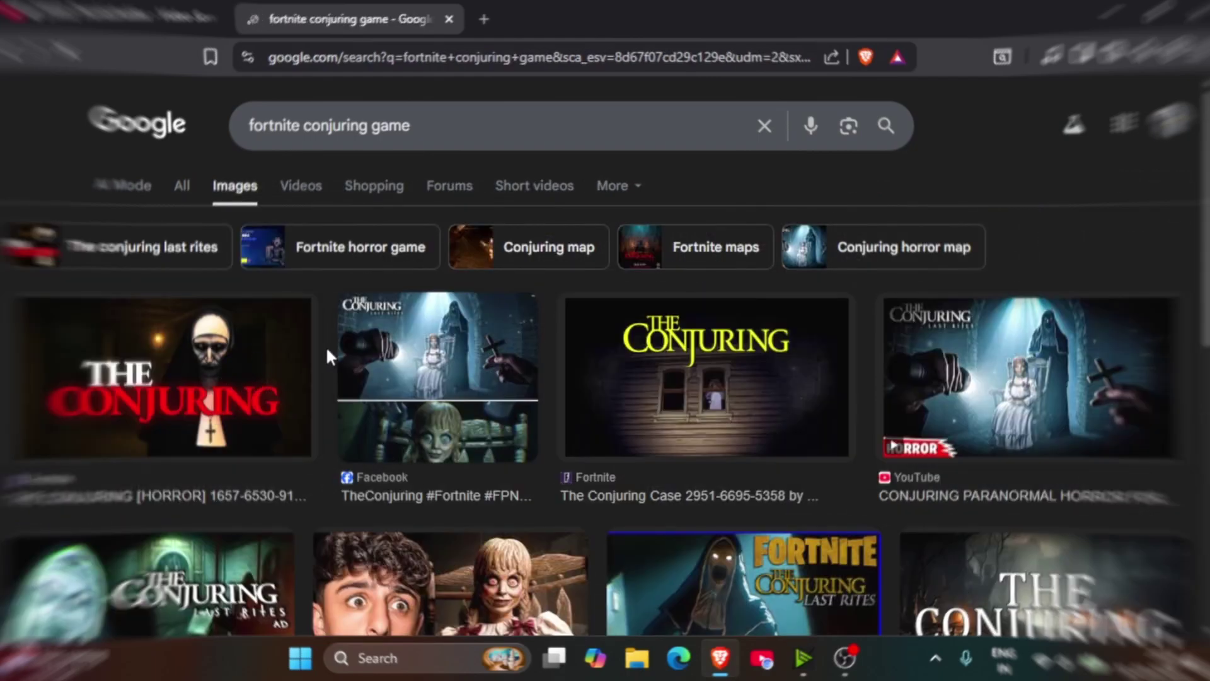
scroll(146, 418, "down", 5)
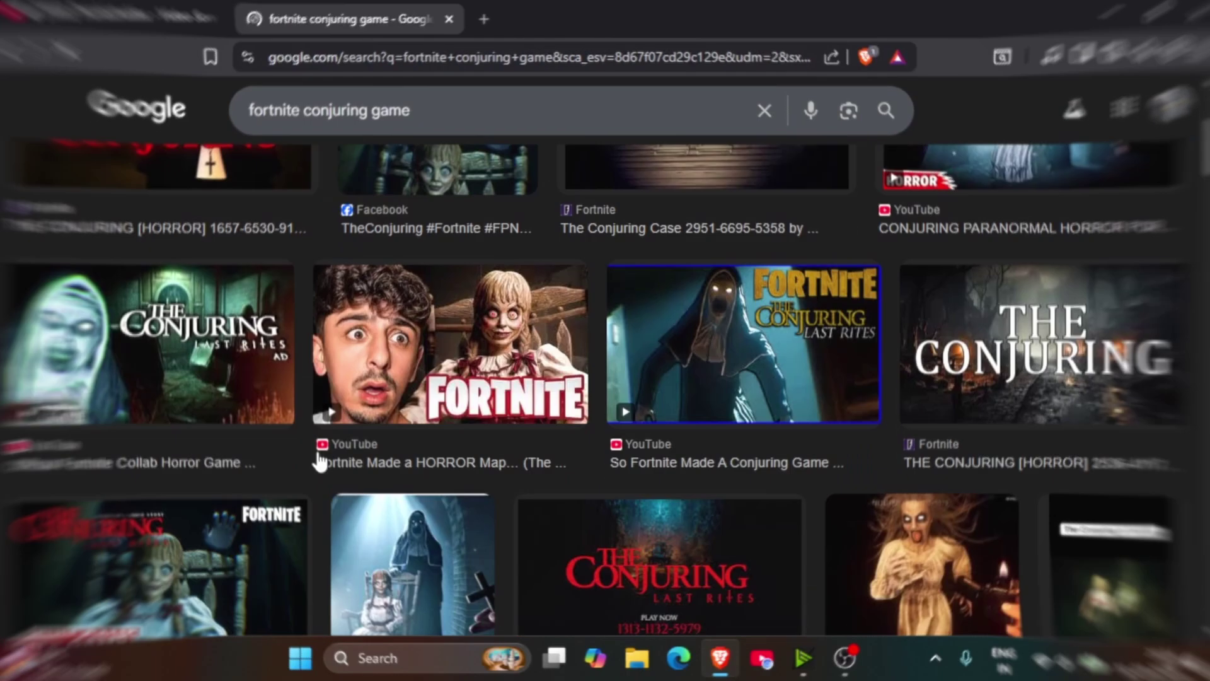
scroll(327, 407, "up", 4)
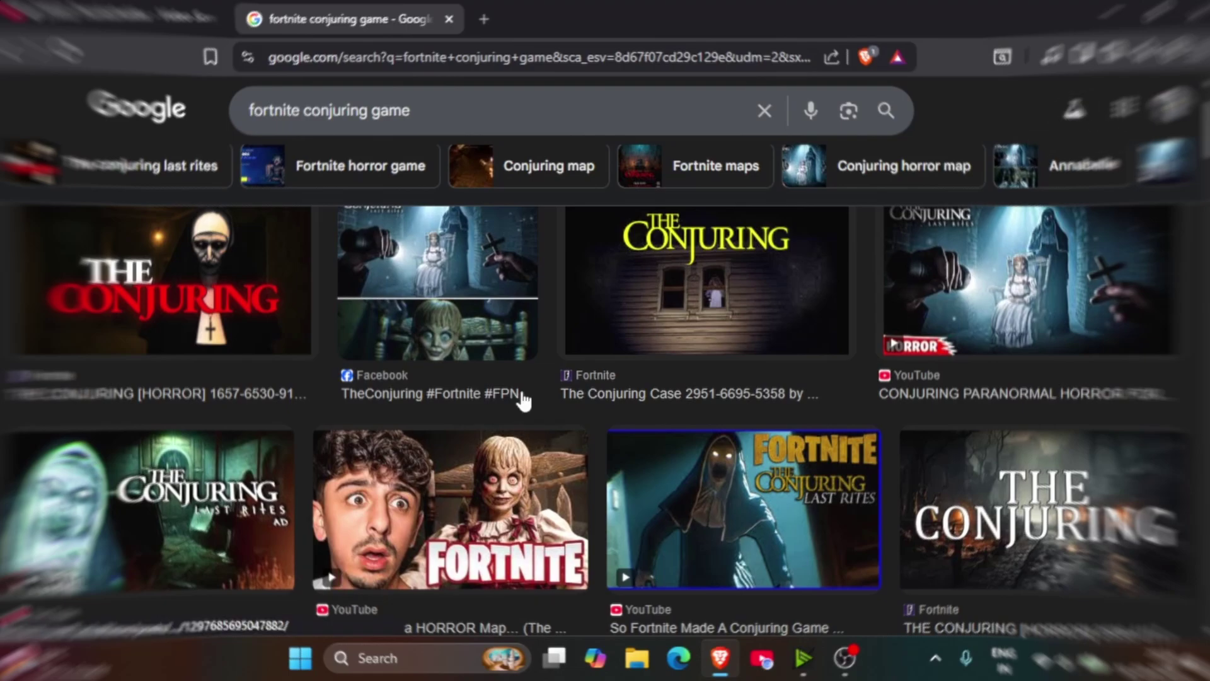
Switch to Photoshop and create a new document from the Default Photoshop Size preset.
left_click(1077, 112)
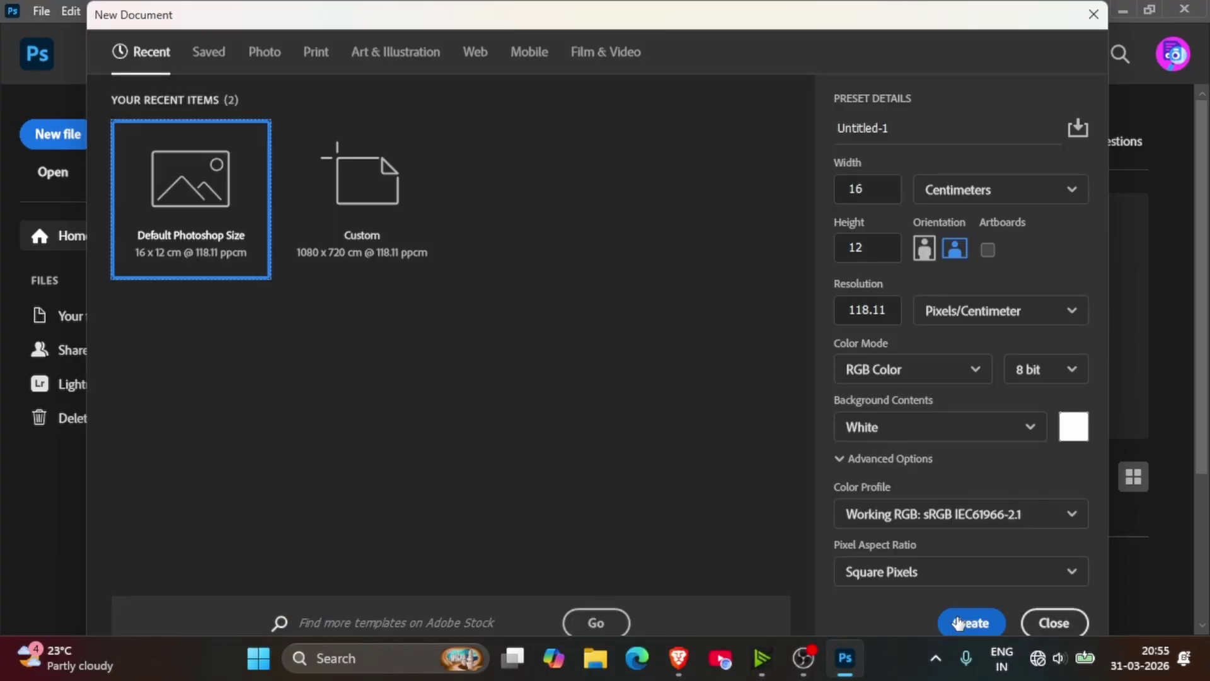
left_click(956, 621)
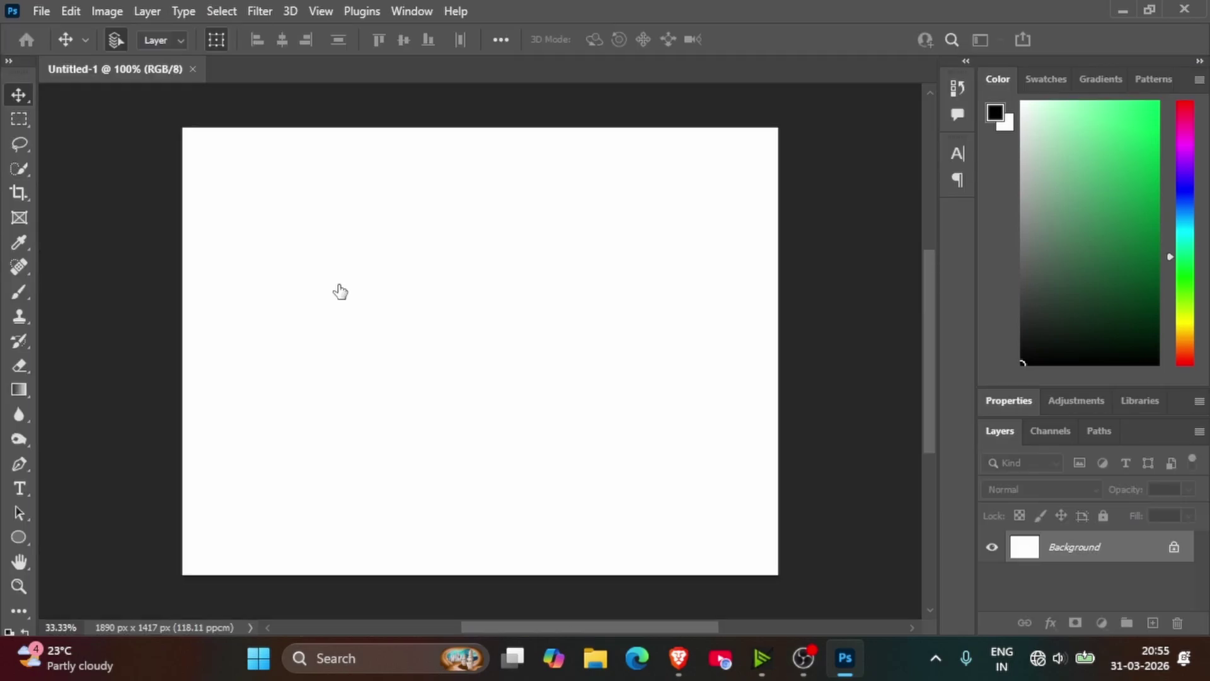
Set the canvas to 1080 px wide and 1920 px high, and switch it to landscape for 1920 × 1080 px.
left_click(1009, 404)
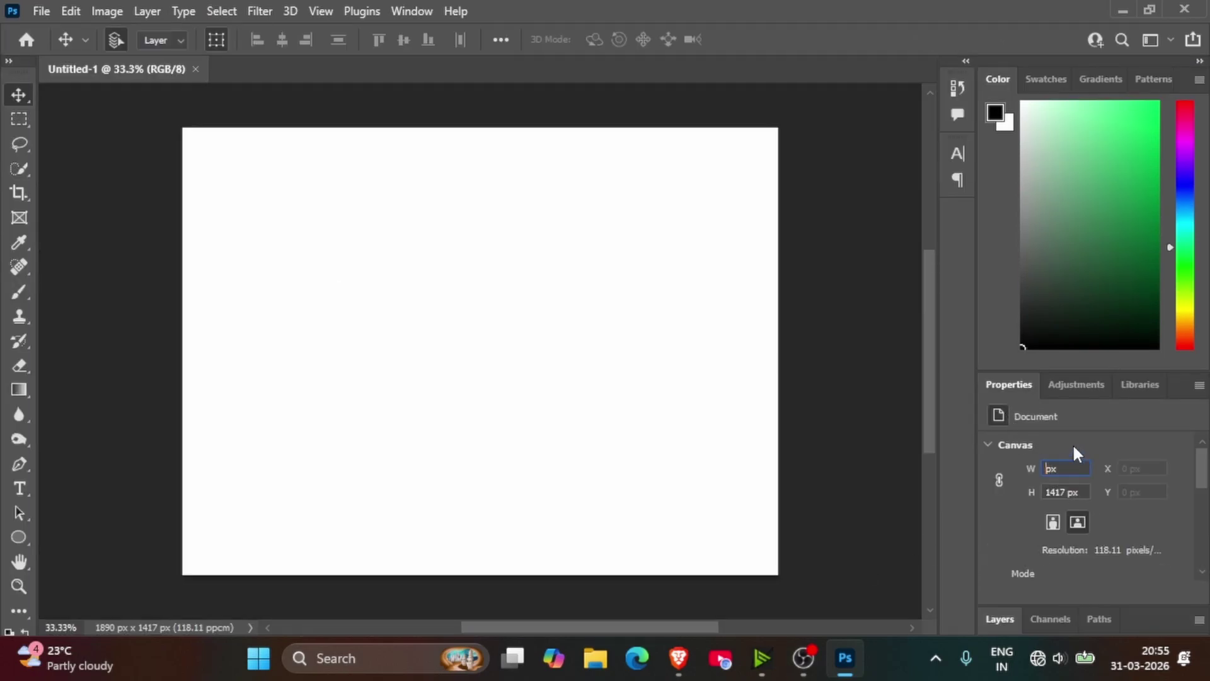
type("1080")
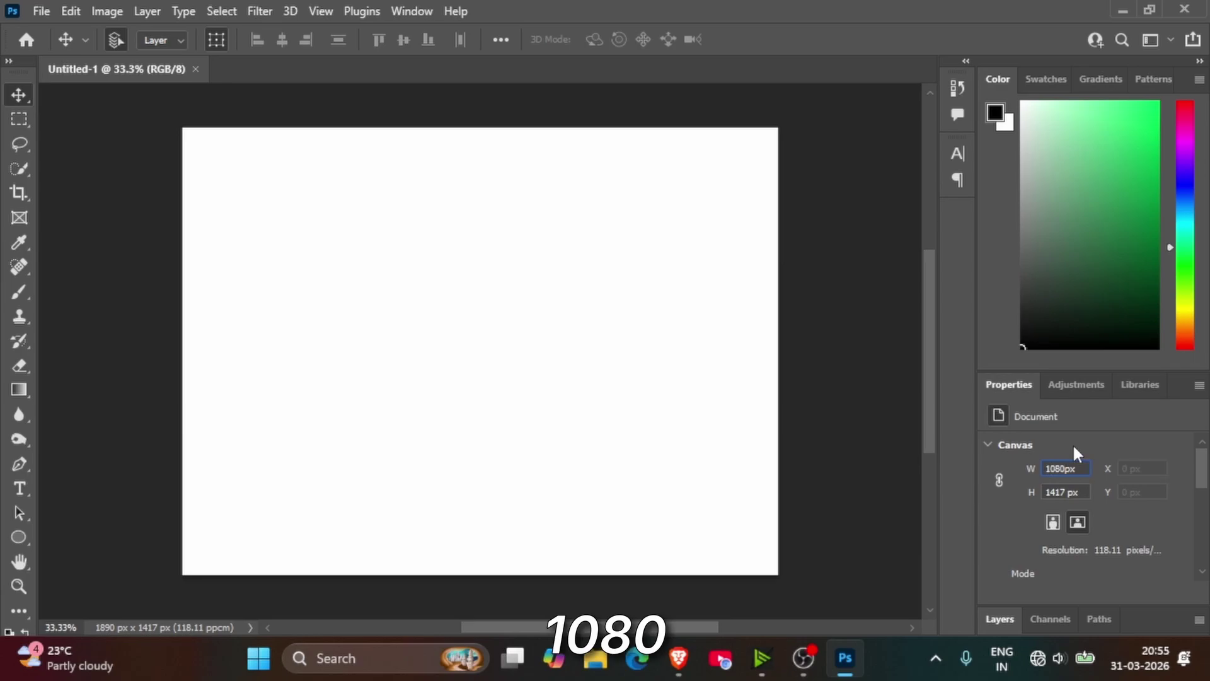
key("Tab")
key("BackSpace")
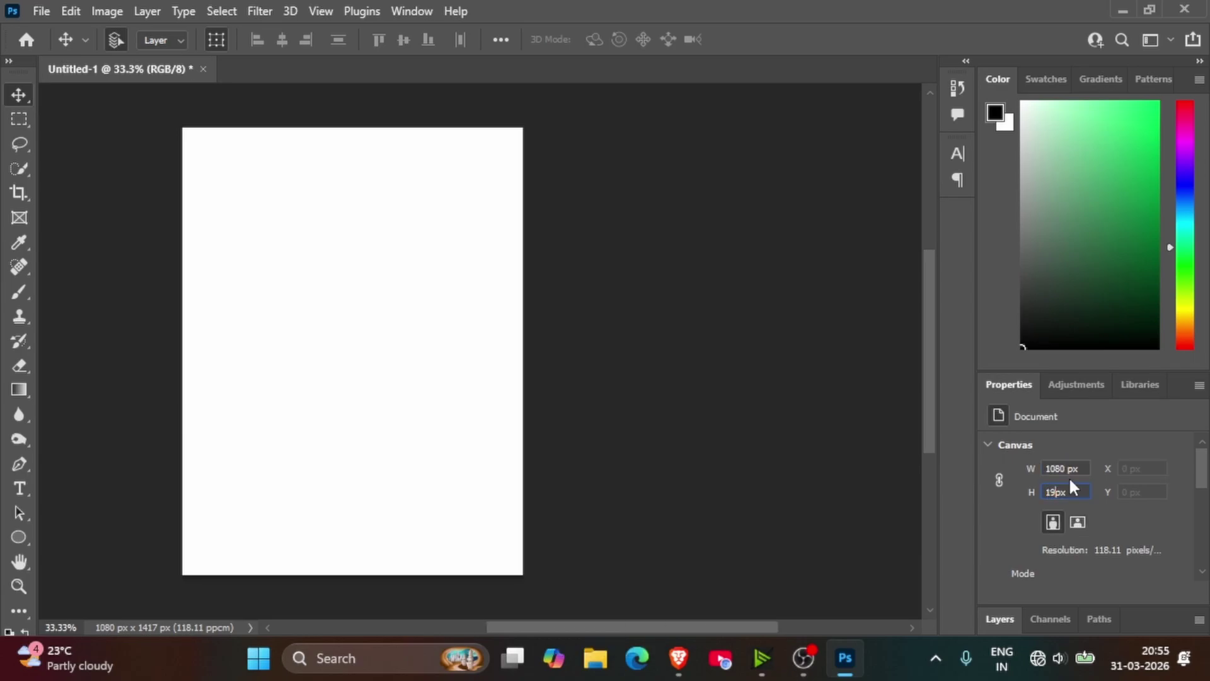
type("1920")
key("Return")
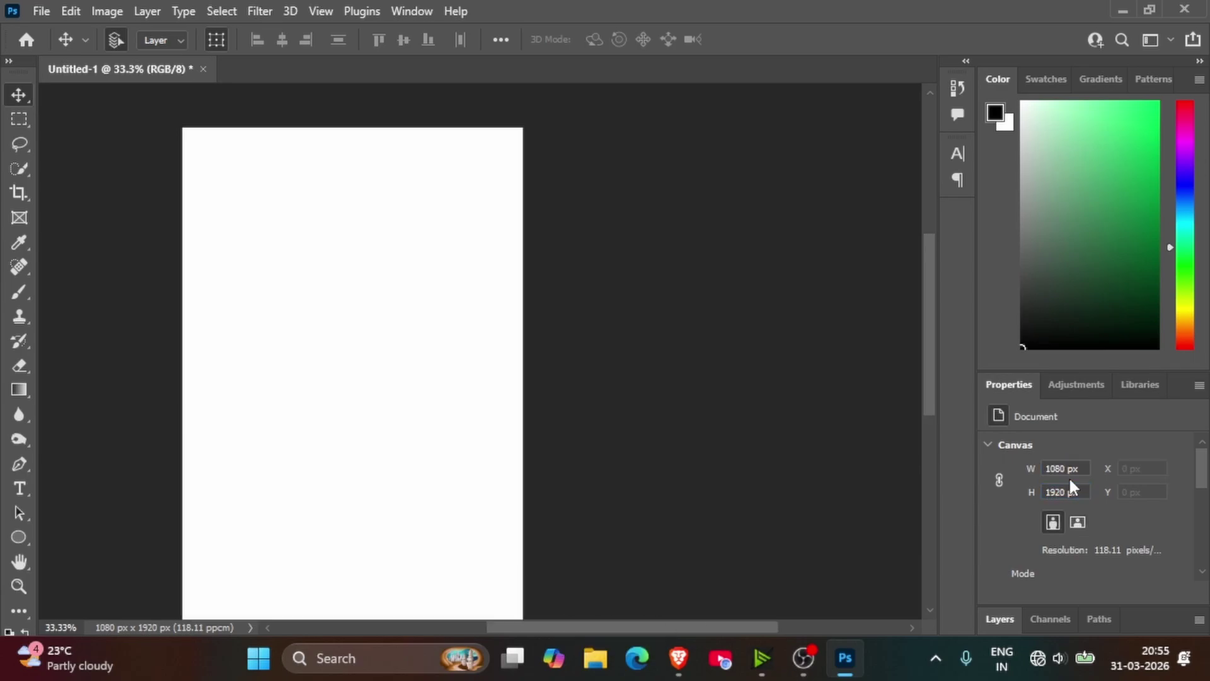
left_click(1078, 522)
left_click(560, 260)
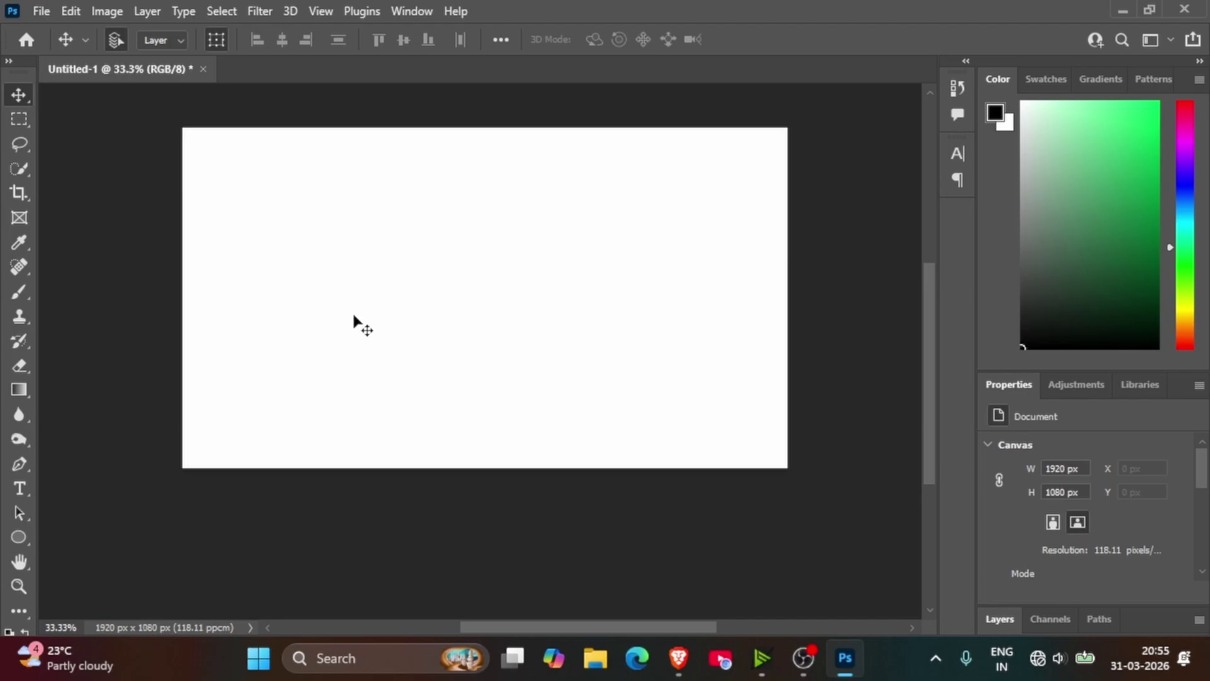
Place the conjuring image from the thumbnail 2 folder into the document.
left_click(595, 658)
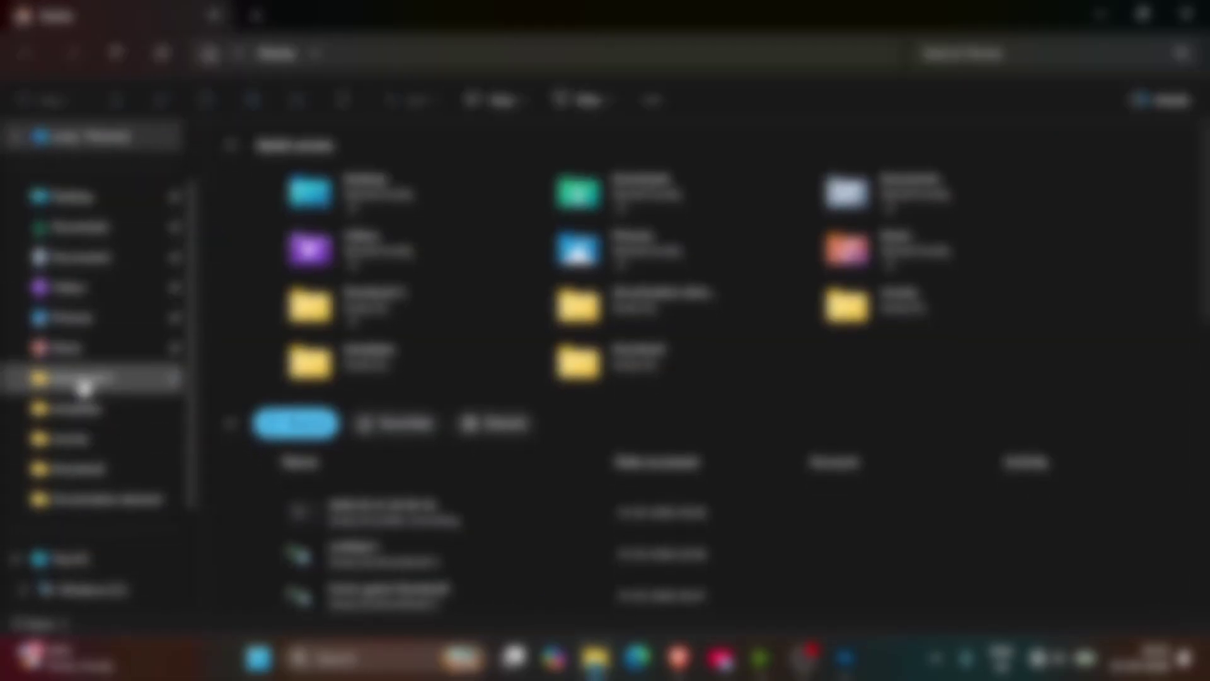
left_click(86, 378)
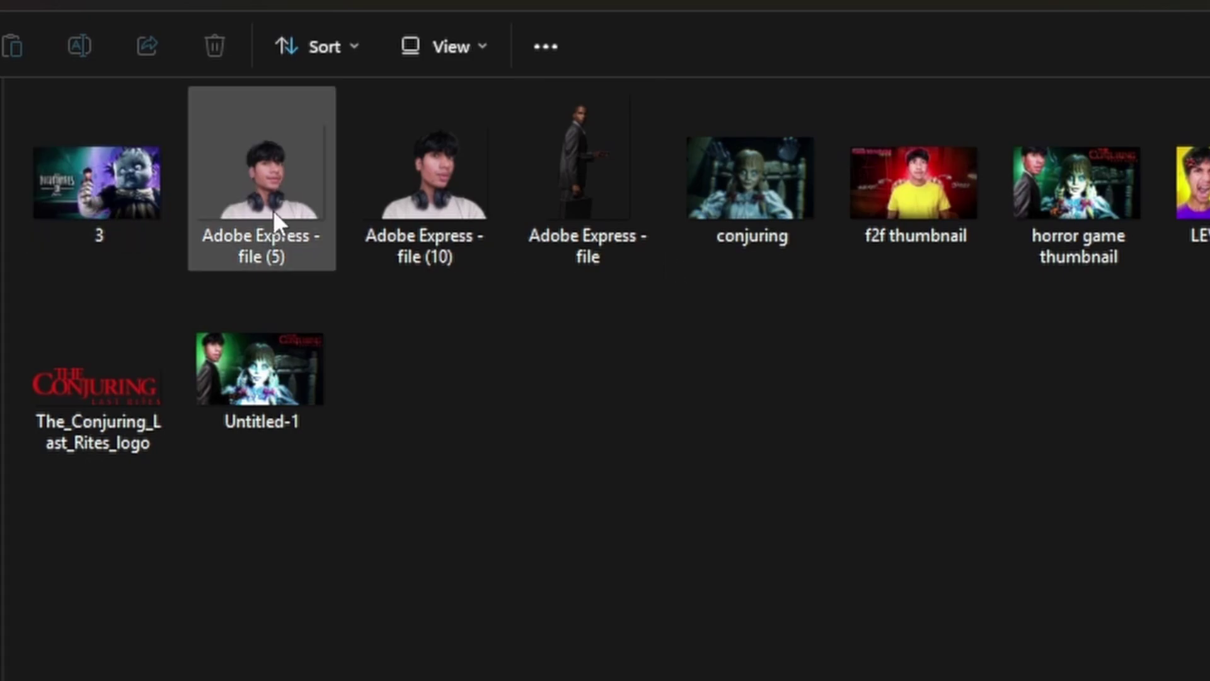
left_click_drag(736, 388, 426, 153)
left_click_drag(756, 297, 435, 158)
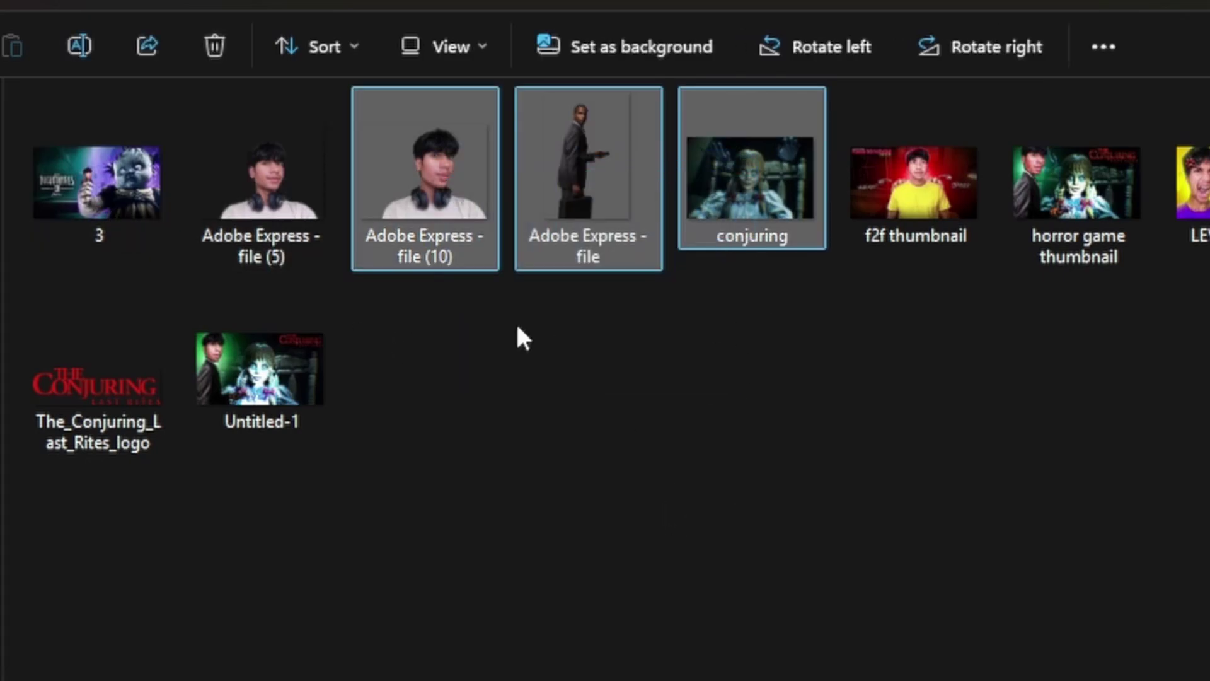
left_click(515, 338)
left_click(748, 207)
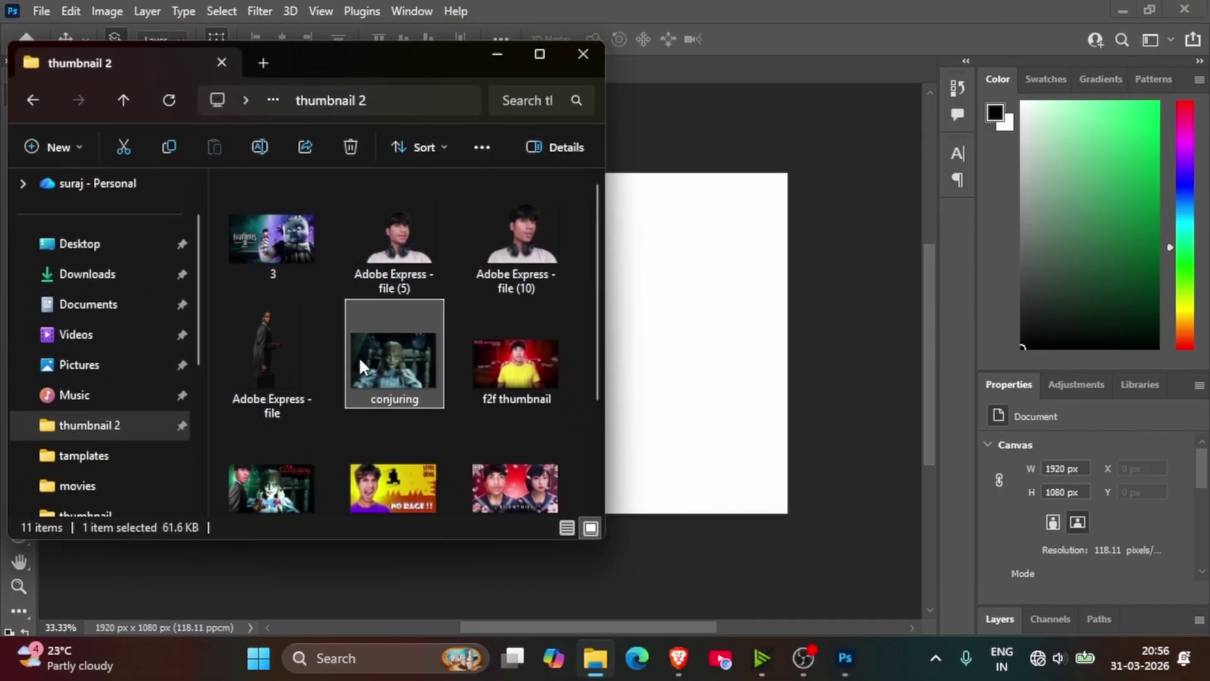
left_click_drag(361, 354, 642, 308)
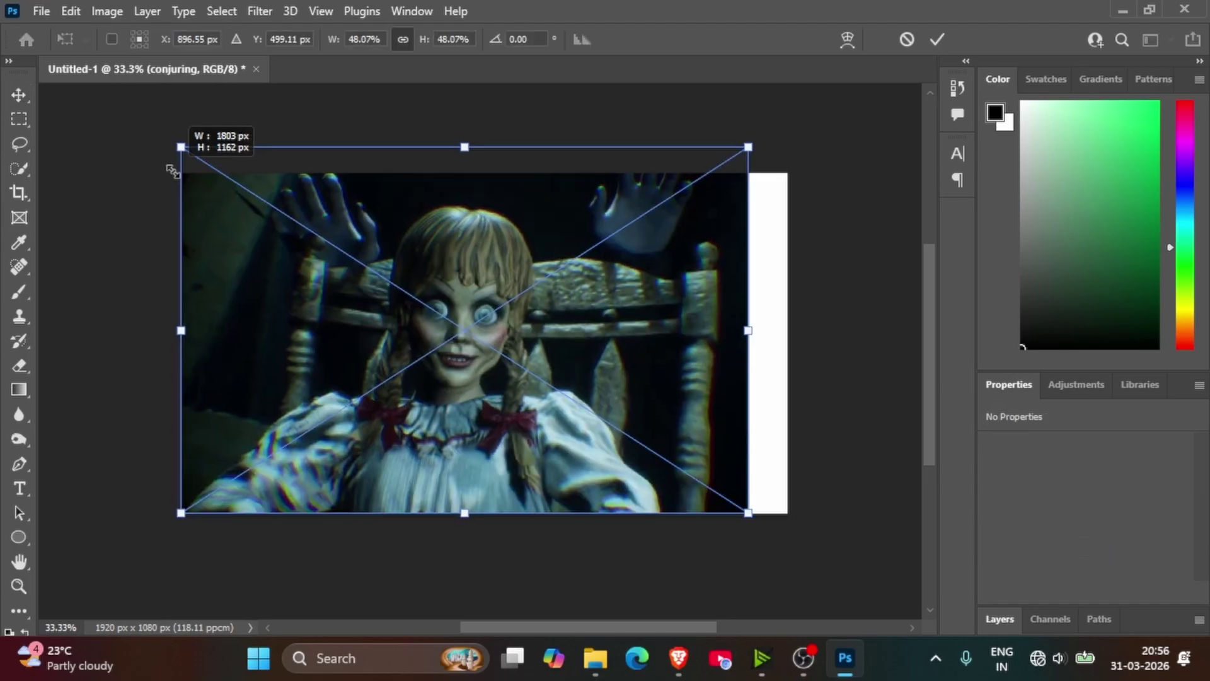
Scale the placed conjuring image to about 52% so it covers the whole canvas, and commit the placement.
left_click_drag(748, 512, 792, 542)
mouse_move(495, 469)
left_mouse_down()
mouse_move(583, 441)
mouse_move(495, 449)
left_mouse_up()
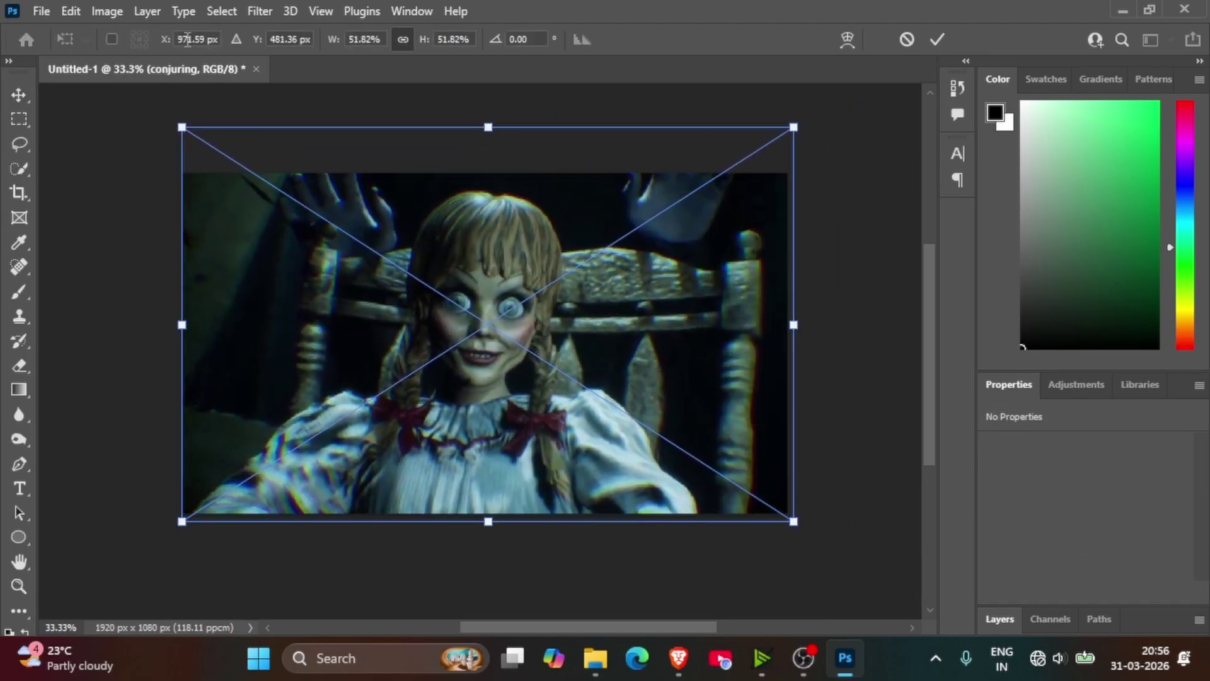
left_click(267, 7)
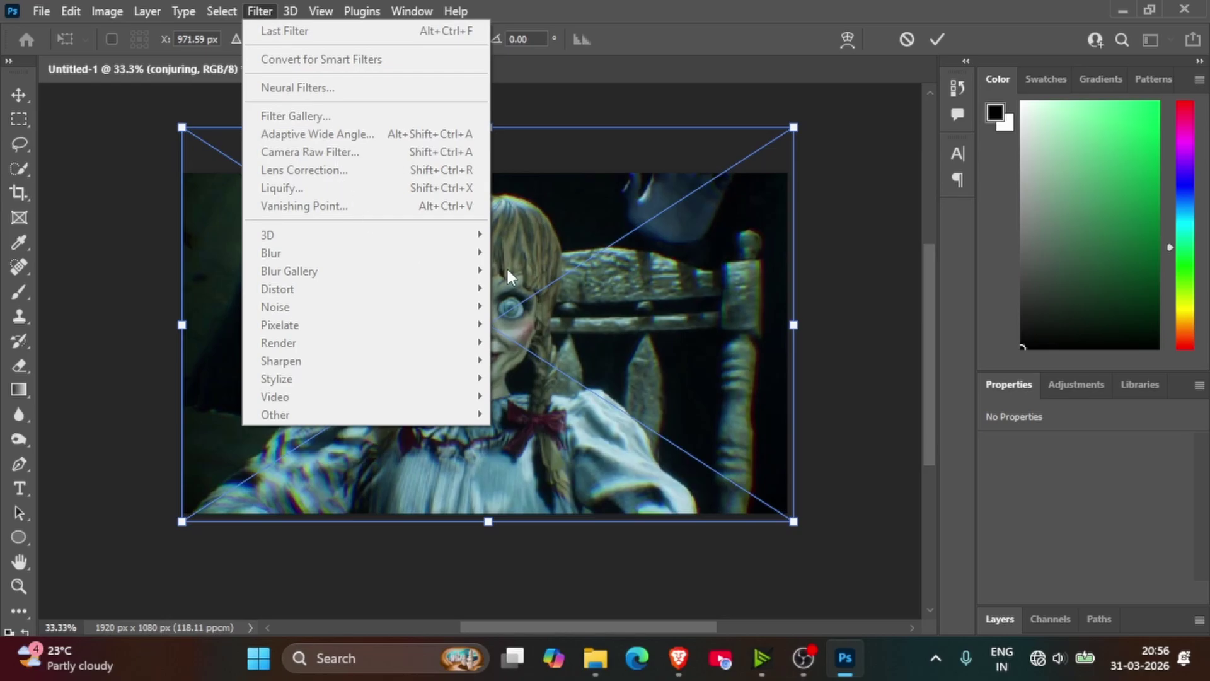
left_click(619, 278)
key("Return")
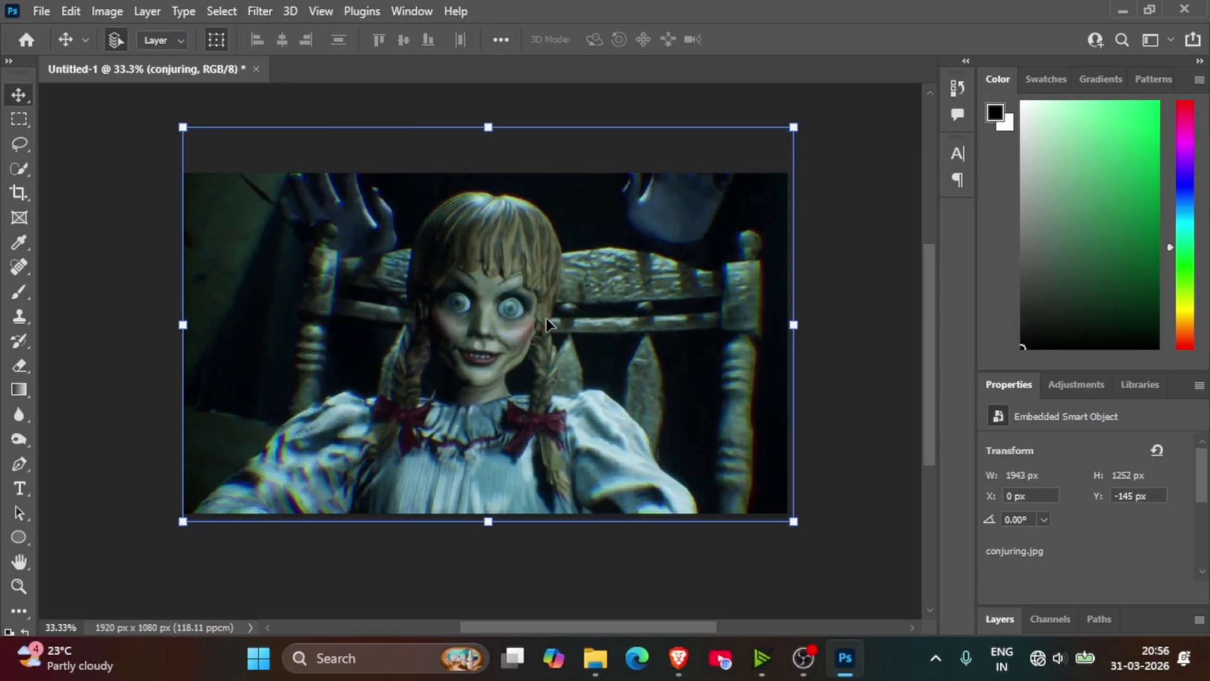
Start a Camera Raw Filter on the conjuring layer with Temperature +2, Exposure +0.40, Contrast +44 and Highlights -21.
left_click(267, 4)
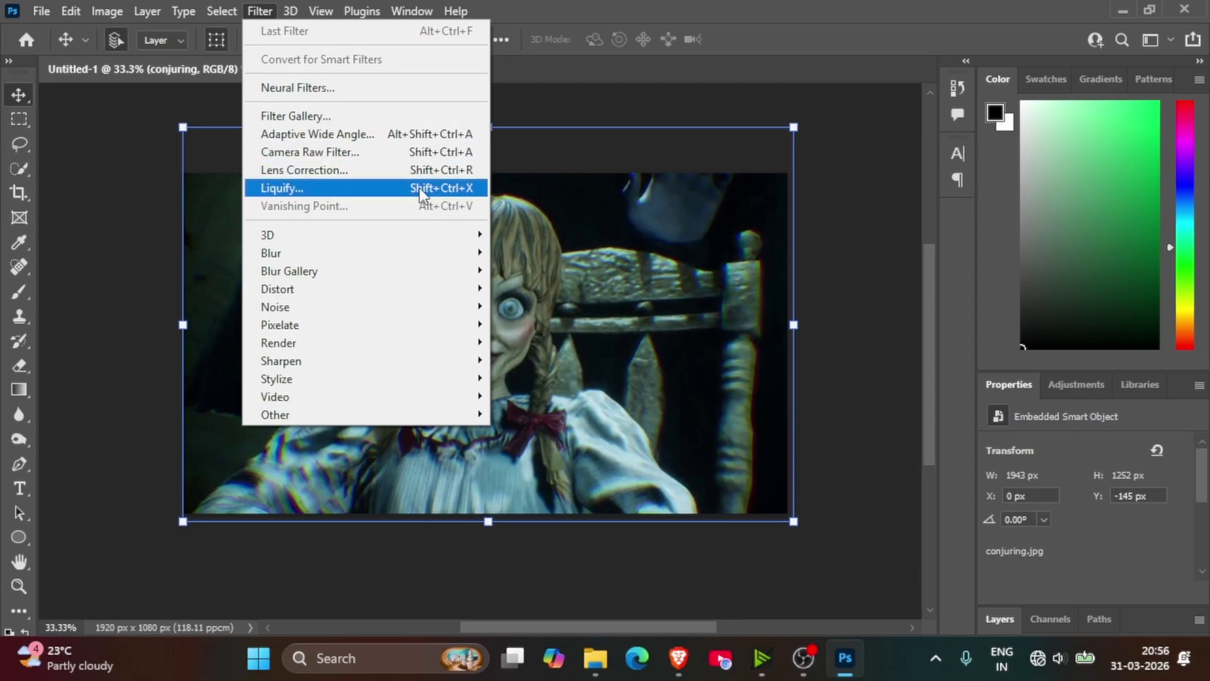
left_click(387, 151)
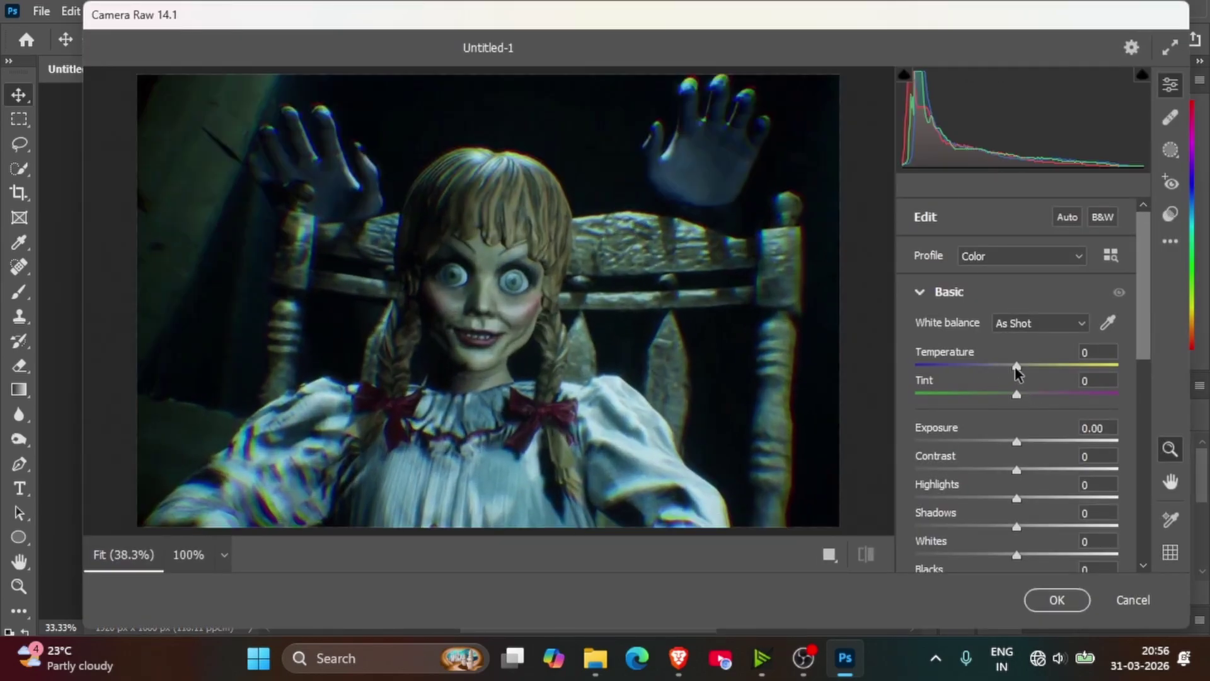
mouse_move(1016, 372)
left_mouse_down()
mouse_move(1028, 371)
mouse_move(1016, 368)
left_mouse_up()
left_click_drag(1023, 442, 994, 497)
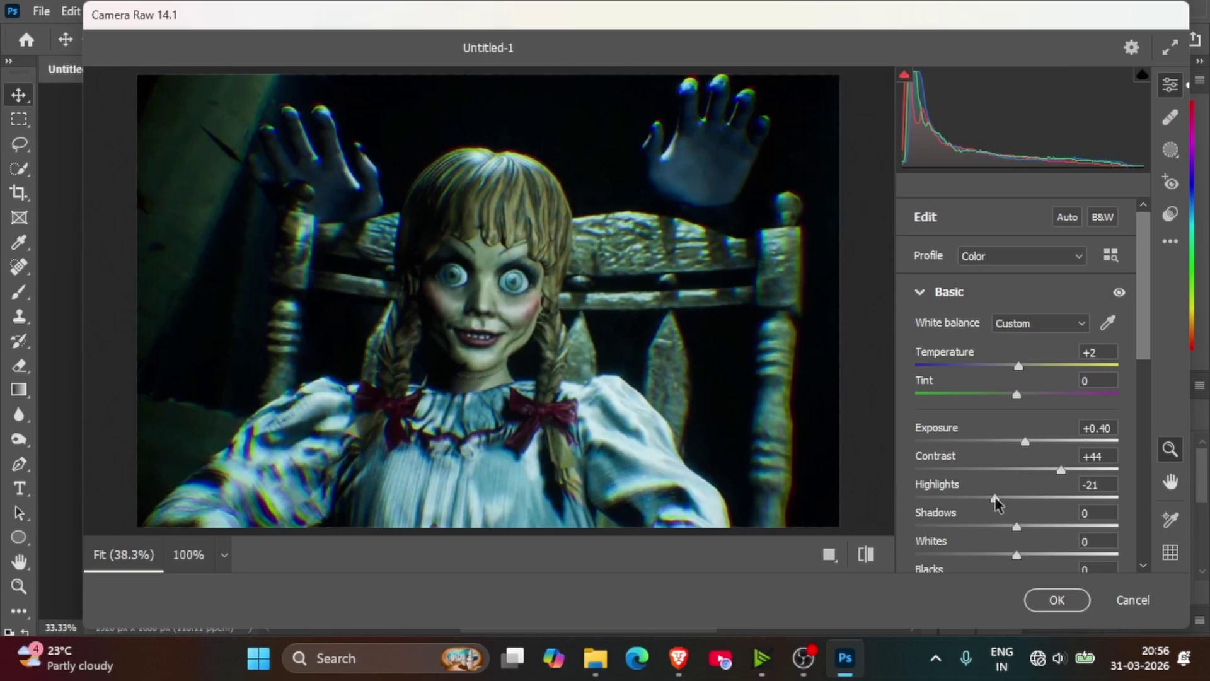
Set Whites to +15, raise Texture and Clarity slightly, and apply the Camera Raw Filter.
scroll(1038, 465, "down", 3)
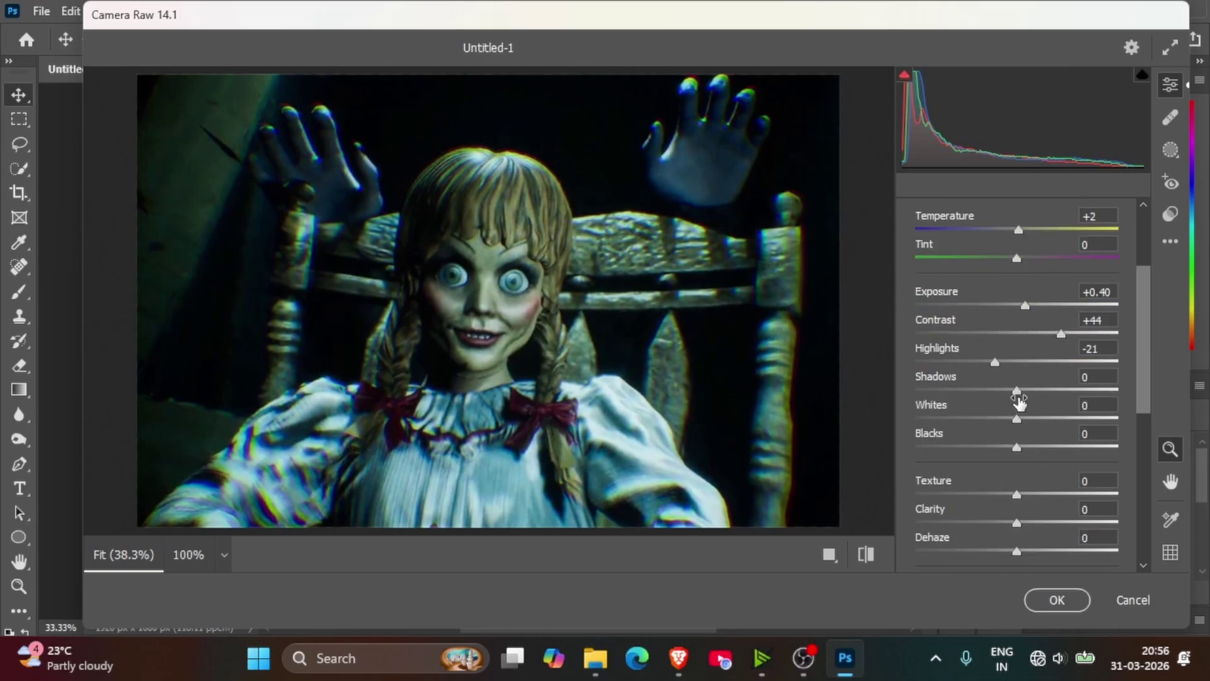
mouse_move(1018, 403)
left_mouse_down()
mouse_move(1035, 400)
mouse_move(1007, 398)
mouse_move(1038, 397)
mouse_move(1021, 397)
left_mouse_up()
scroll(1015, 406, "down", 2)
scroll(1015, 408, "down", 2)
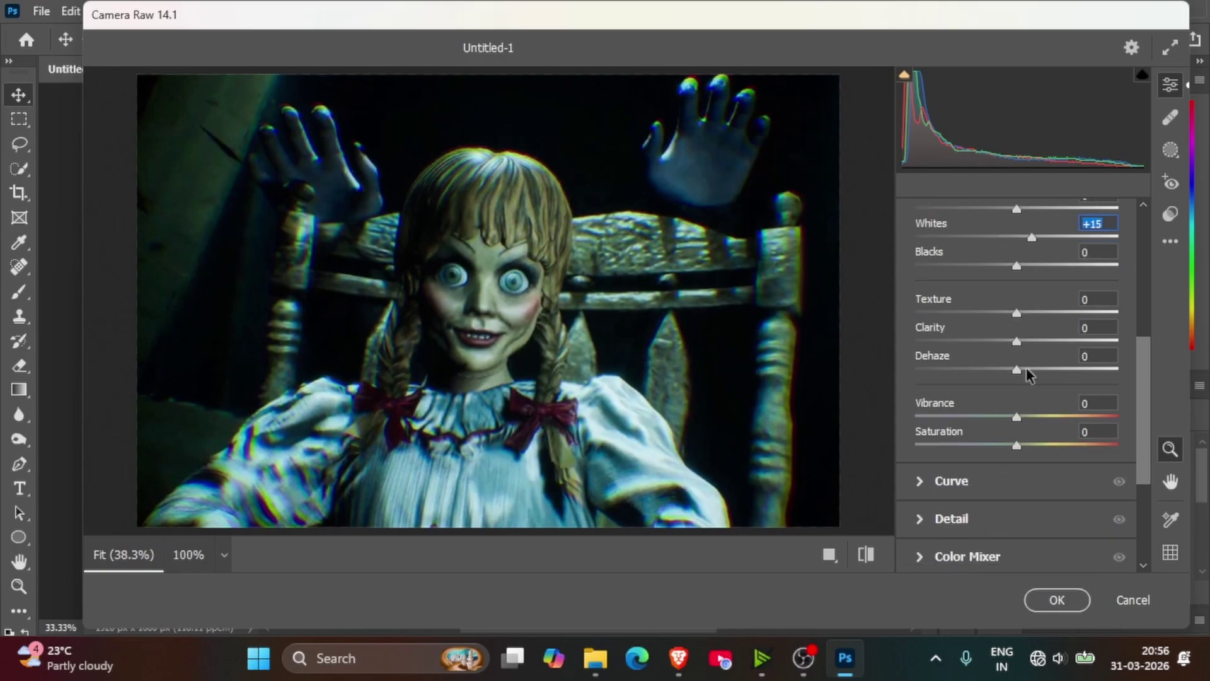
left_click_drag(1017, 313, 1038, 314)
left_click_drag(1016, 342, 1039, 342)
left_click(1051, 599)
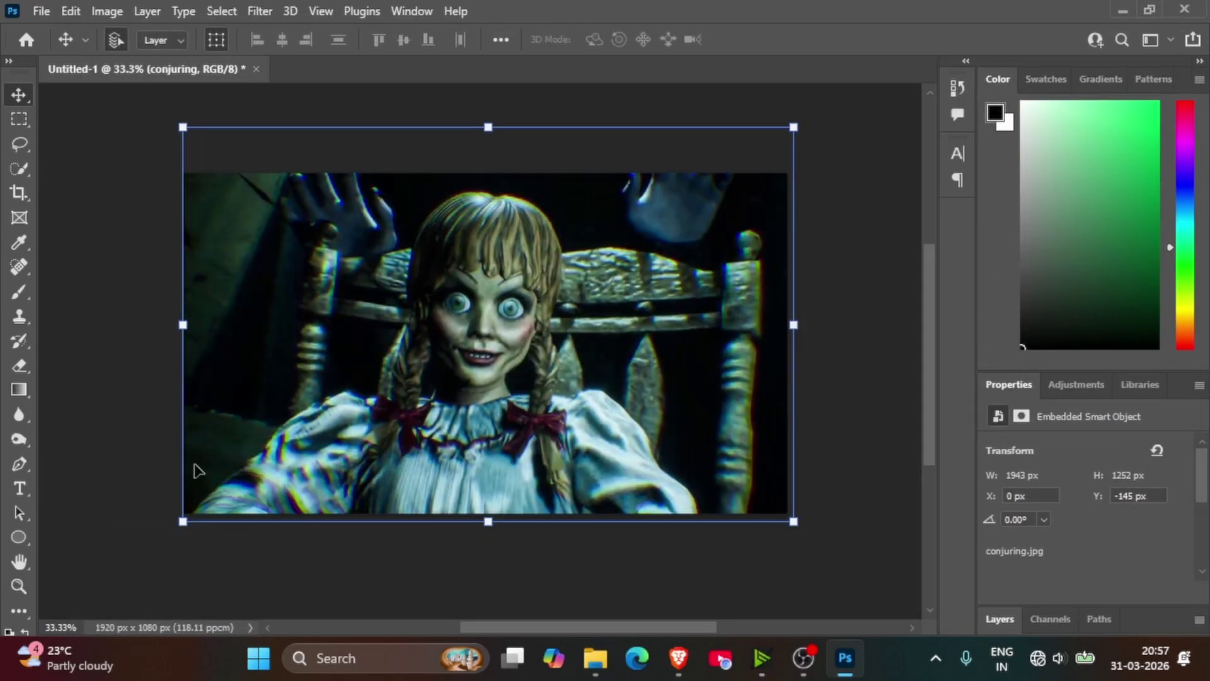
Deselect the conjuring layer, make room for the layer list and collapse the layer's smart filters.
left_click(627, 581)
double_click(1025, 386)
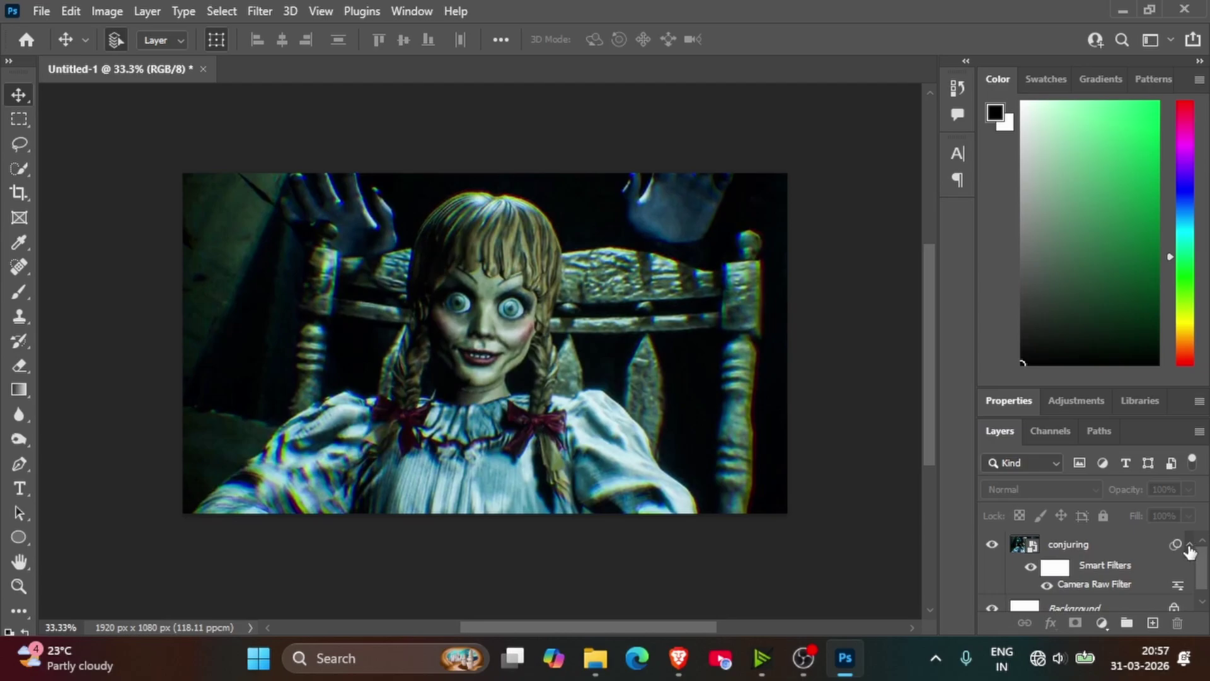
left_click(1190, 546)
Place the "Adobe Express - file" image of the suited man over the doll and enlarge it to about 56%.
left_click(595, 657)
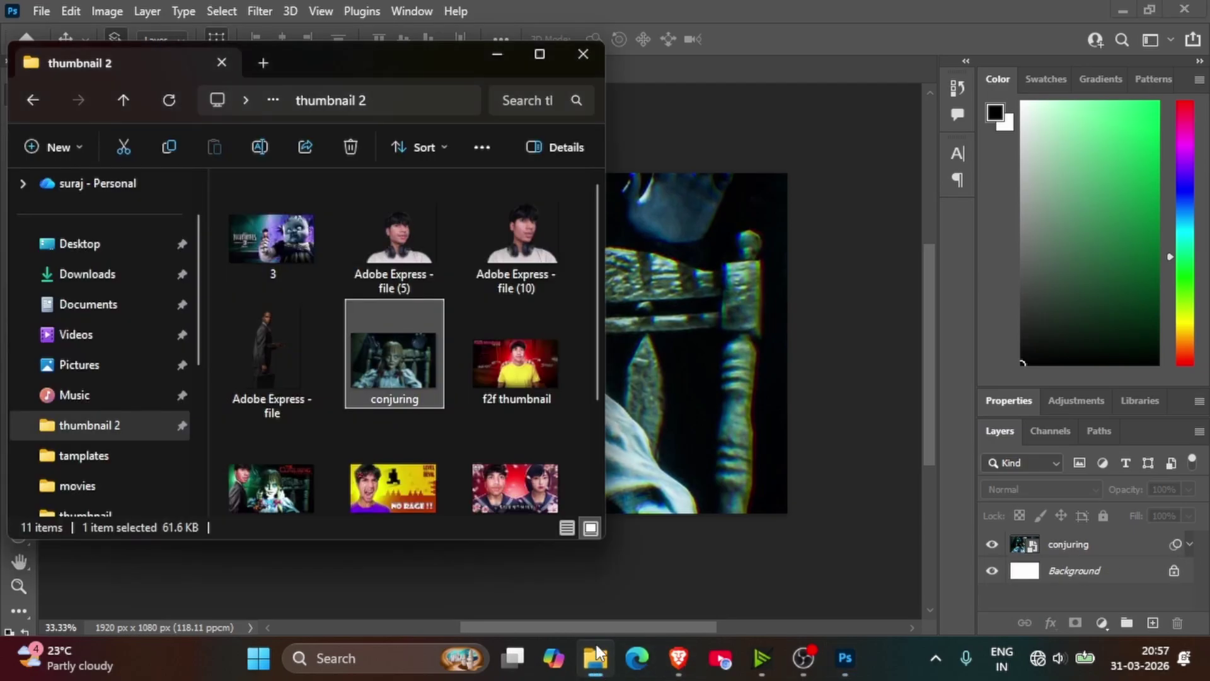
left_click_drag(248, 350, 637, 320)
left_click_drag(371, 176, 109, 89)
left_click_drag(394, 305, 331, 524)
left_click_drag(181, 206, 94, 79)
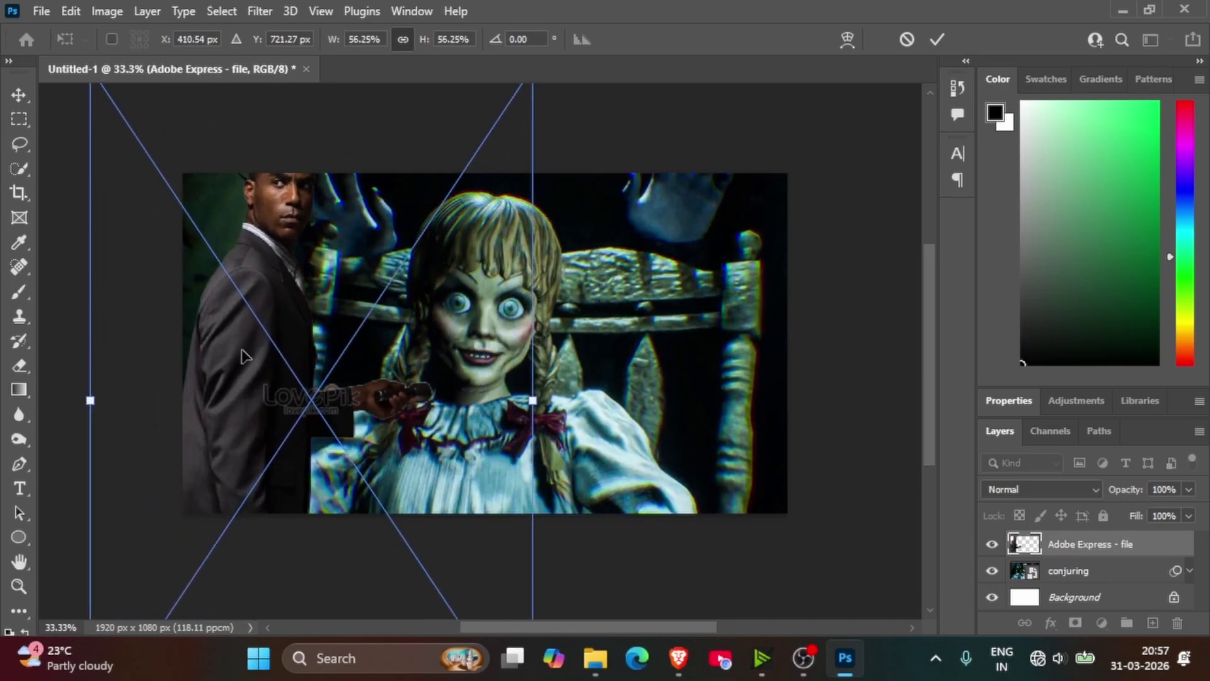
Enlarge the suited man to about 67%, position him along the canvas's left edge with his whole head showing, and commit the placement.
left_click_drag(248, 364, 372, 459)
left_click_drag(219, 173, 61, 84)
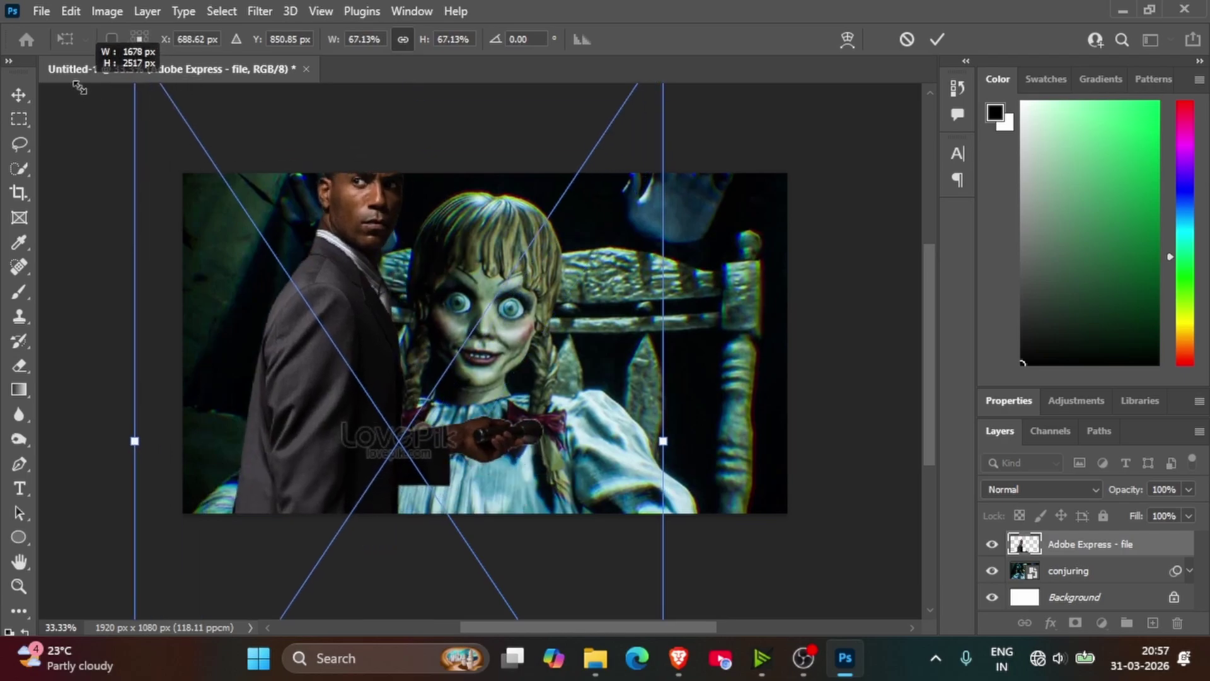
left_click_drag(347, 351, 274, 393)
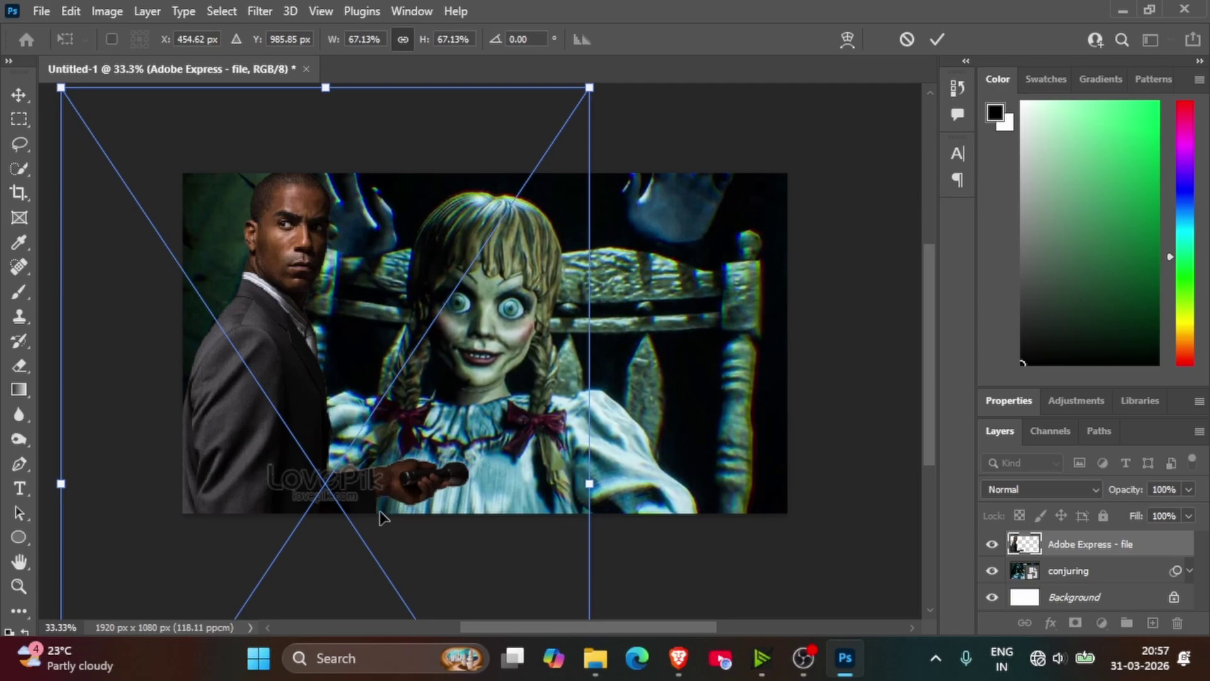
left_click_drag(232, 363, 223, 364)
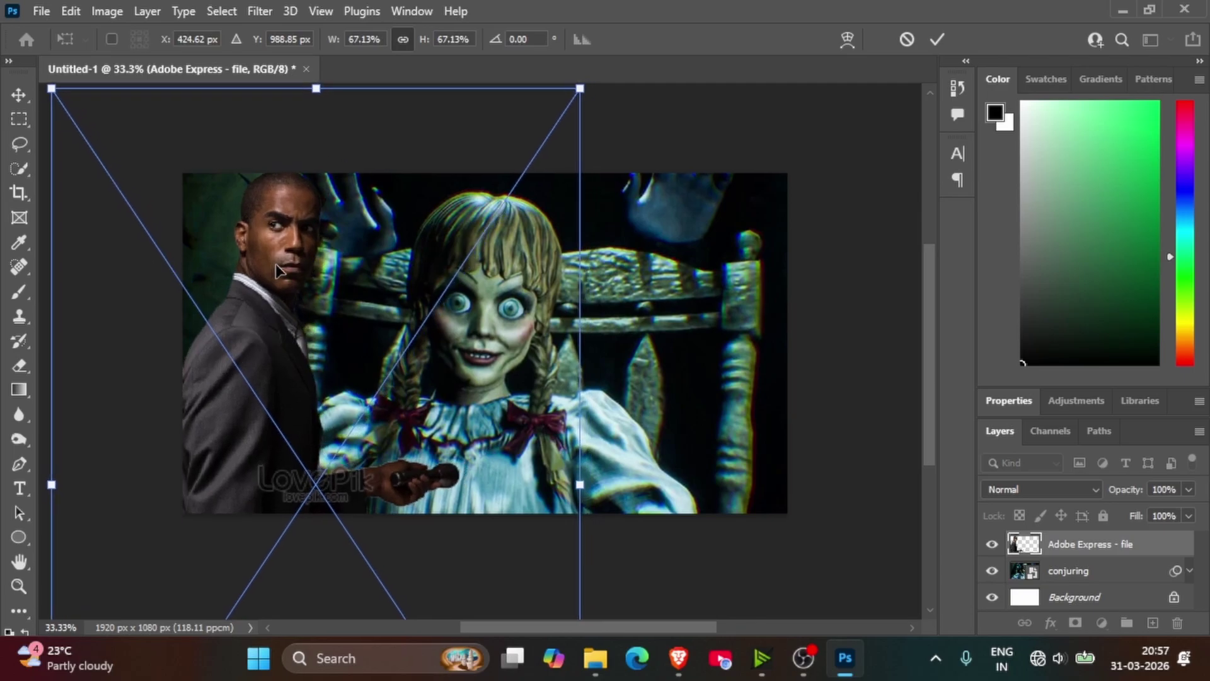
key("Return")
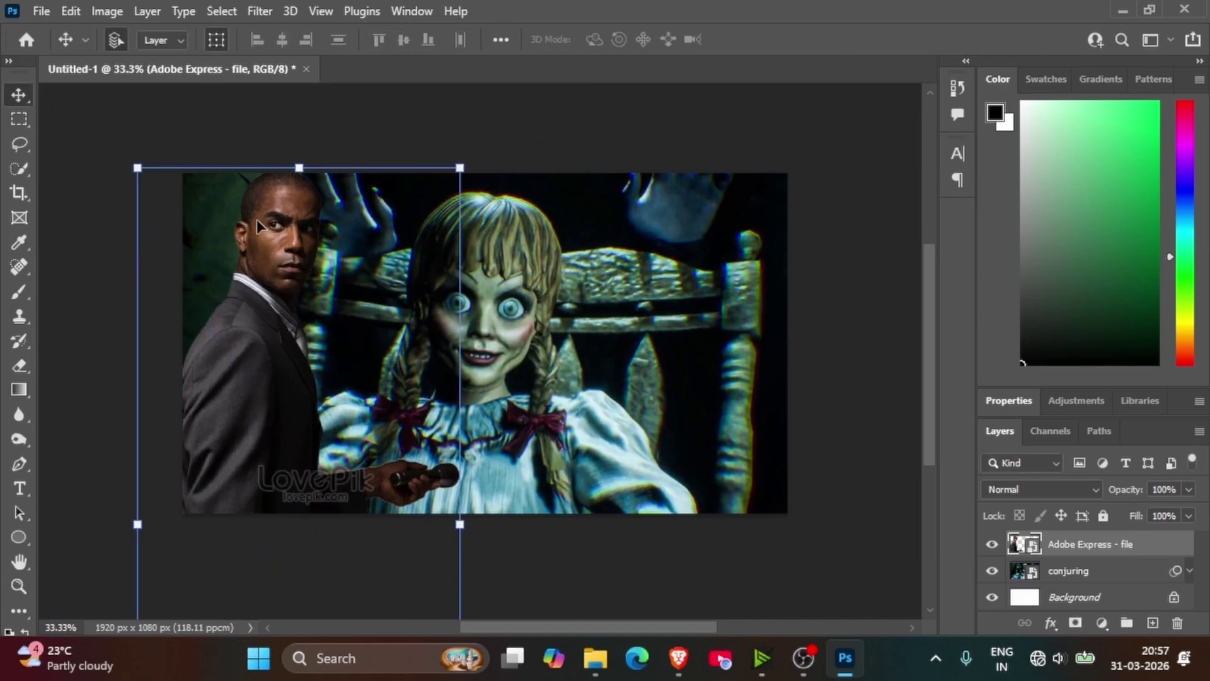
Select the suited man's head with the Quick Selection tool and undo the stray selection of the background beside it.
left_click(17, 167)
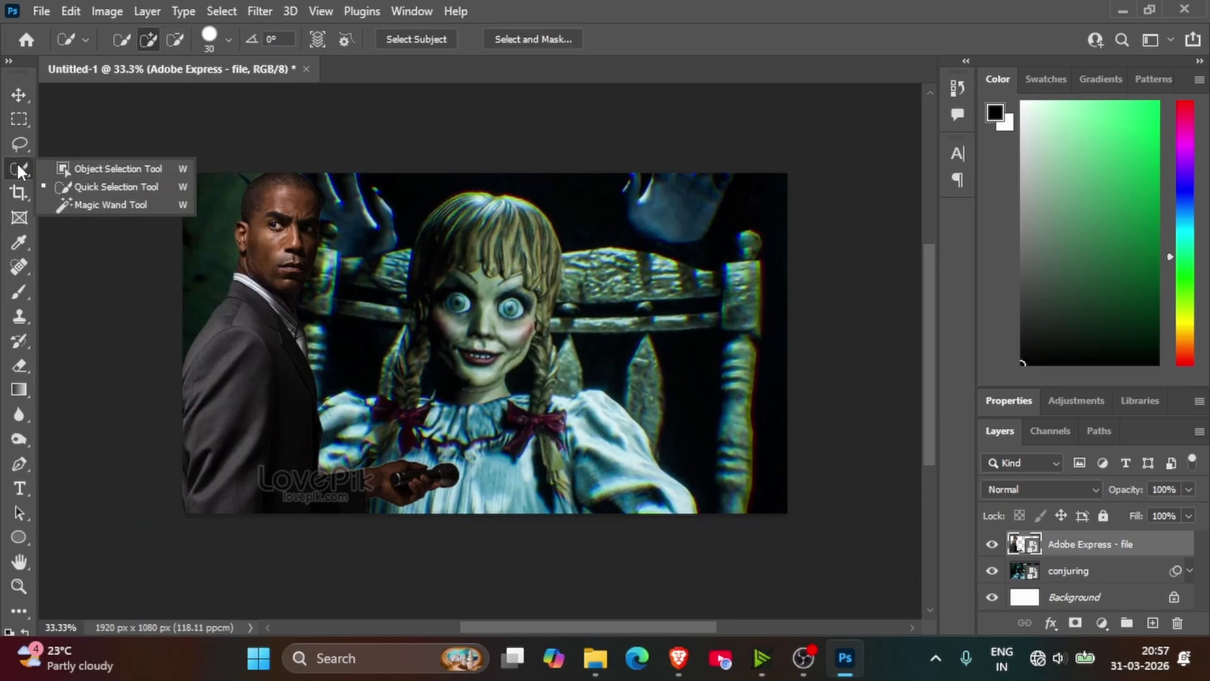
left_click(96, 169)
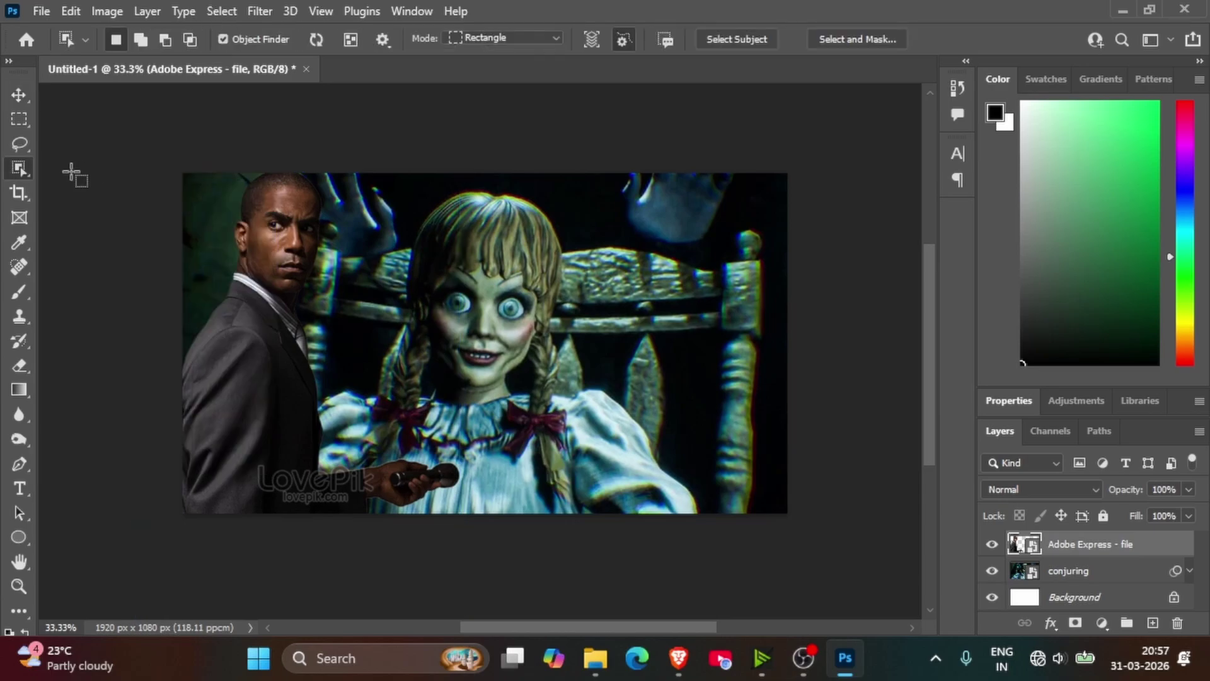
left_click(15, 163)
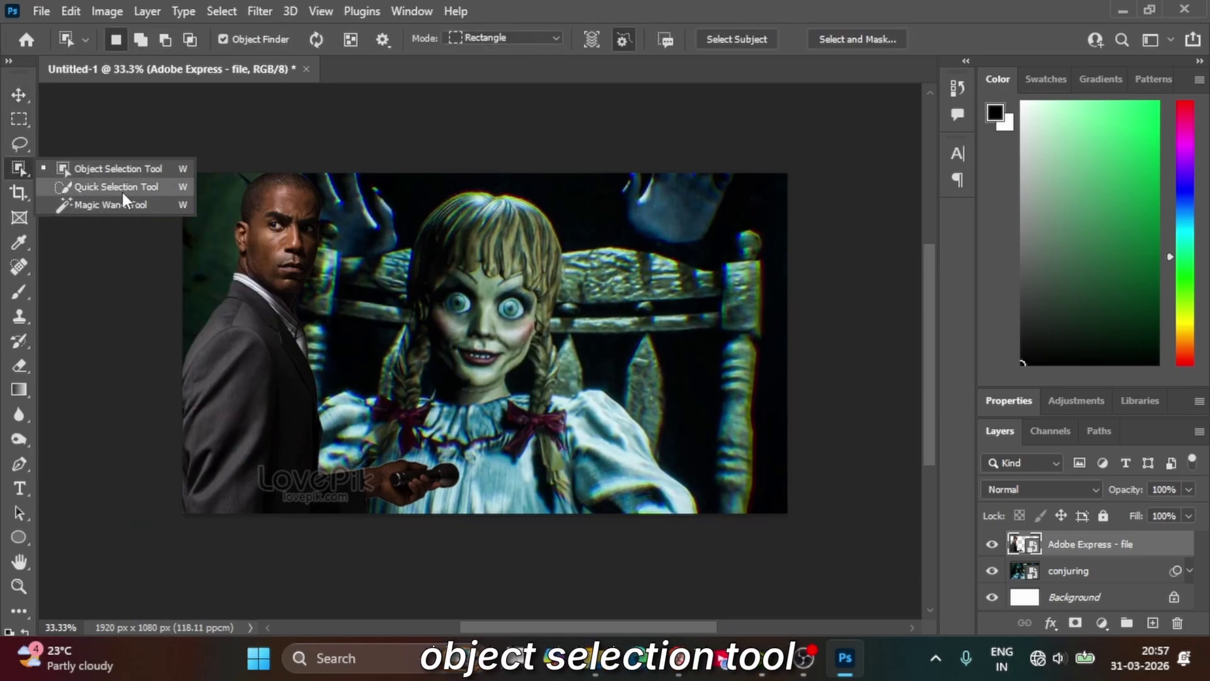
left_click(94, 184)
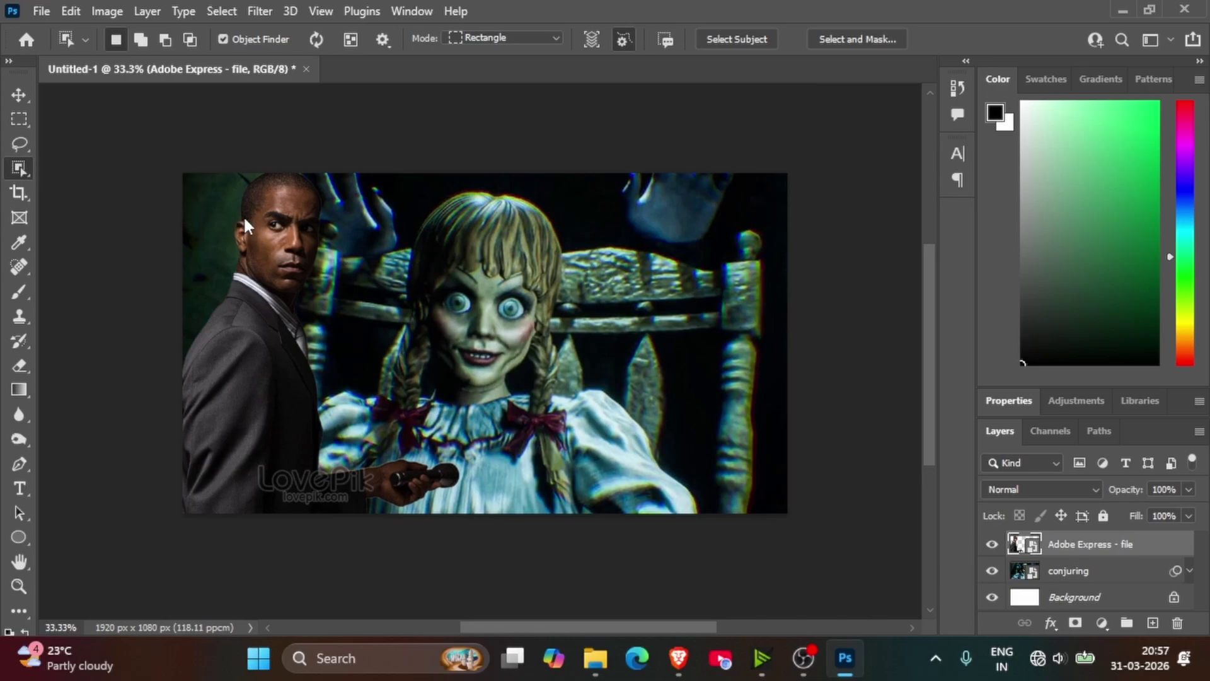
mouse_move(287, 192)
left_mouse_down()
mouse_move(249, 246)
mouse_move(208, 236)
mouse_move(252, 265)
mouse_move(286, 255)
left_mouse_up()
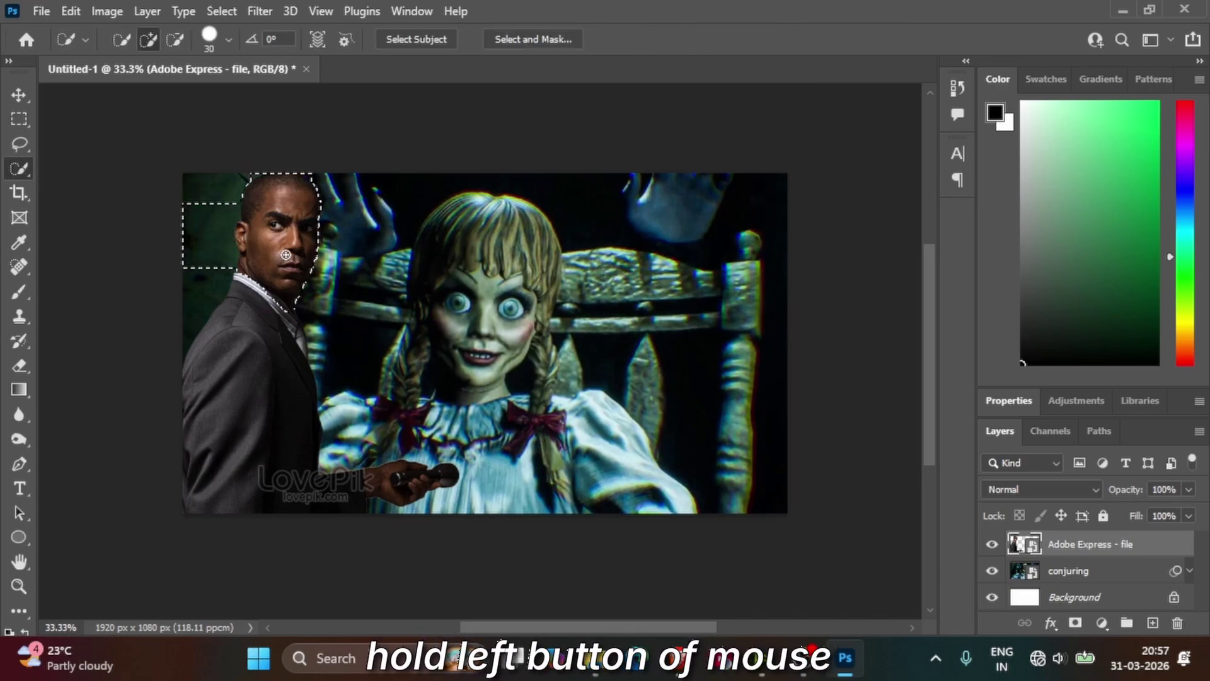
key("ctrl+z")
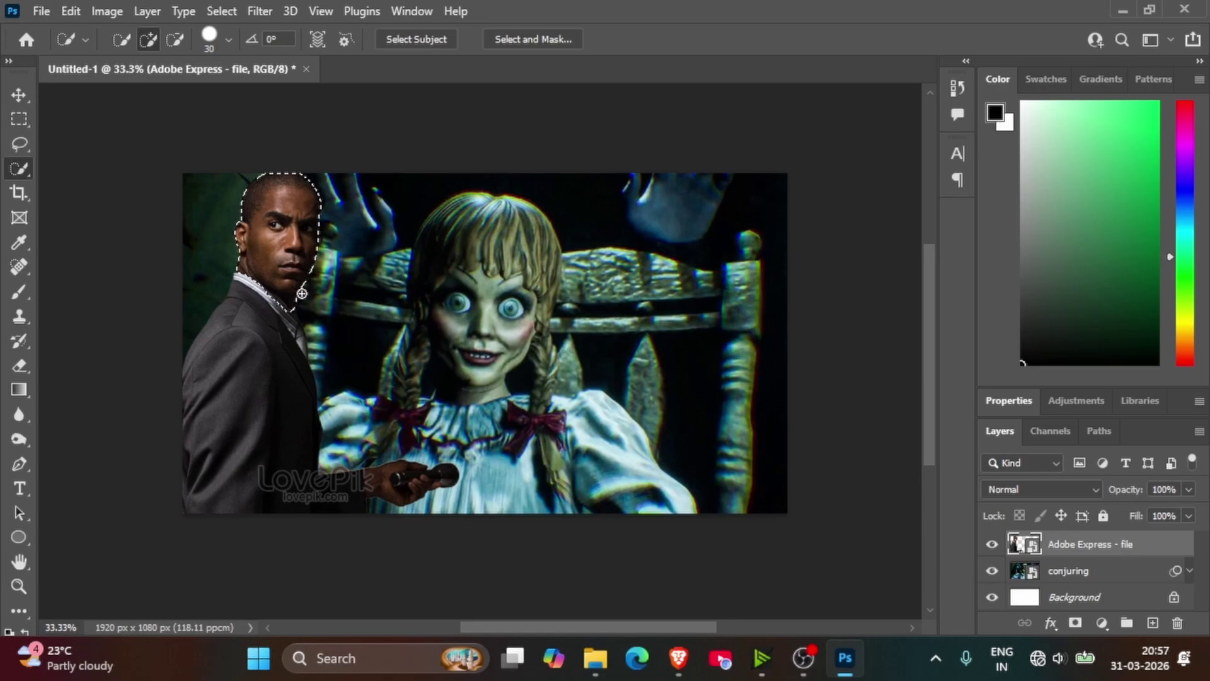
Refine the head selection along the neck by subtracting the shirt collar areas.
left_click(19, 586)
left_click_drag(292, 290, 403, 540)
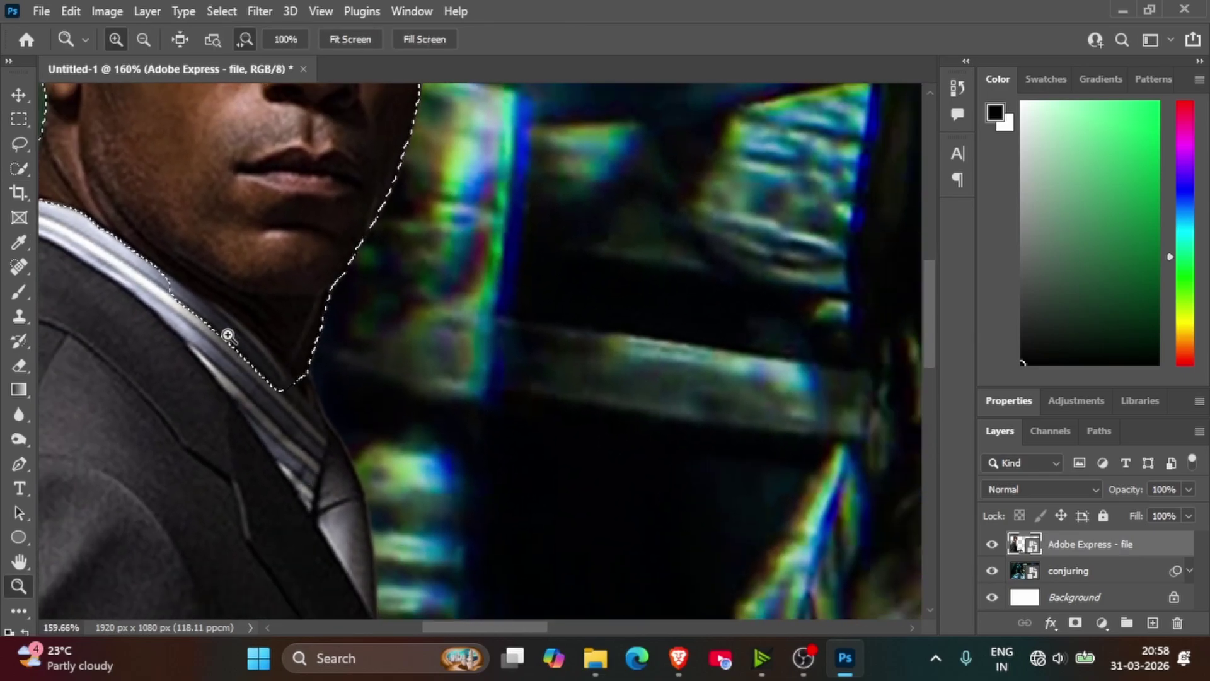
key("w")
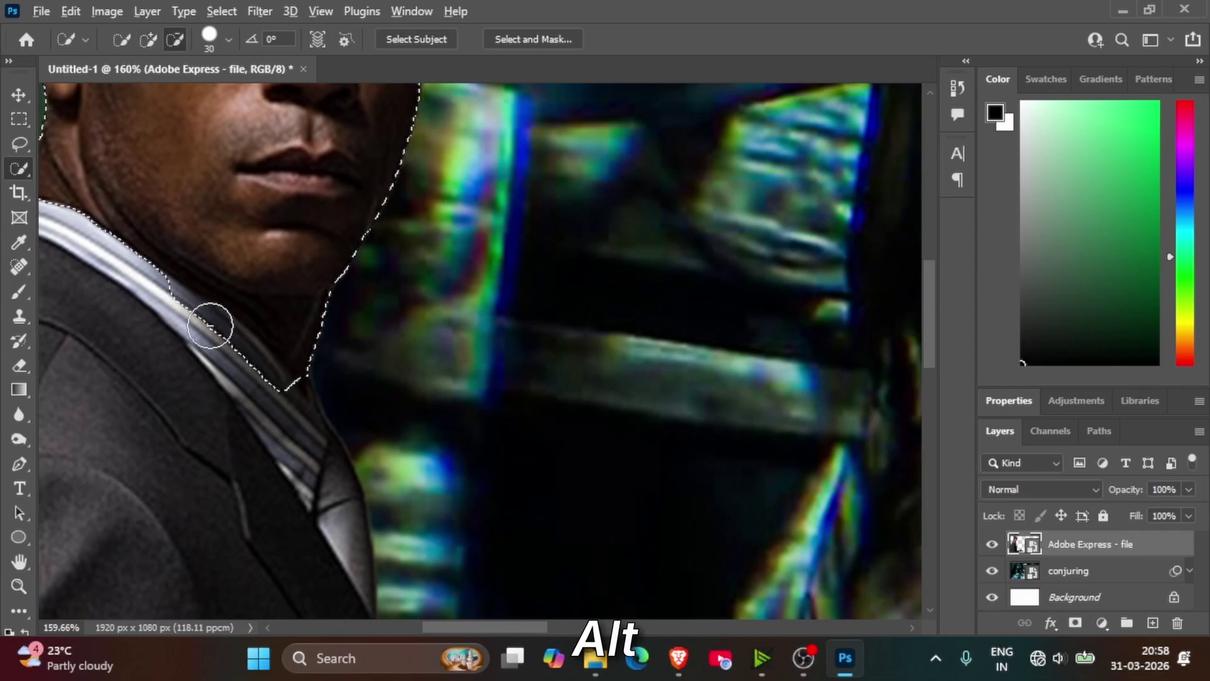
left_click(217, 315, "alt")
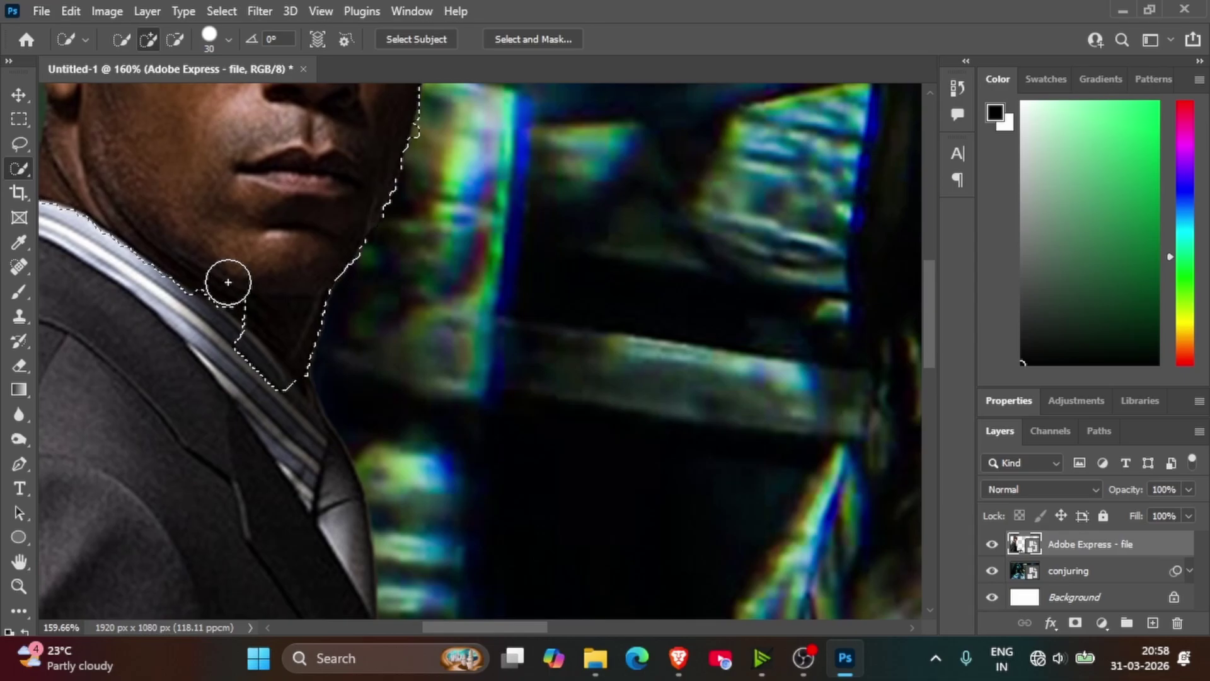
left_click(239, 359, "alt")
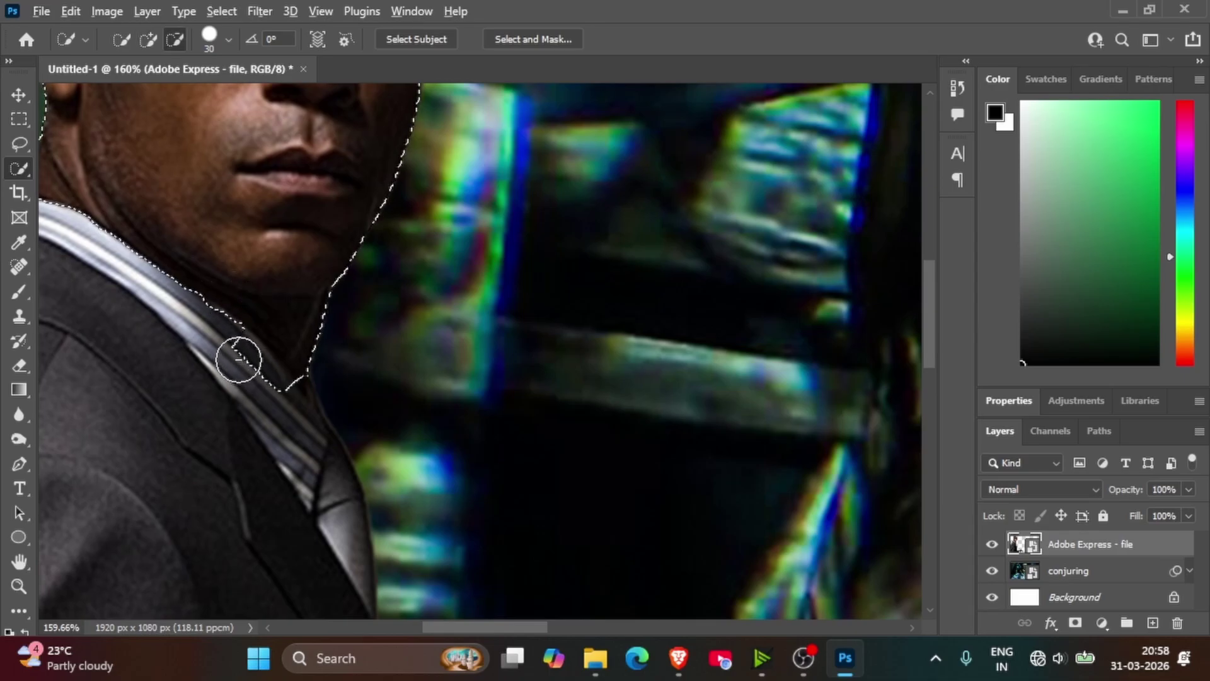
left_click(299, 363, "alt")
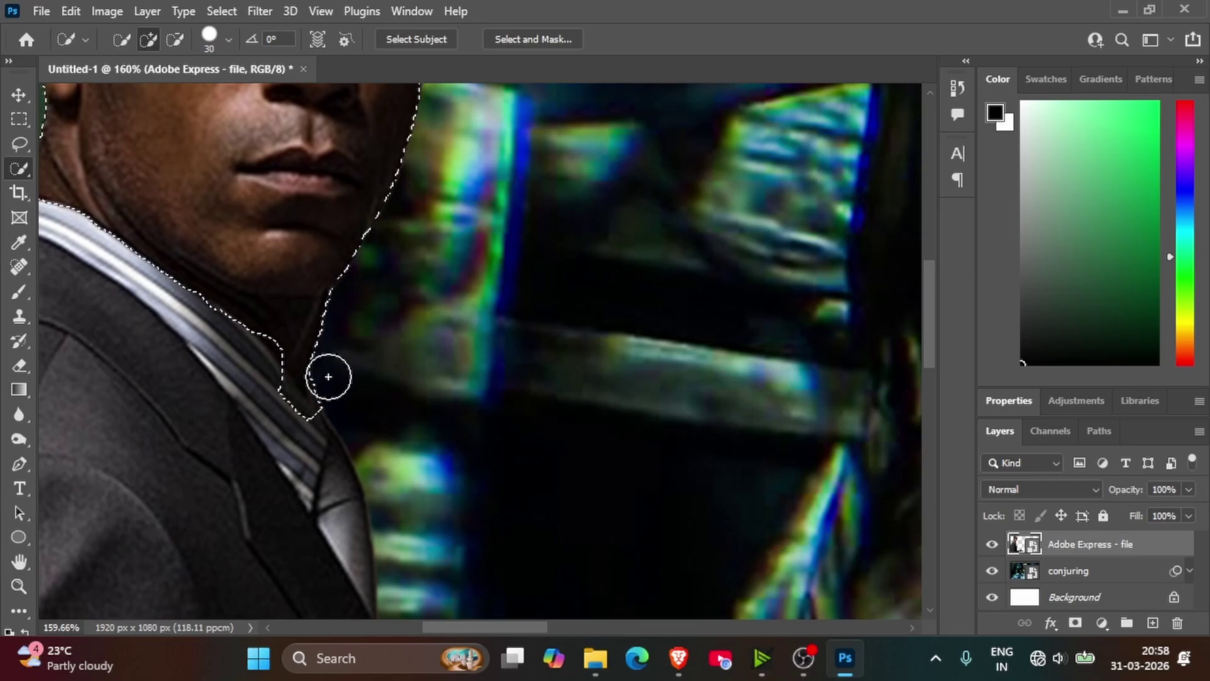
left_click(293, 410, "alt")
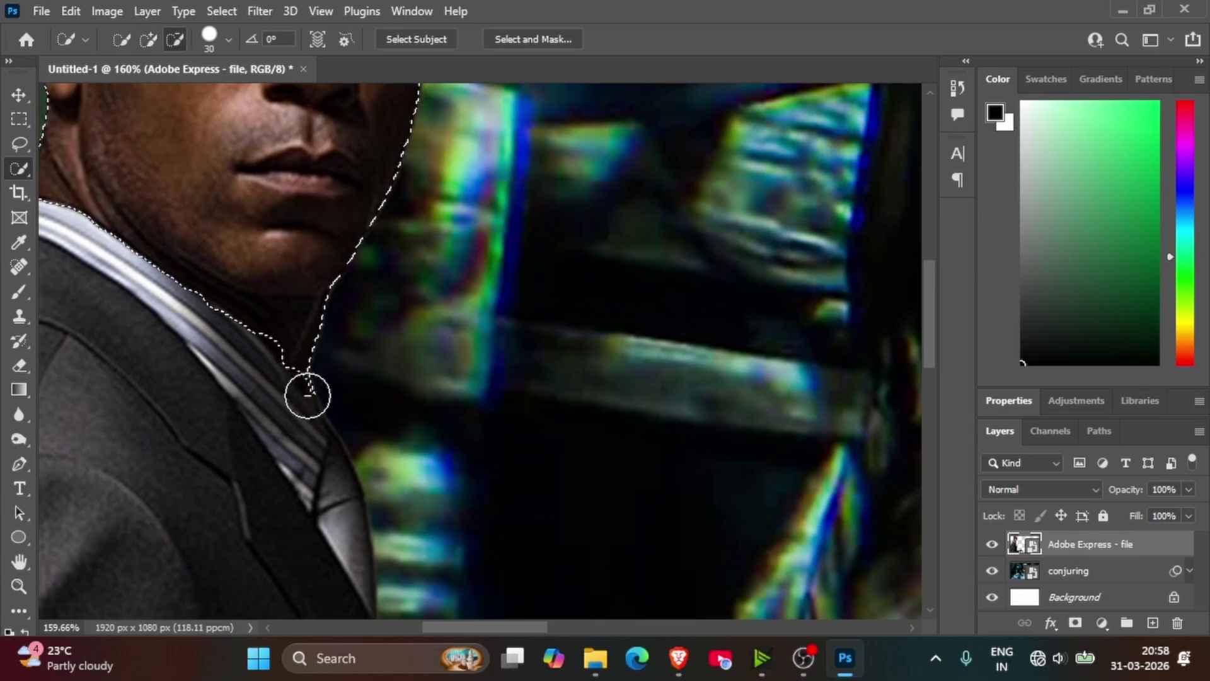
left_click(308, 395, "alt")
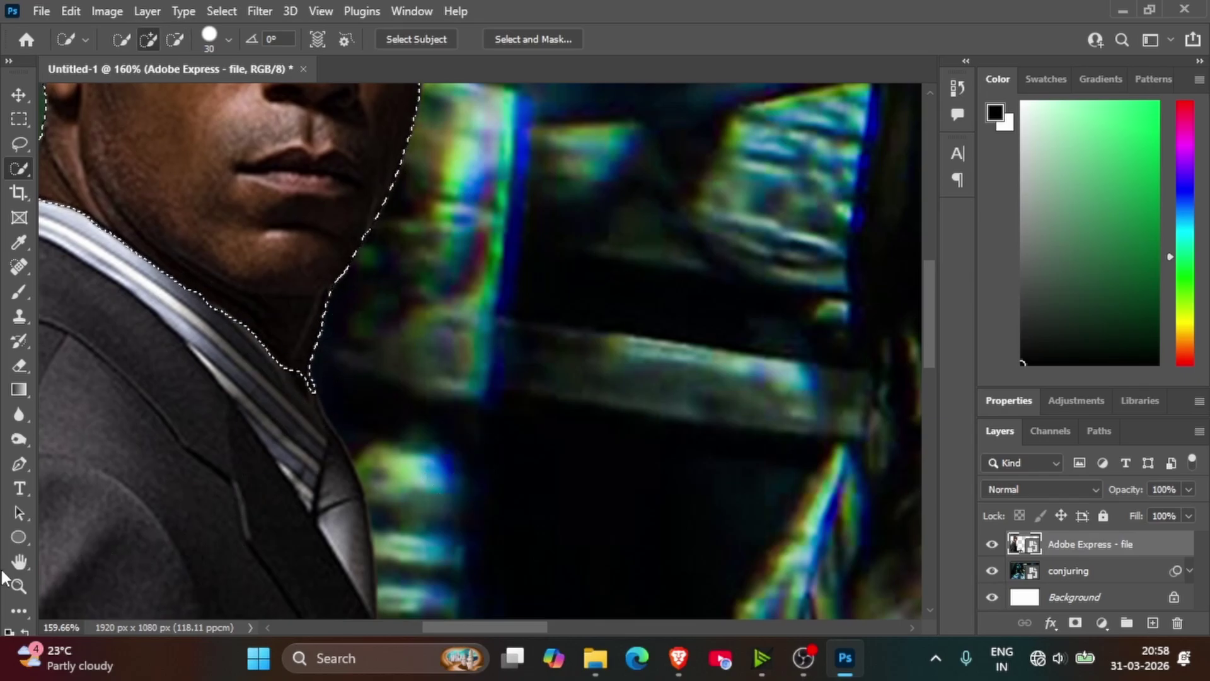
Rasterize the "Adobe Express - file" smart object of the suited man, keeping the head selection.
left_click(19, 585)
left_click(157, 360, "alt")
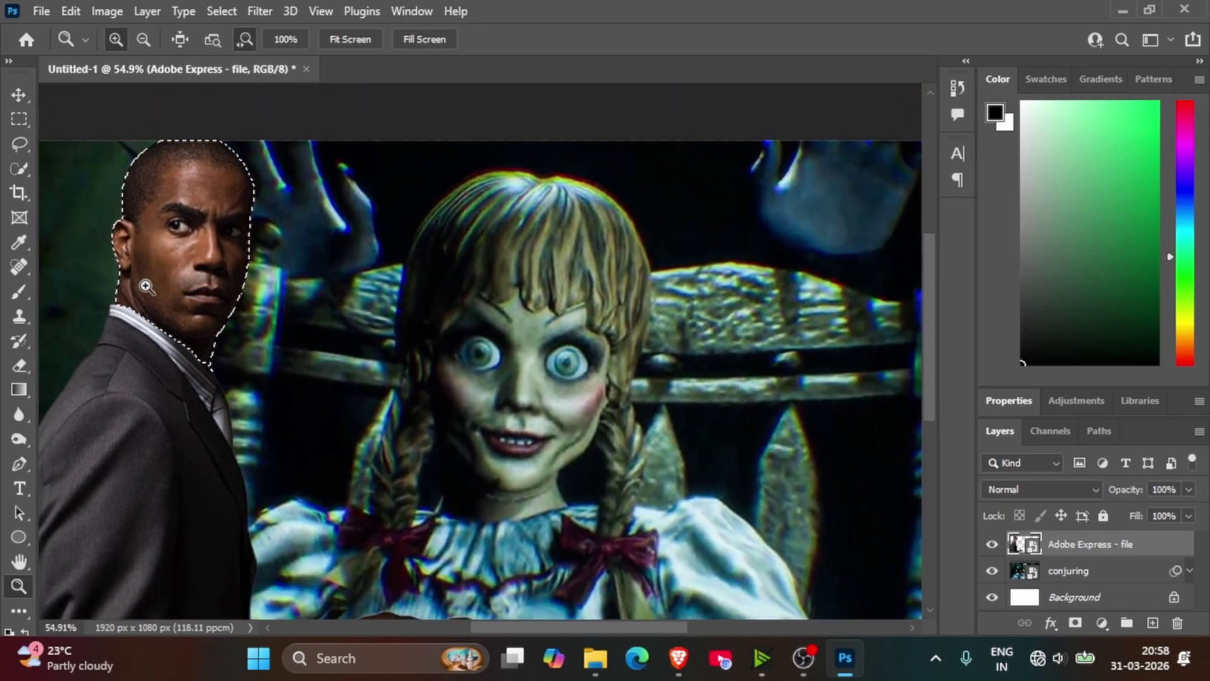
left_click(19, 365)
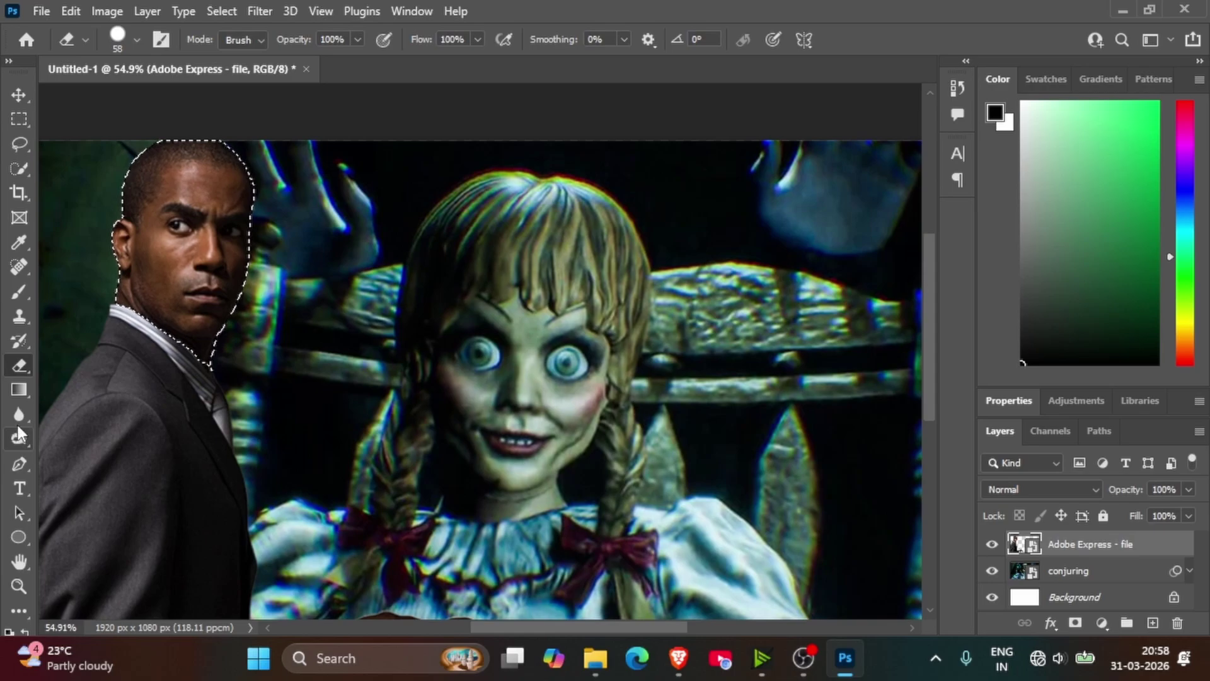
left_click(18, 421)
left_click(239, 295)
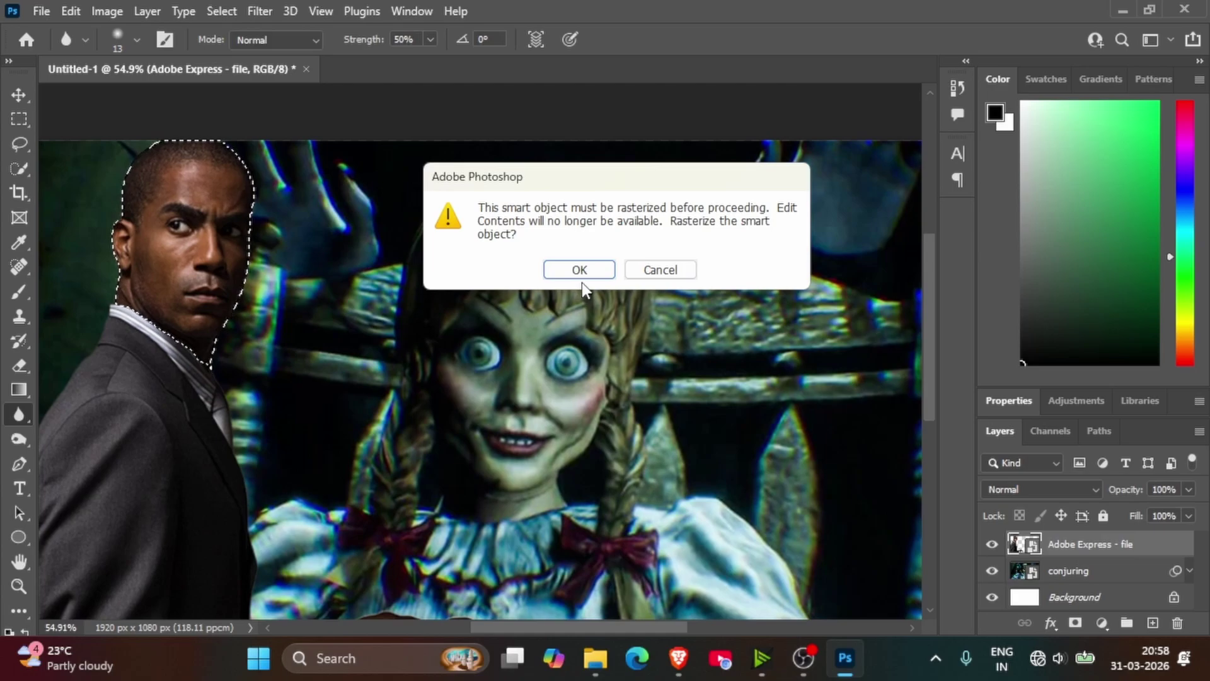
left_click(567, 272)
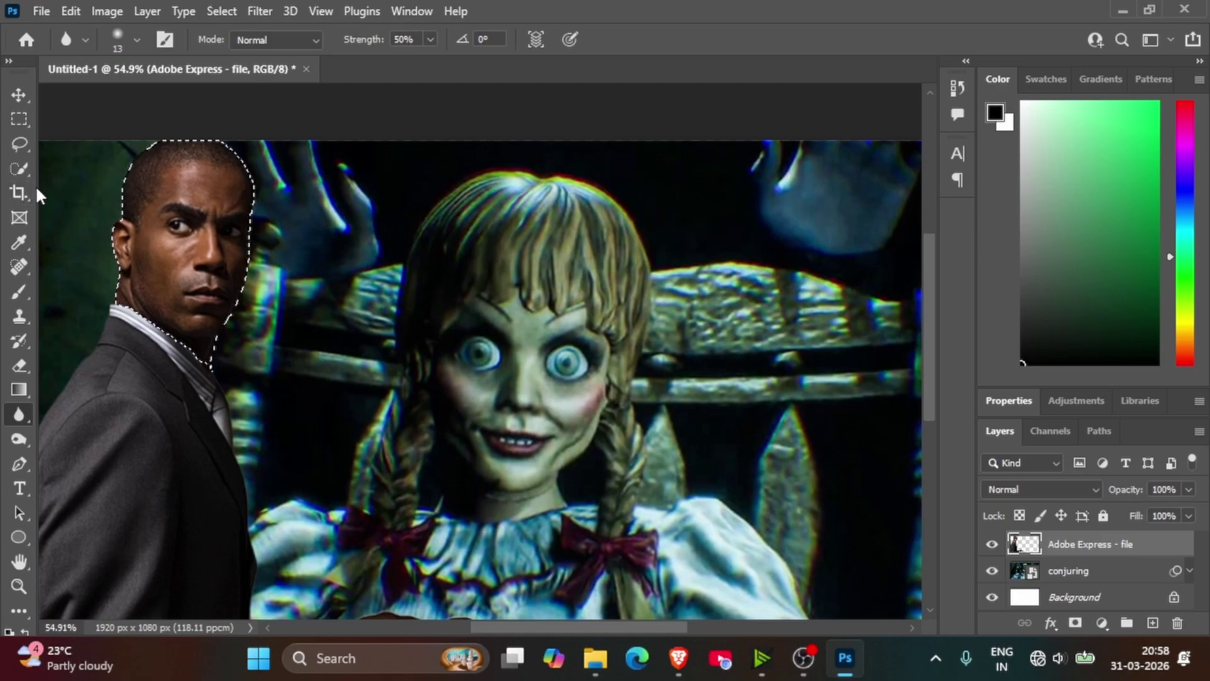
Move the selected head off the suited body and cut it out of the layer.
left_click(19, 169)
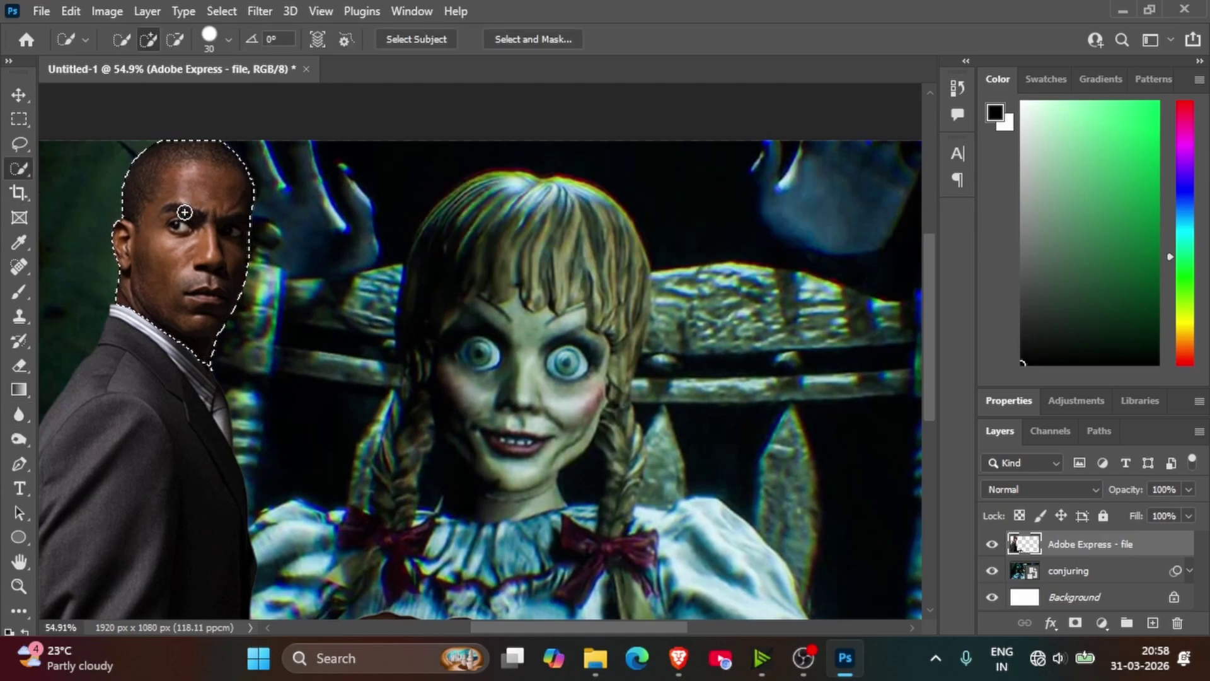
left_click_drag(184, 212, 596, 347)
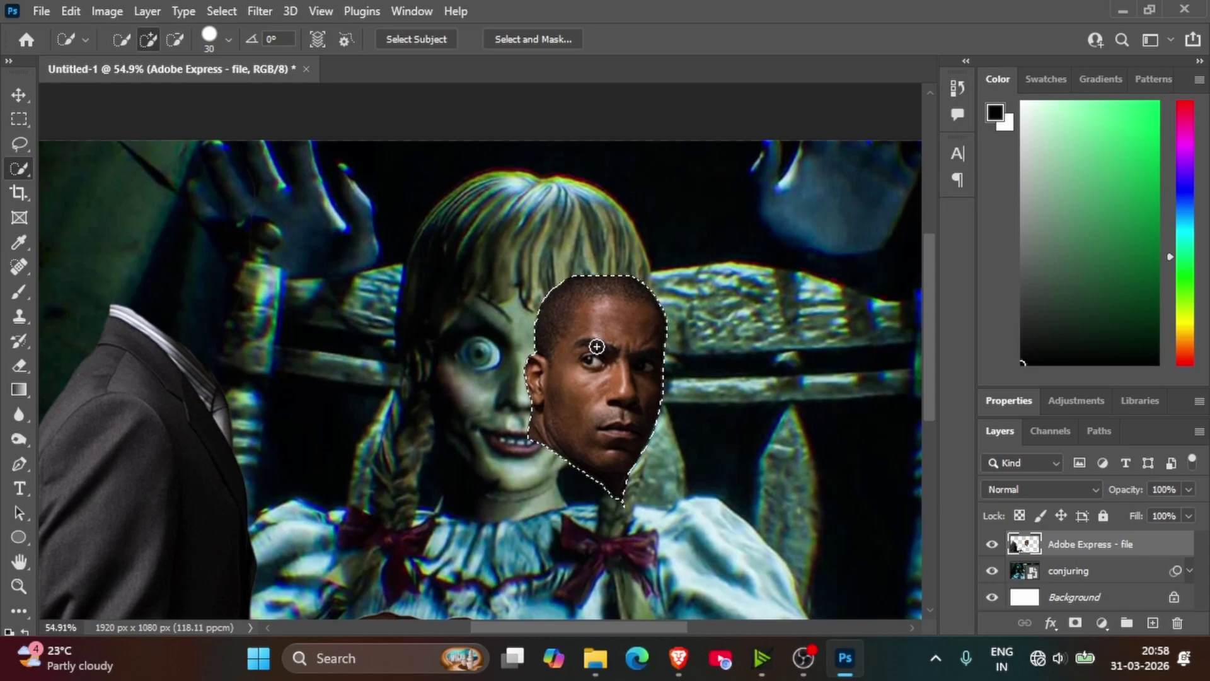
key("ctrl+x")
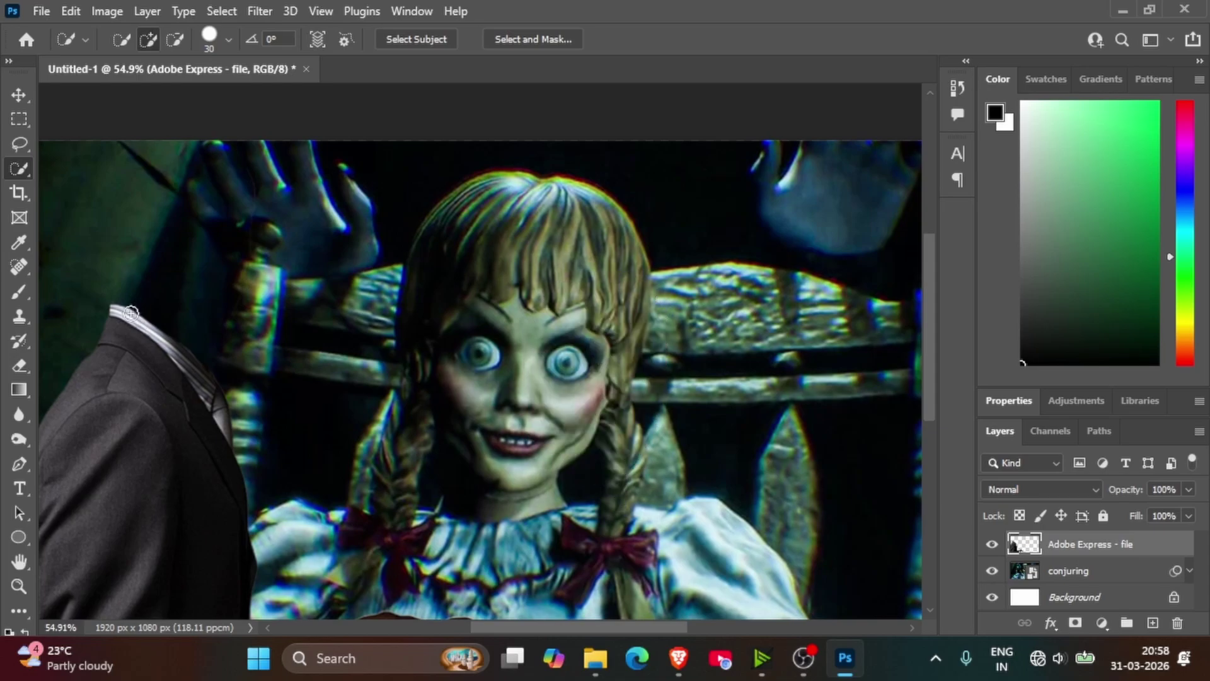
Place the "Adobe Express - file (10)" portrait from the thumbnail 2 folder and position it over the doll beside the headless suit.
scroll(191, 394, "down", 3)
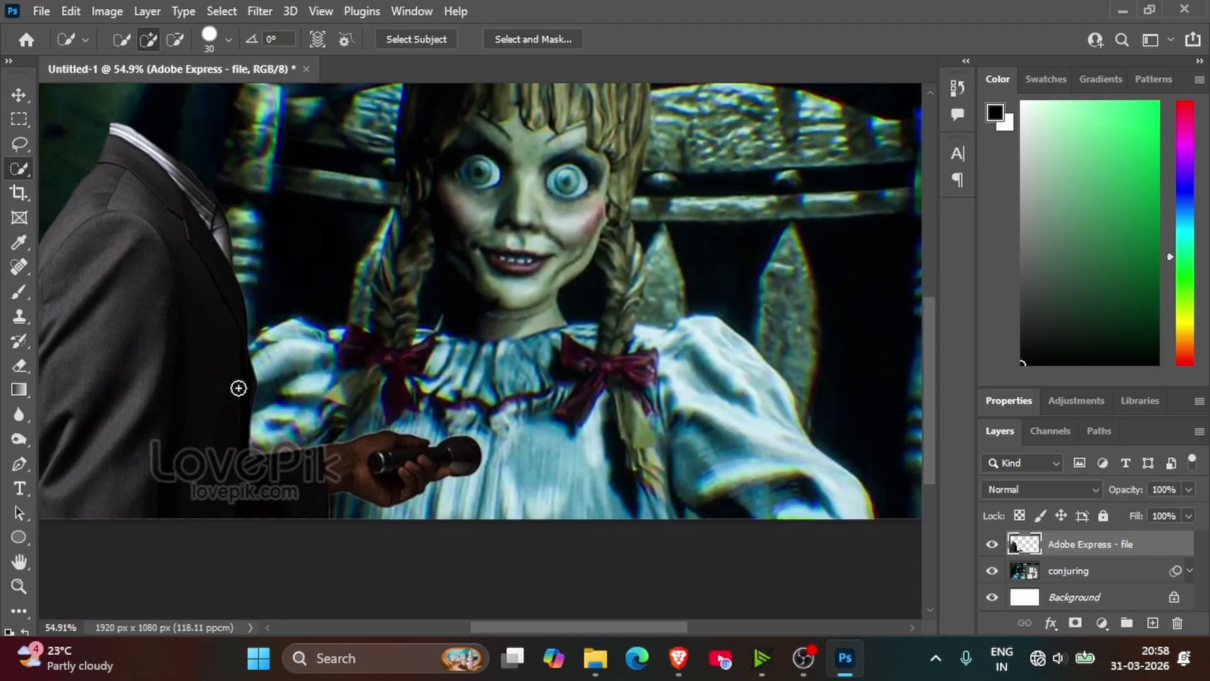
scroll(239, 388, "down", 1)
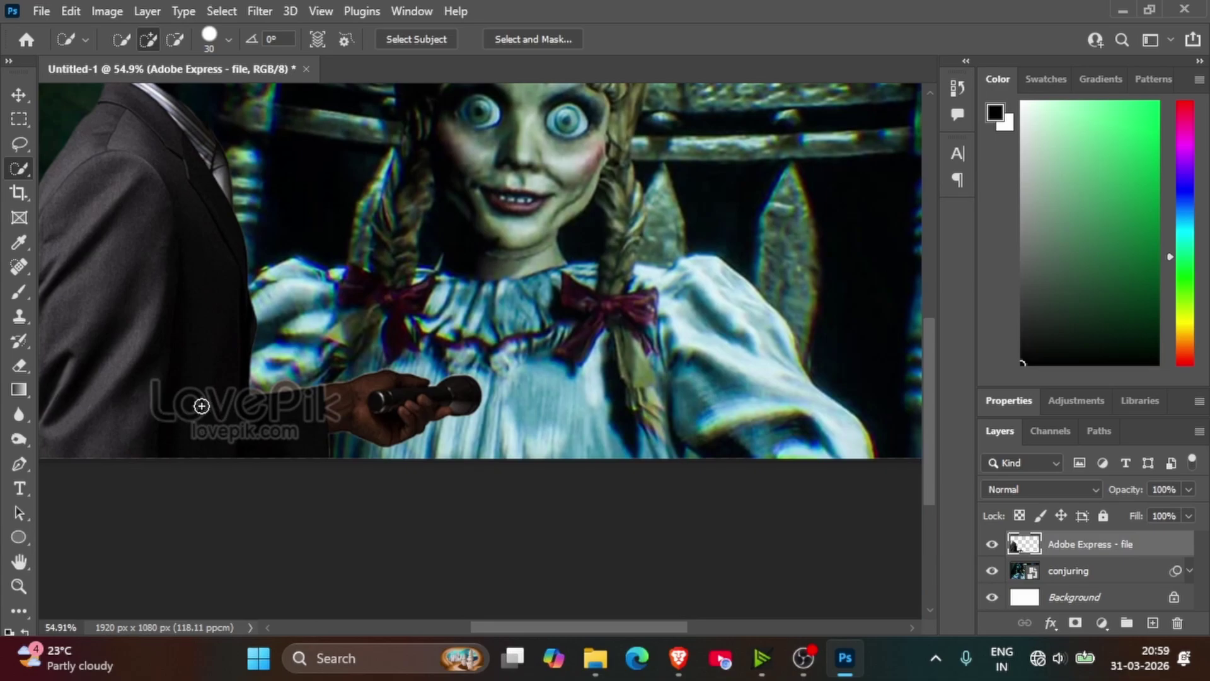
scroll(312, 351, "up", 1)
scroll(309, 352, "up", 1)
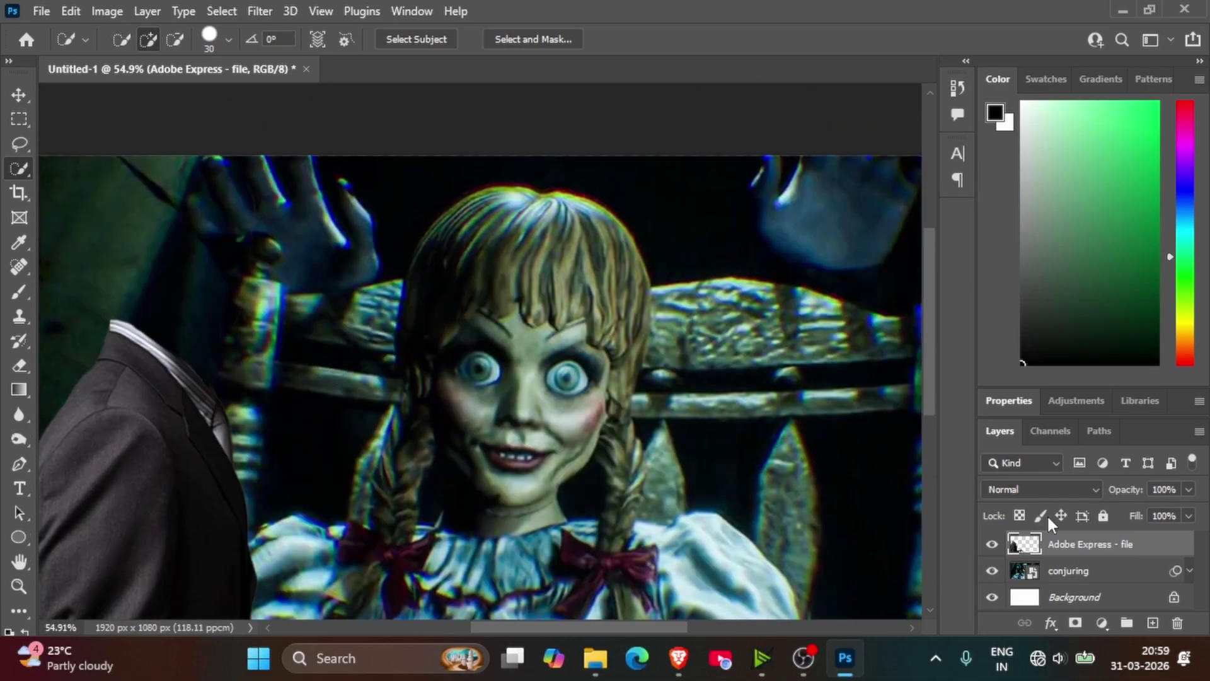
left_click(580, 667)
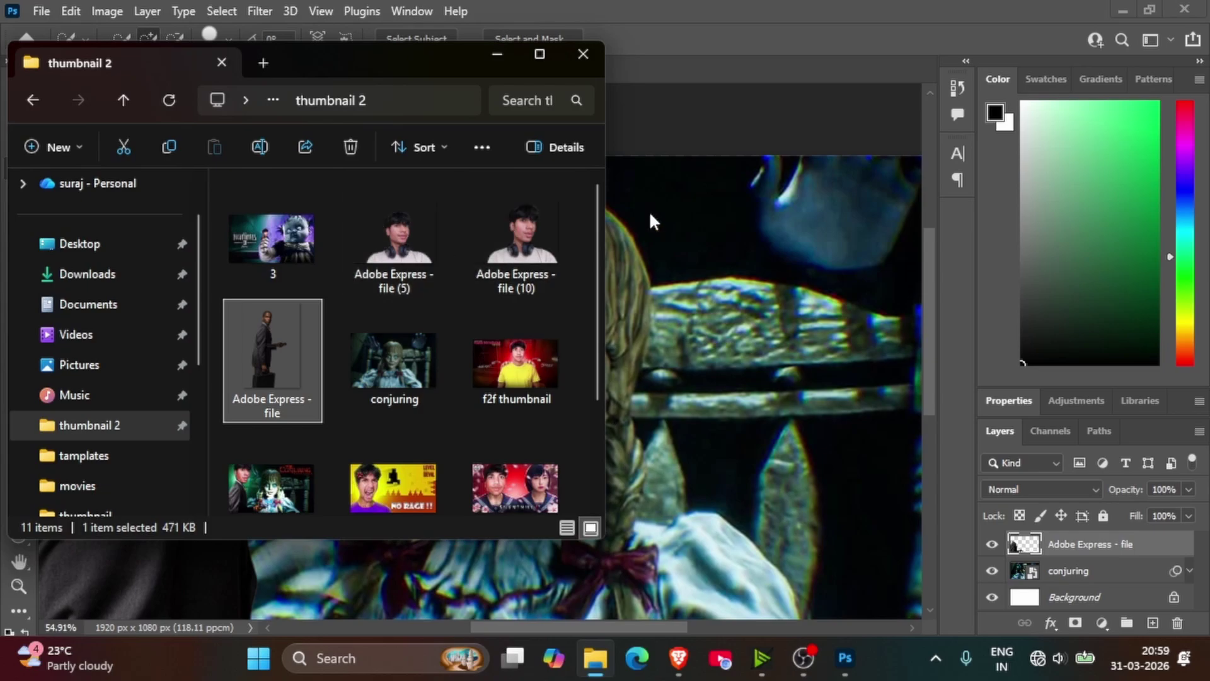
left_click_drag(512, 247, 697, 345)
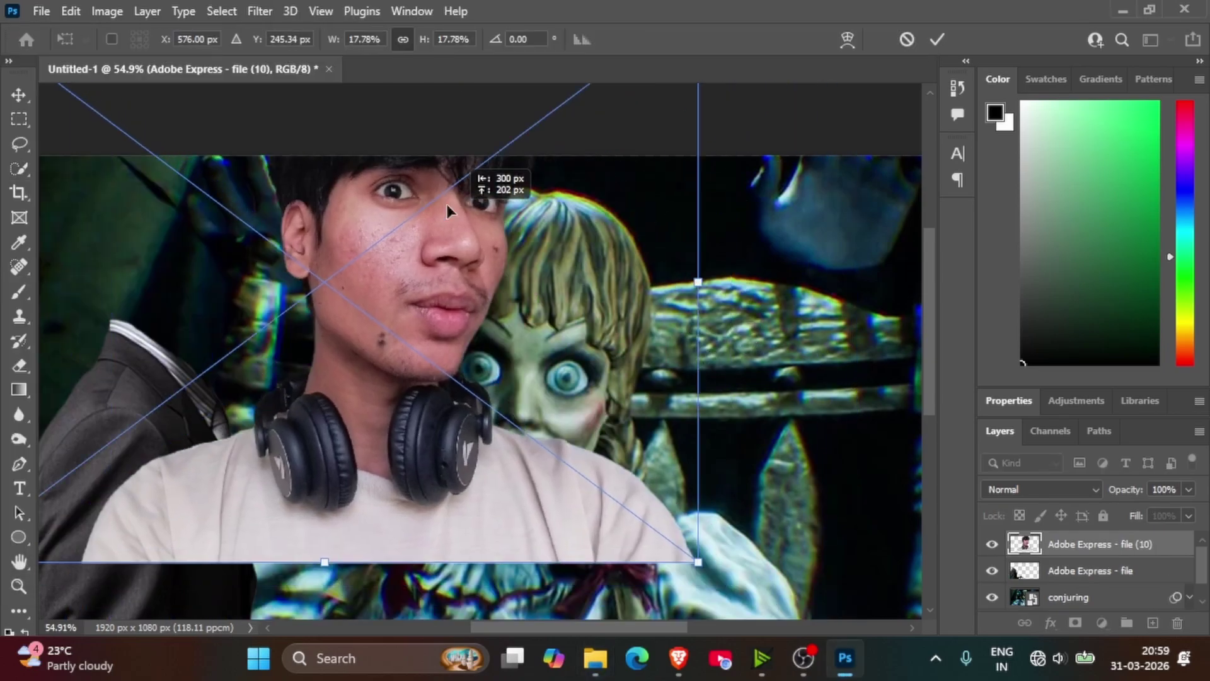
left_click_drag(447, 204, 509, 212)
Select the portrait's T-shirt and headphones with the Quick Selection tool and rasterize the portrait's smart object.
left_click(14, 169)
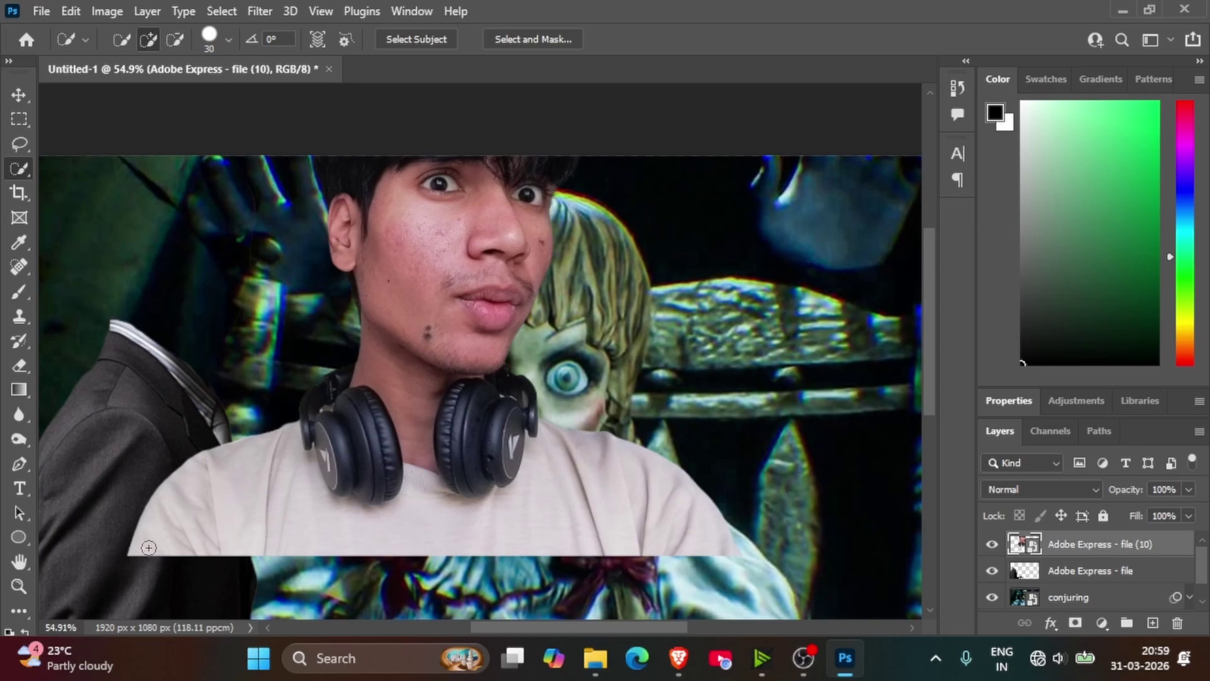
mouse_move(521, 517)
left_mouse_down()
mouse_move(607, 518)
mouse_move(728, 541)
left_mouse_up()
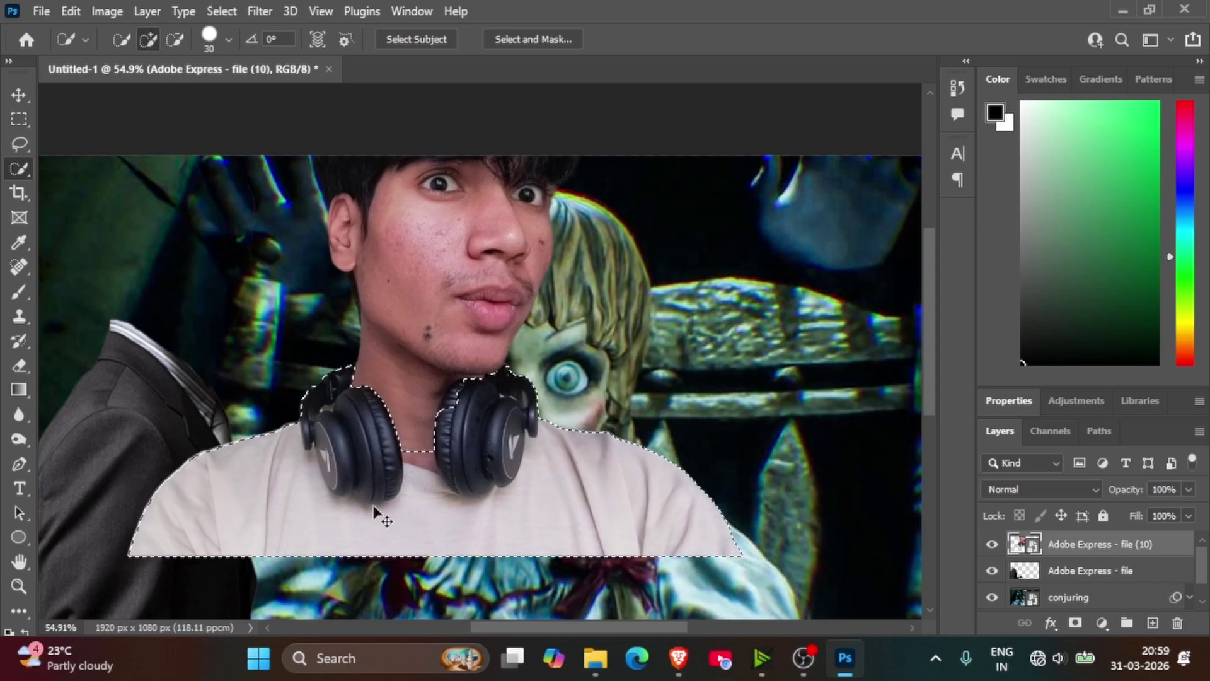
left_click(17, 416)
left_click(312, 421)
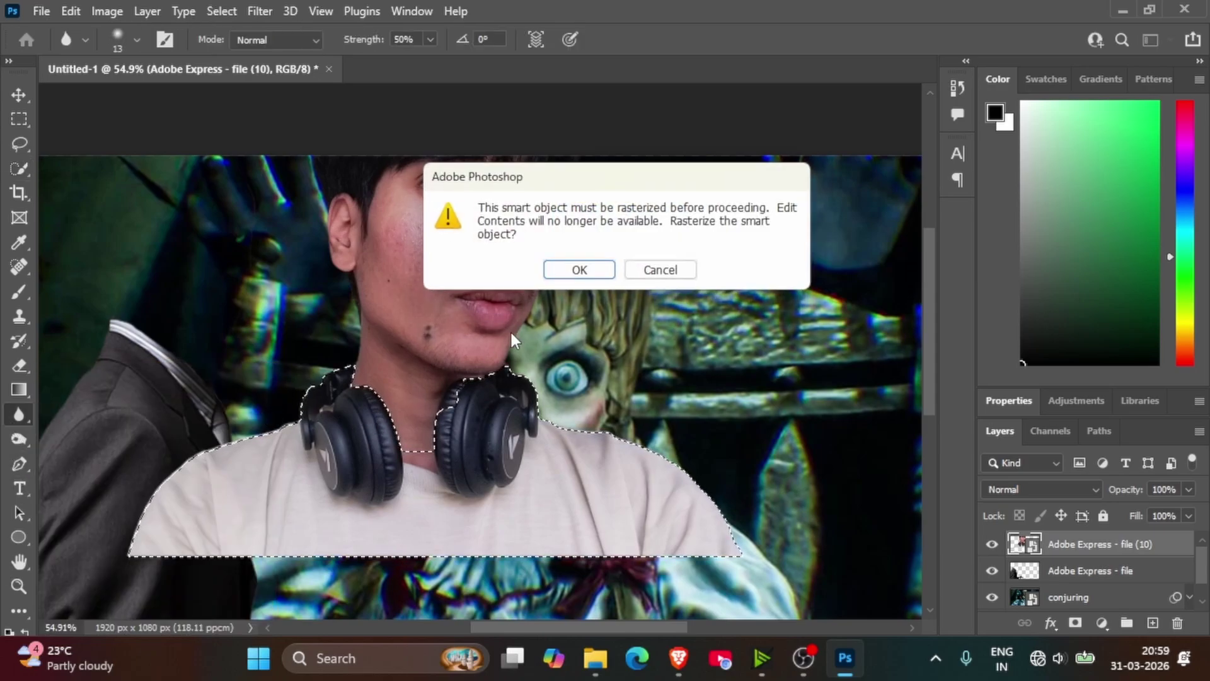
left_click(573, 271)
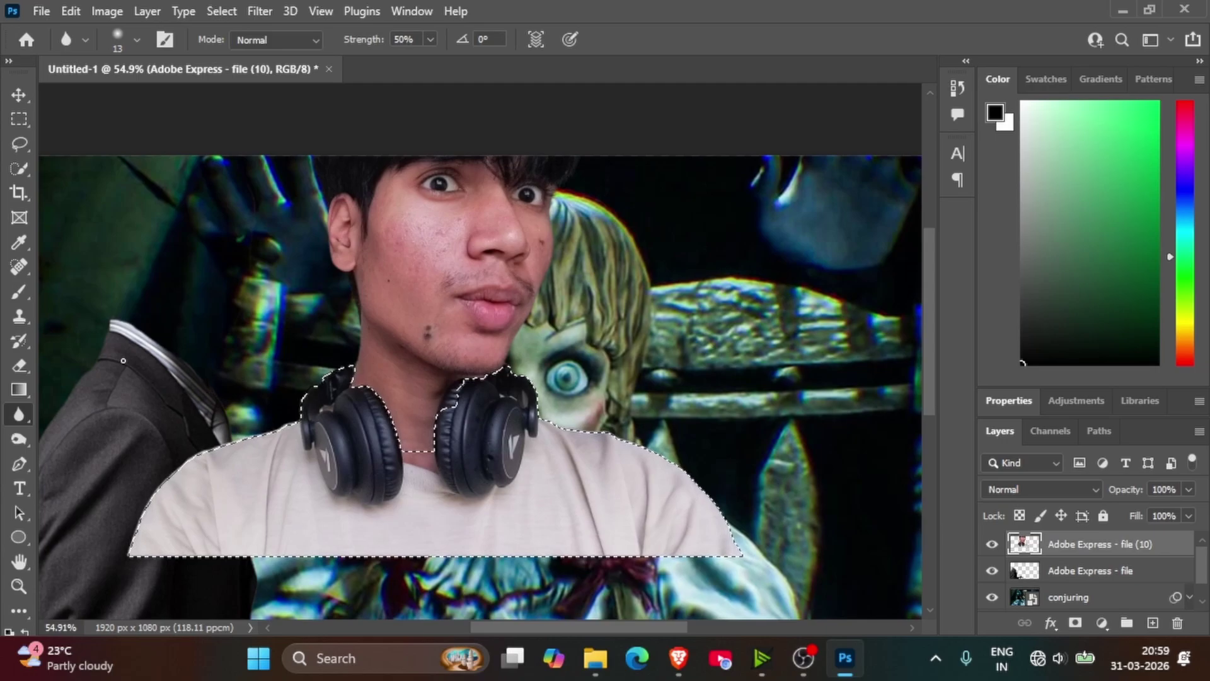
Move the selected T-shirt and headphones away from the head and cut them out of the portrait layer.
left_click(19, 168)
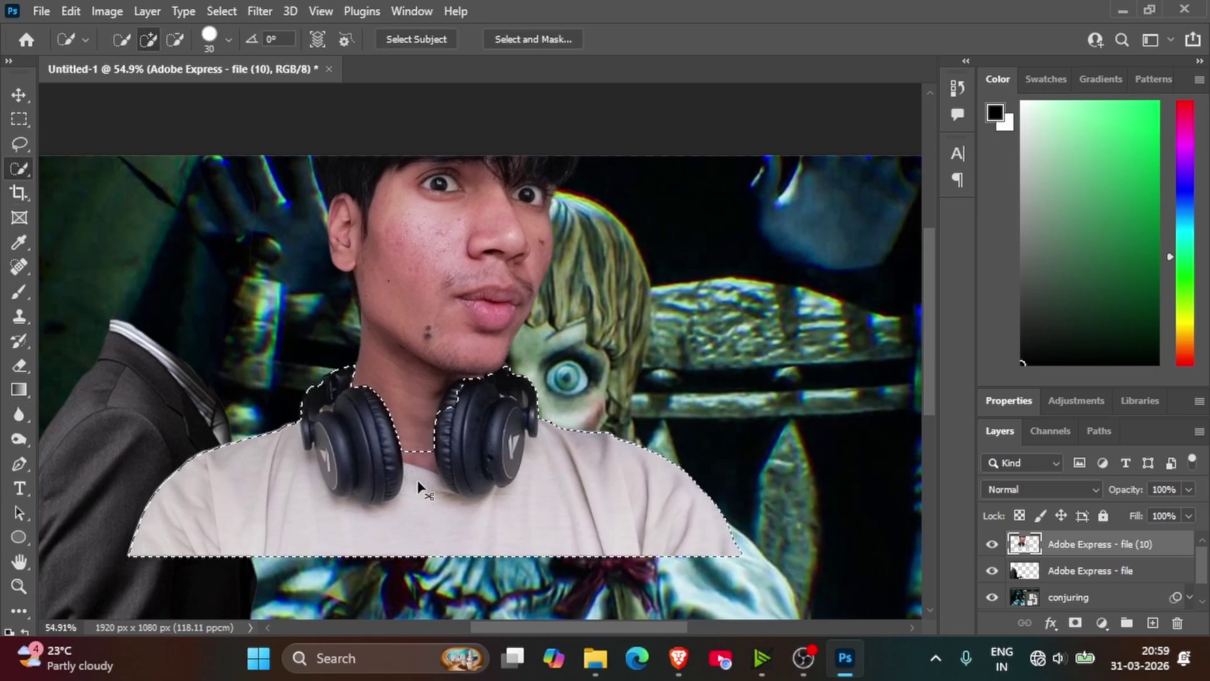
left_click_drag(418, 485, 621, 523)
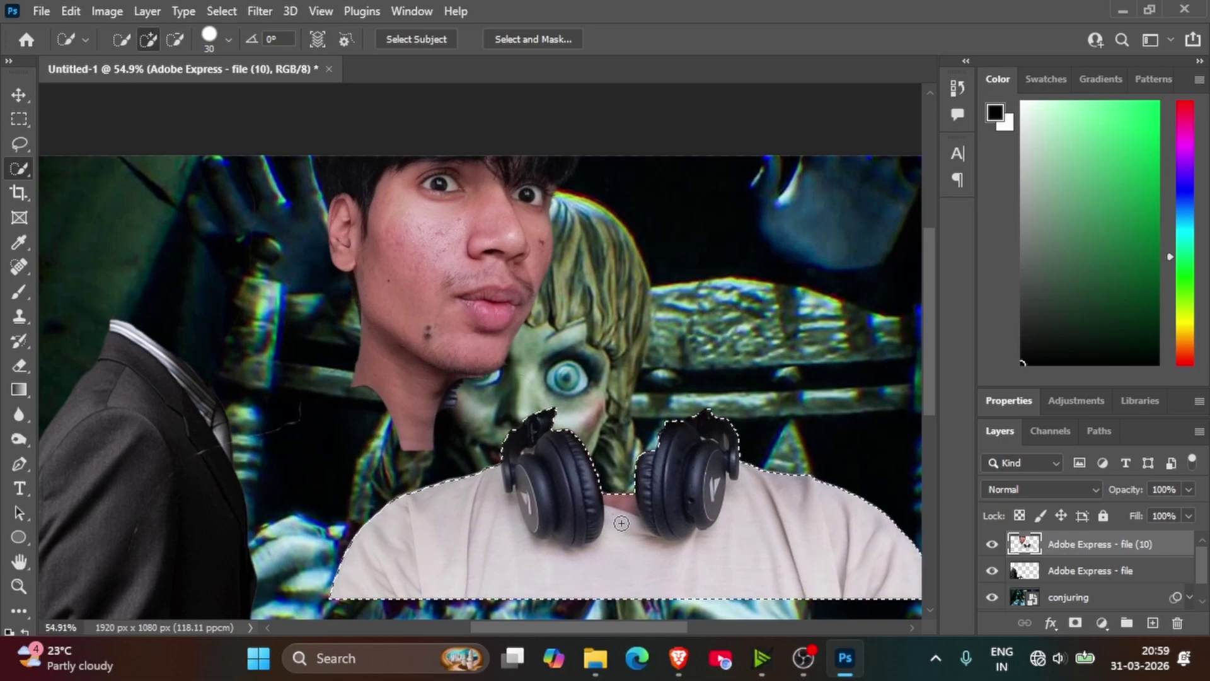
key("ctrl+x")
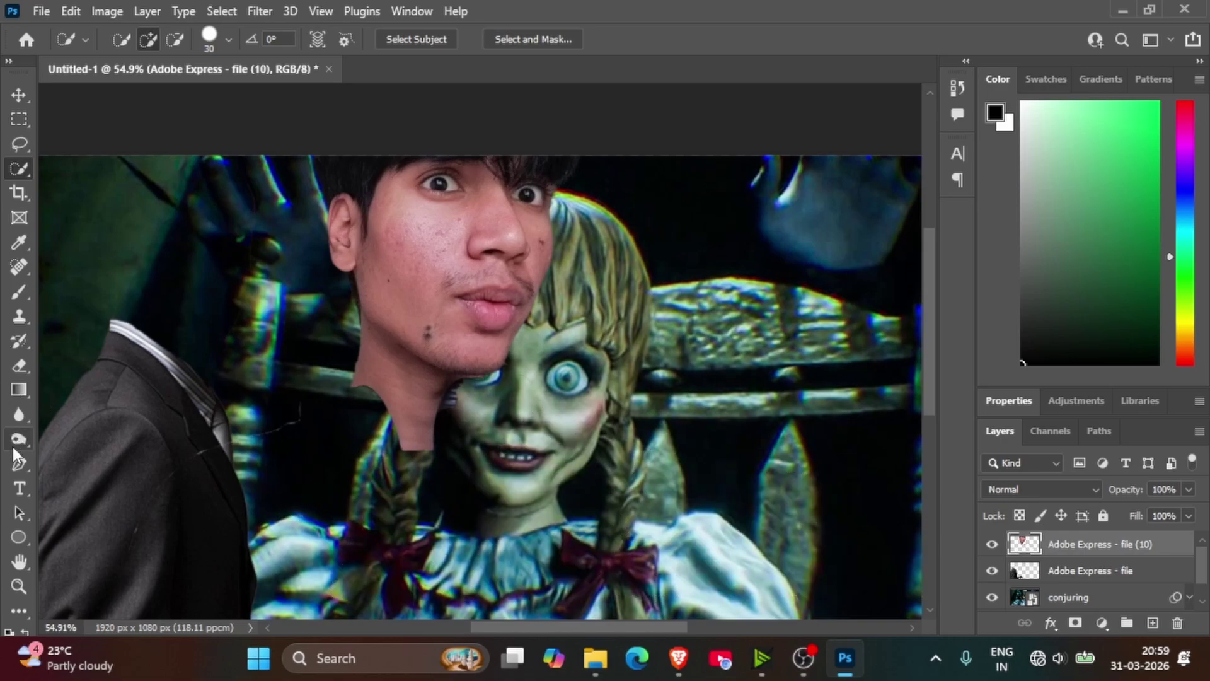
Erase the leftover neck below the chin on the portrait layer with the 58 px Eraser.
left_click(21, 386)
left_click(19, 365)
mouse_move(435, 432)
left_mouse_down()
mouse_move(367, 369)
mouse_move(416, 403)
mouse_move(344, 375)
mouse_move(415, 460)
mouse_move(438, 448)
mouse_move(394, 429)
mouse_move(426, 437)
mouse_move(443, 405)
mouse_move(336, 337)
mouse_move(423, 405)
mouse_move(486, 426)
left_mouse_up()
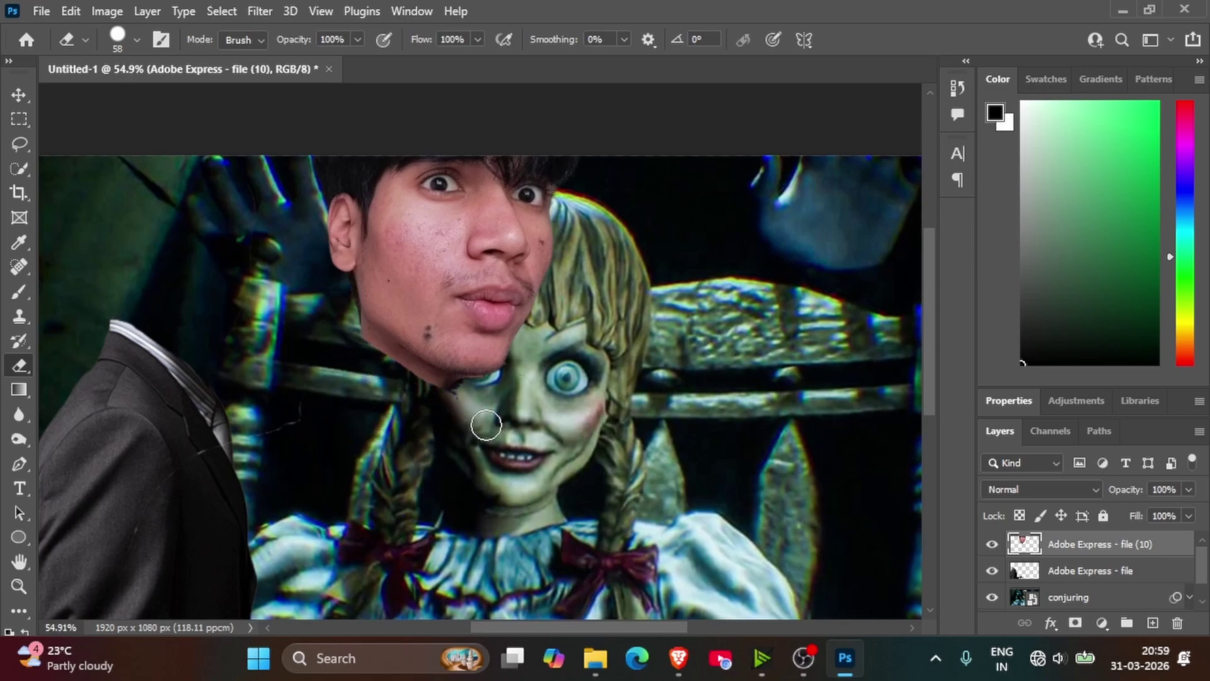
Place the "Adobe Express - file (10)" layer beneath "Adobe Express - file", then shrink the head and fit it onto the suit's collar.
left_click_drag(1090, 546, 1090, 583)
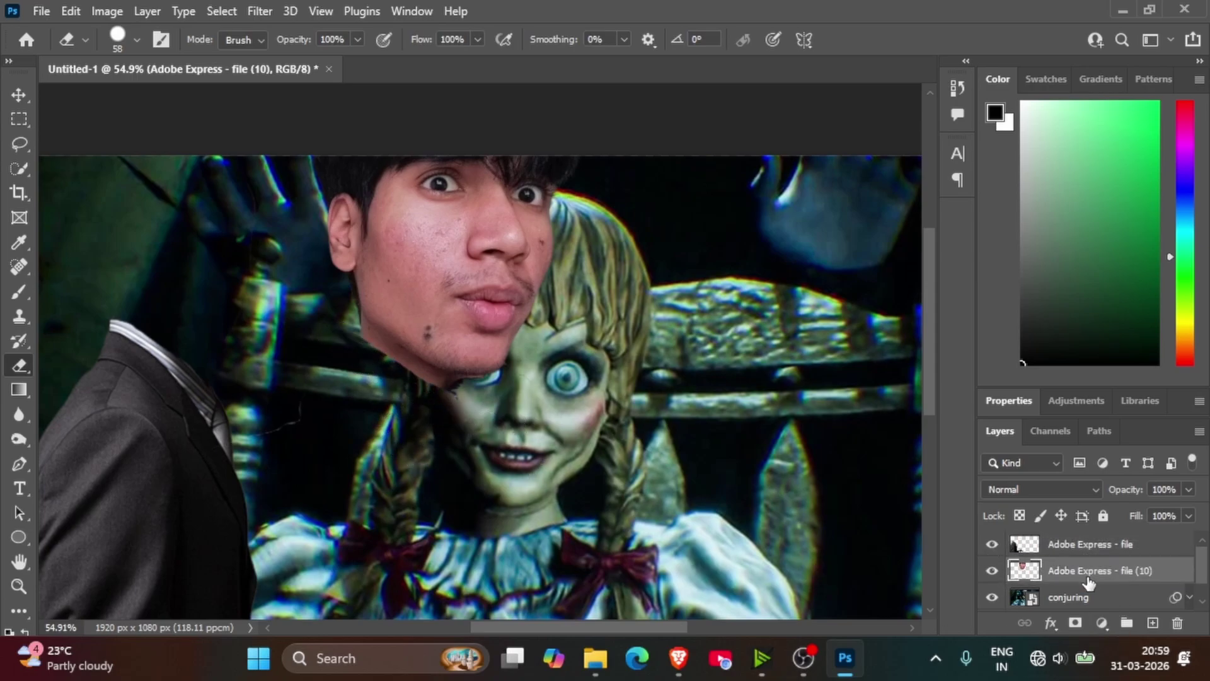
left_click(17, 90)
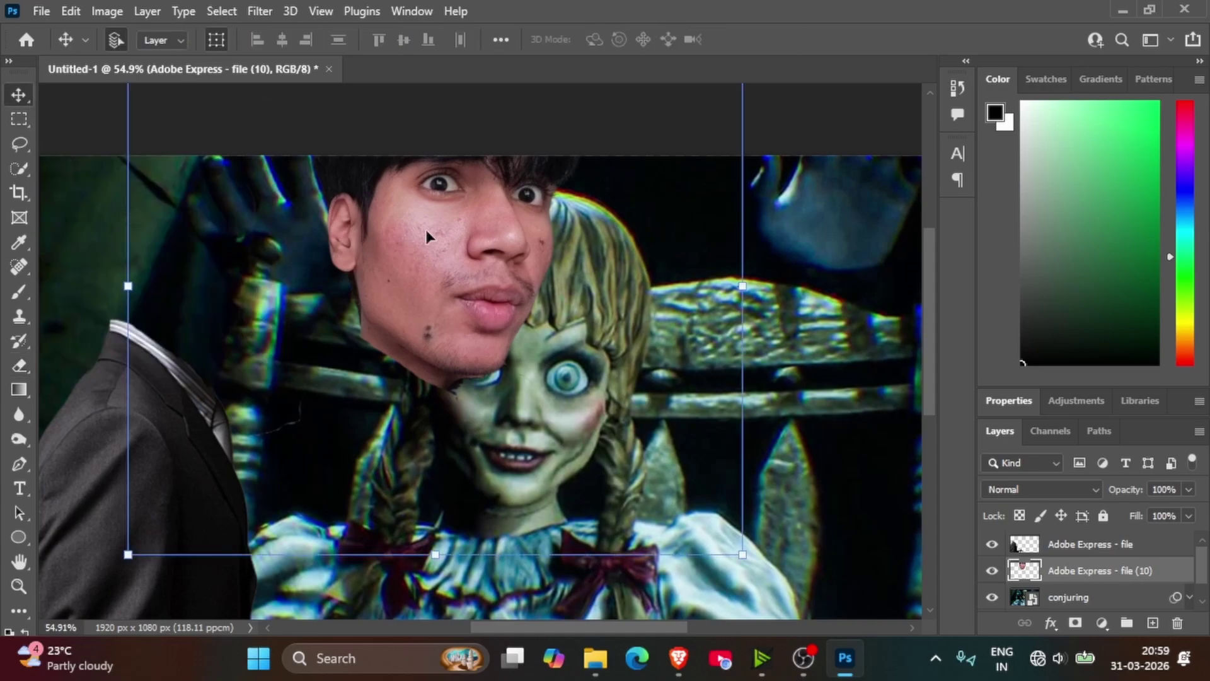
left_click_drag(371, 276, 412, 192)
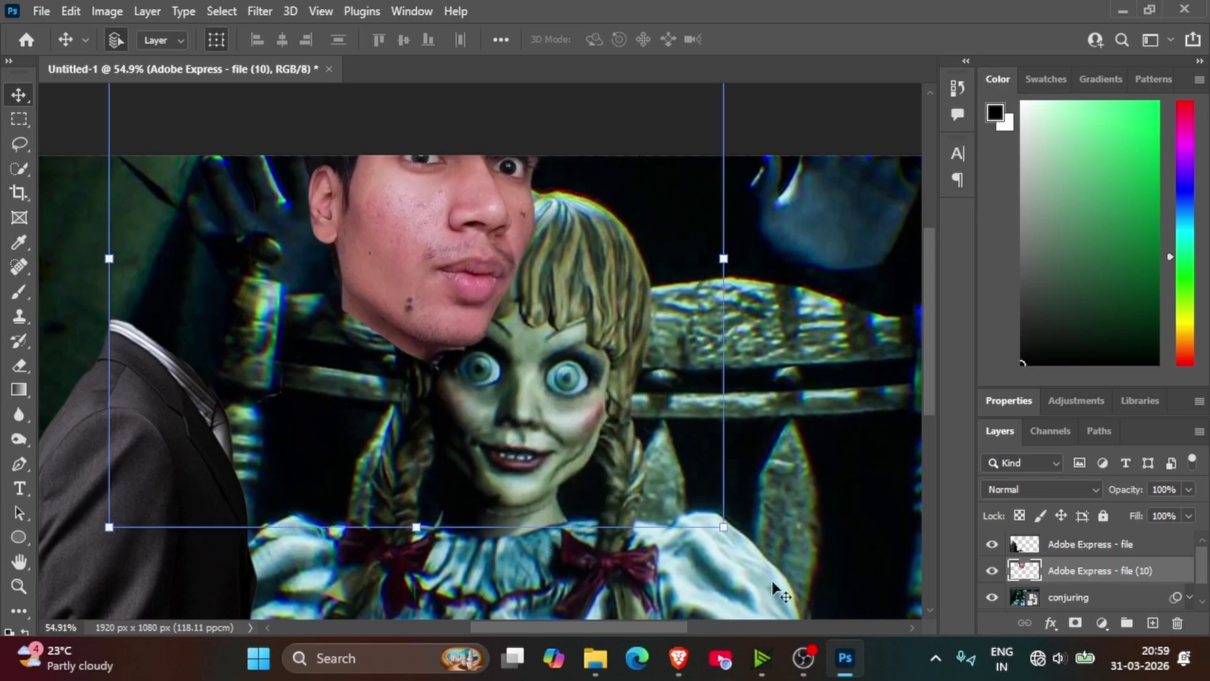
left_click_drag(725, 527, 554, 378)
left_click_drag(365, 201, 208, 307)
Enlarge the head to about 105% with Free Transform and align it with the suit's collar.
left_click(19, 585)
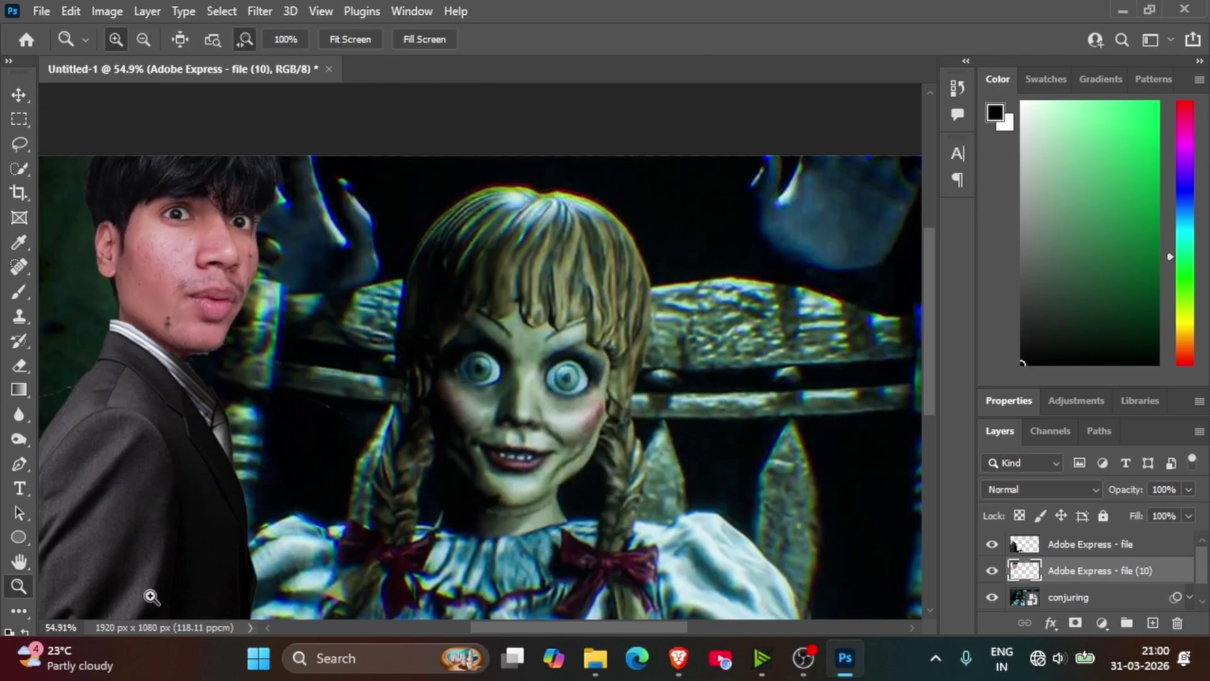
left_click_drag(237, 564, 224, 492)
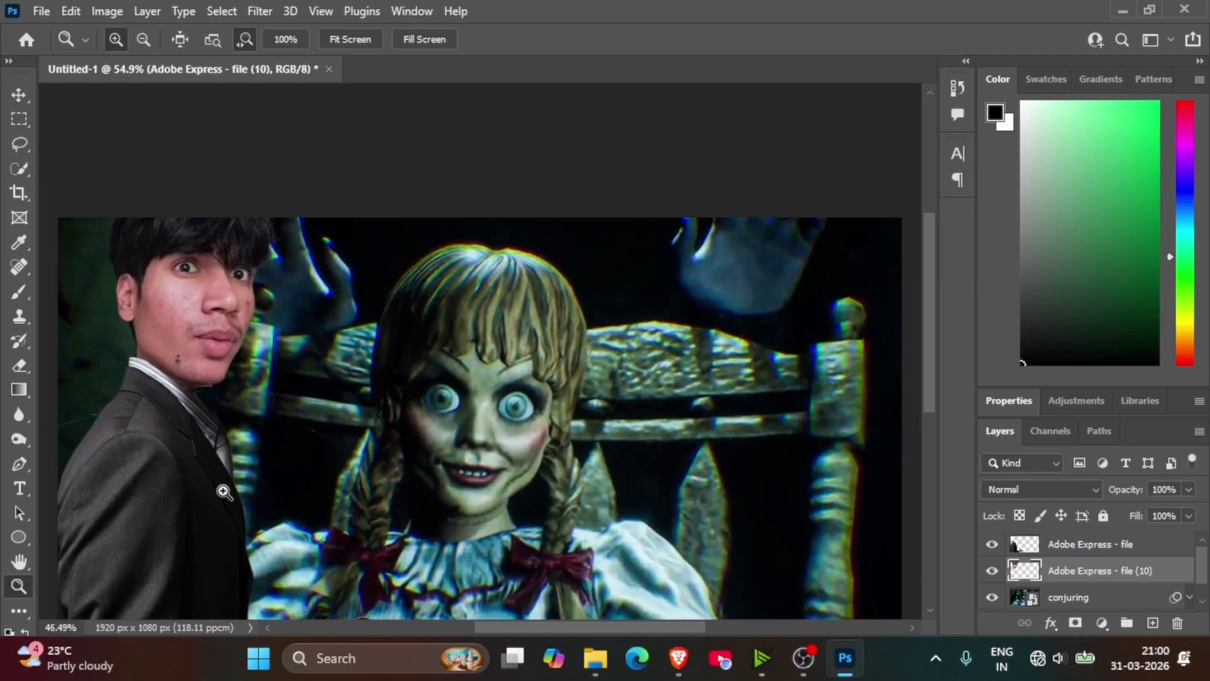
scroll(943, 341, "down", 3)
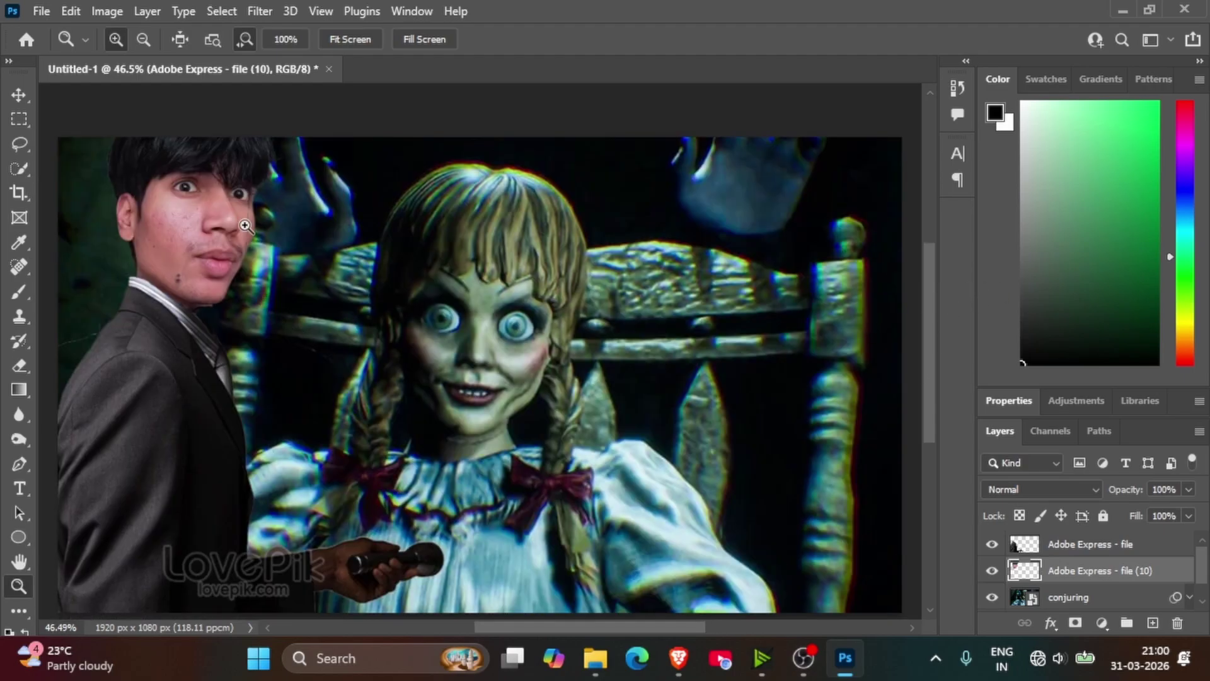
left_click(18, 94)
left_click_drag(202, 223, 213, 211)
key("ctrl+t")
left_click_drag(370, 419, 392, 426)
left_click_drag(191, 329, 178, 318)
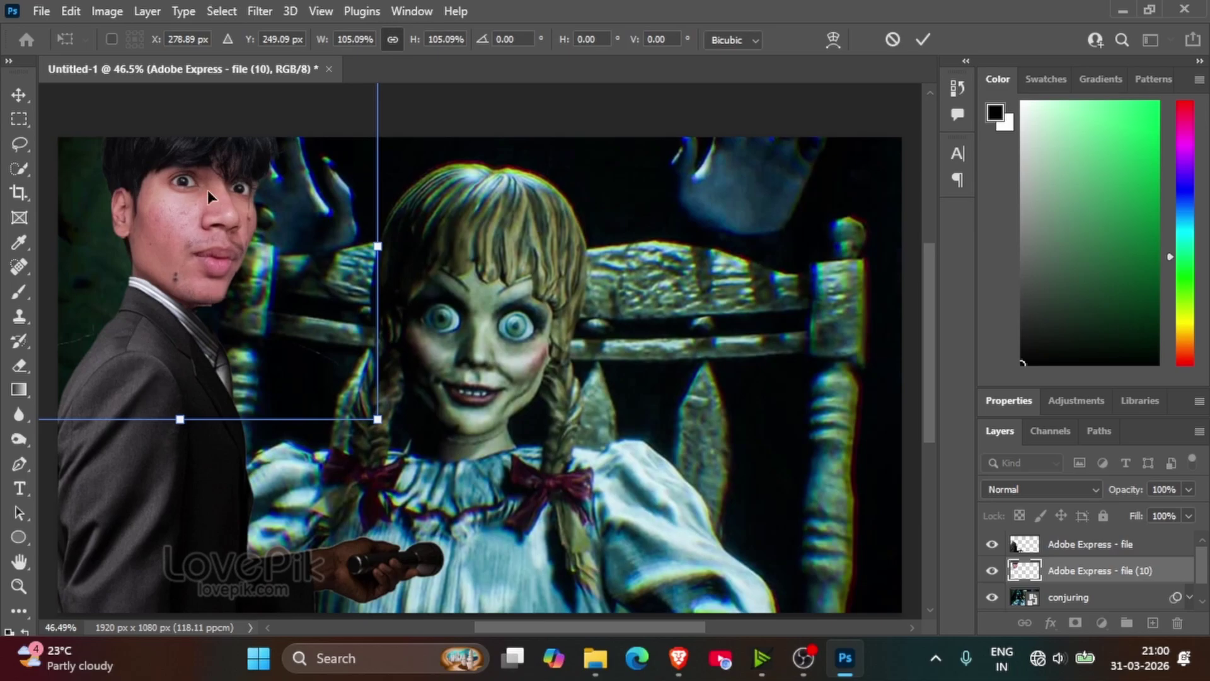
left_click(19, 366)
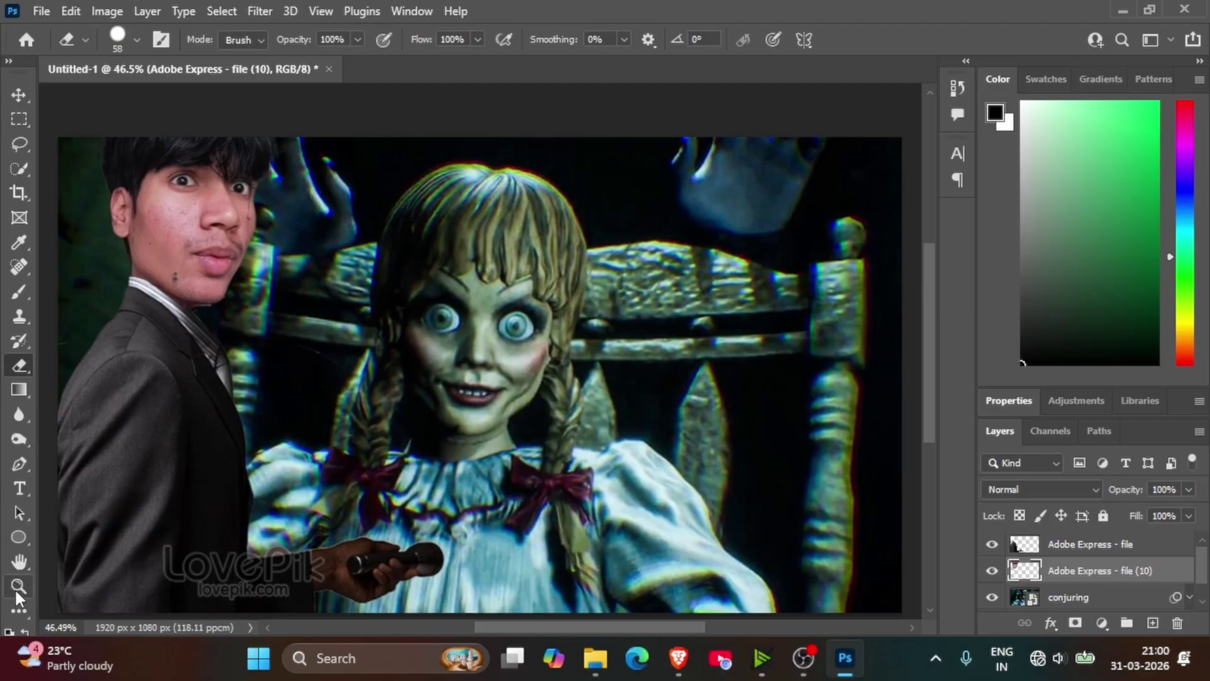
Erase the leftover skin under the chin beside the striped shirt collar on the head layer.
left_click(17, 587)
left_click_drag(206, 288, 312, 504)
left_click(20, 365)
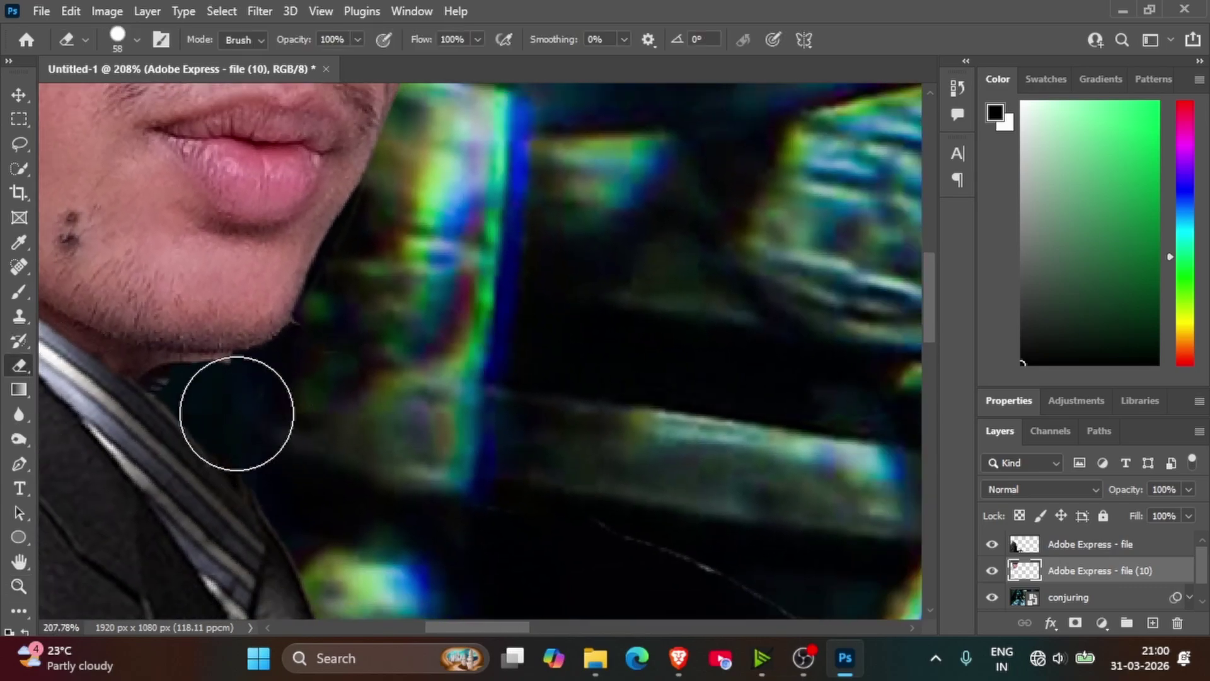
mouse_move(228, 412)
left_mouse_down()
mouse_move(195, 408)
mouse_move(222, 426)
mouse_move(191, 414)
left_mouse_up()
key("z")
scroll(192, 413, "down", 5)
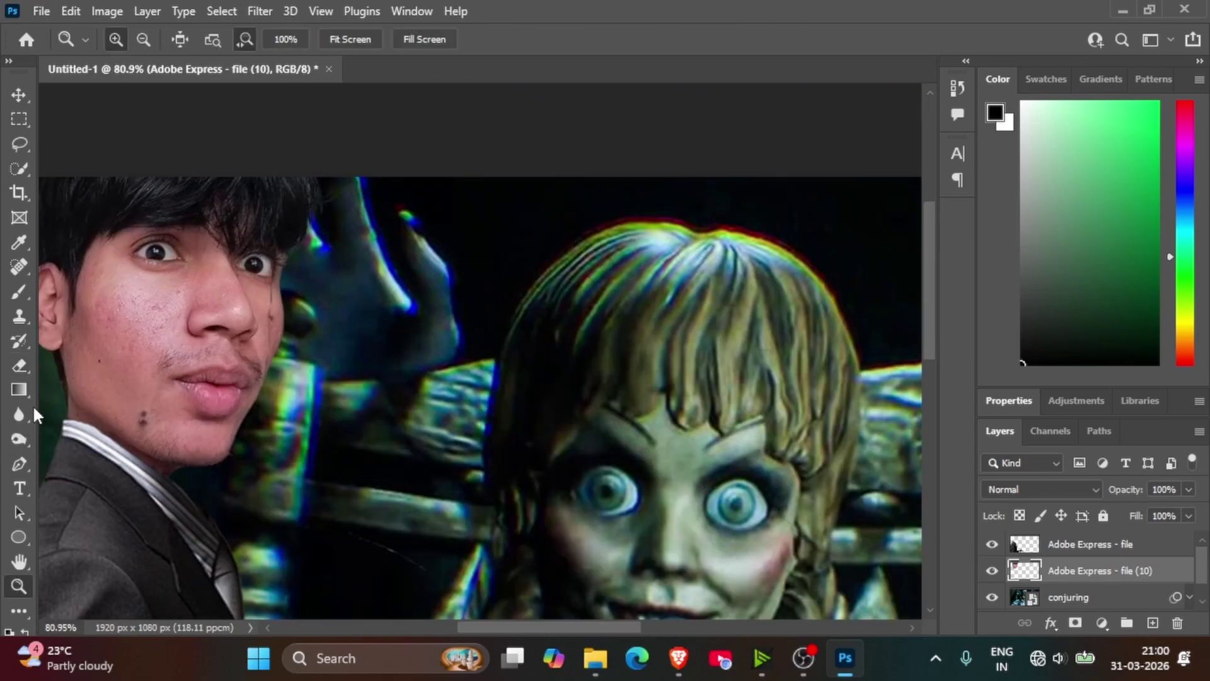
left_click(20, 365)
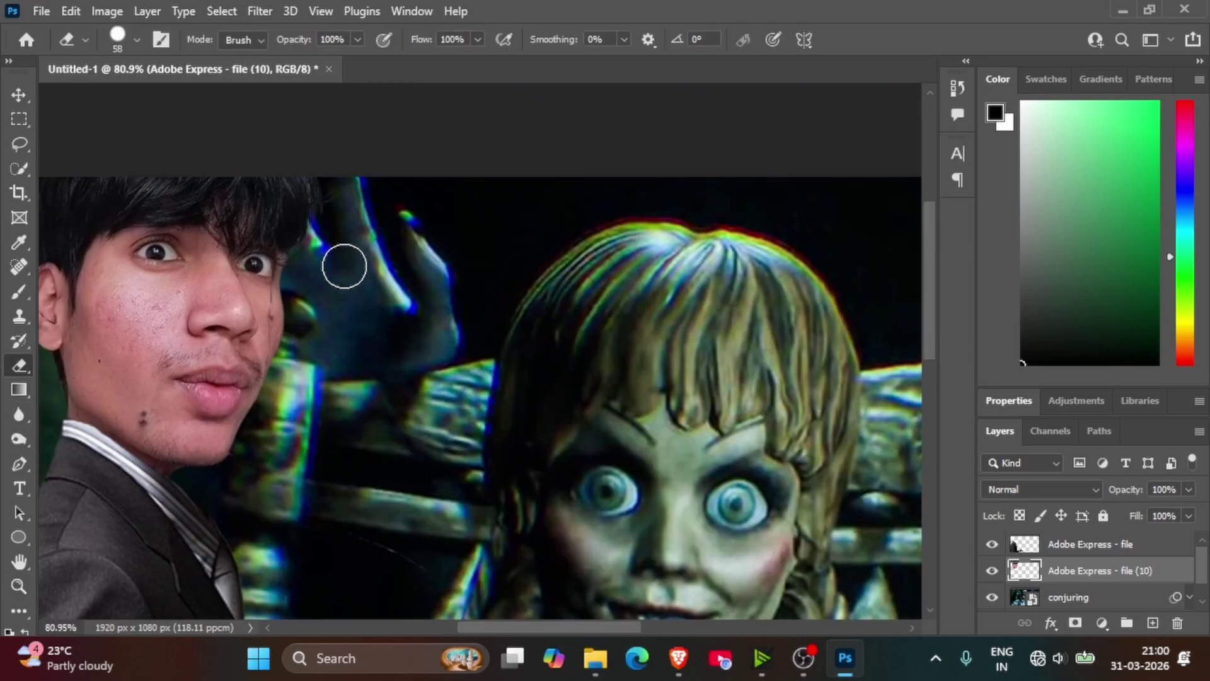
left_click(1072, 551)
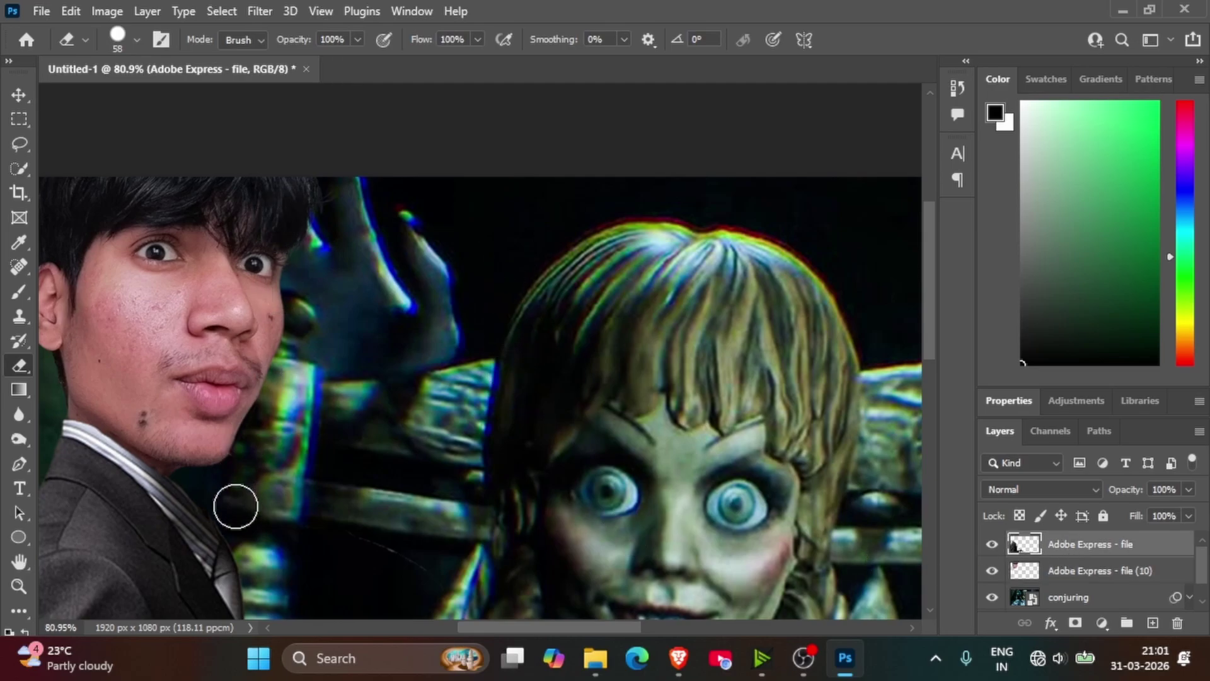
left_click(1060, 574)
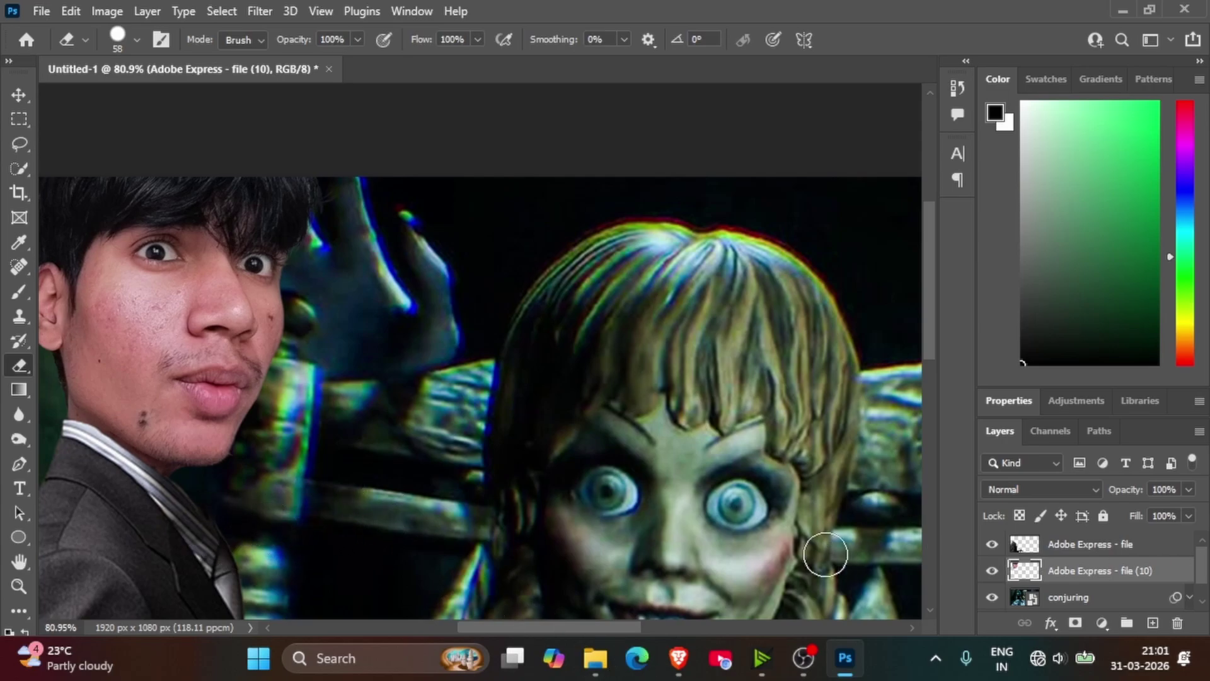
Activate the "Adobe Express - file" suit layer and set the Brush tool's hardness to 100% for covering the LovePik watermark.
key("alt+bracketright")
scroll(413, 423, "down", 3)
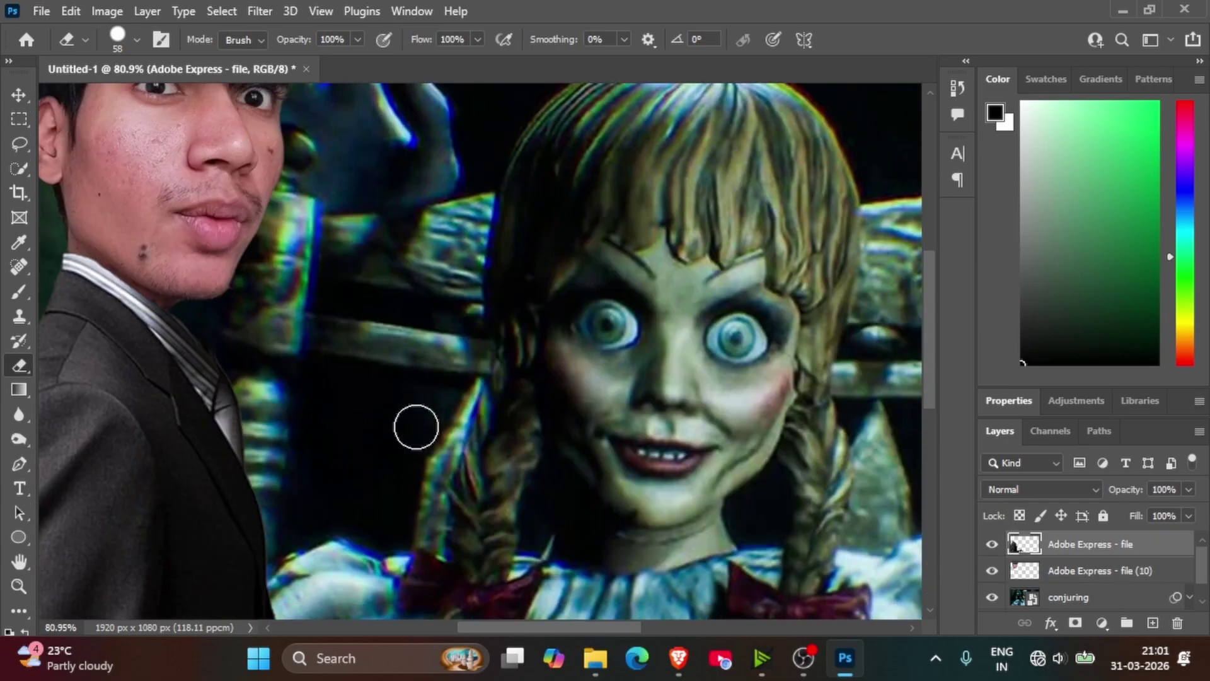
scroll(416, 427, "down", 3)
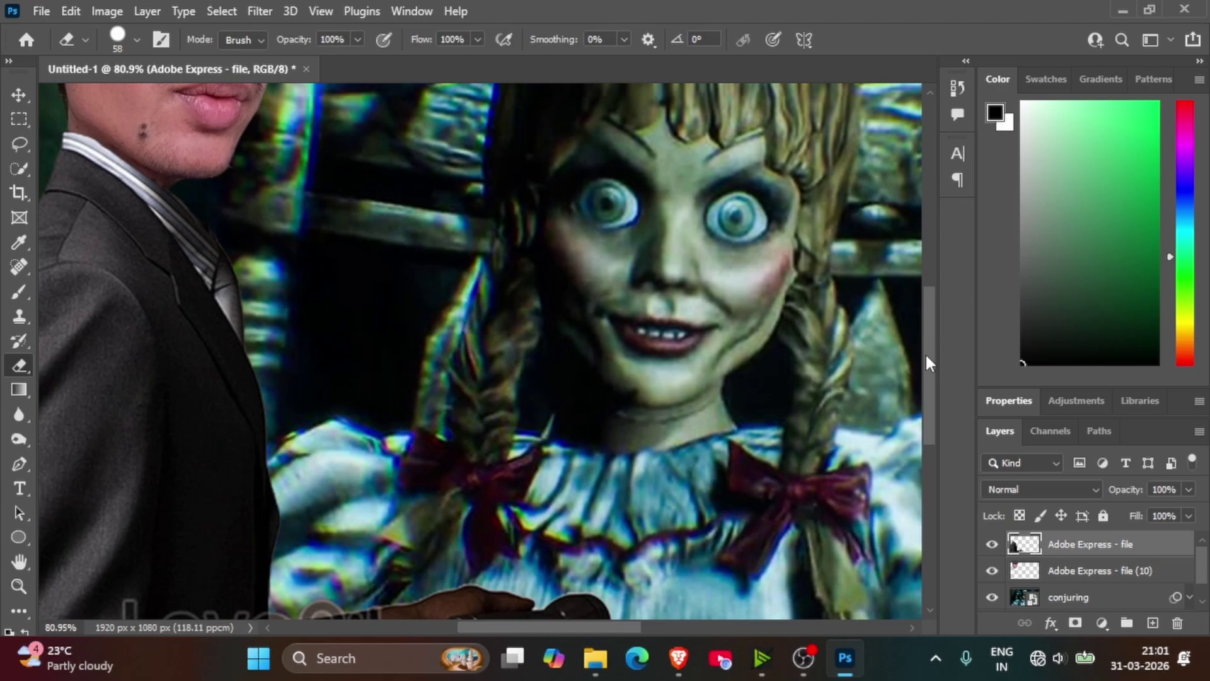
left_click_drag(925, 353, 938, 415)
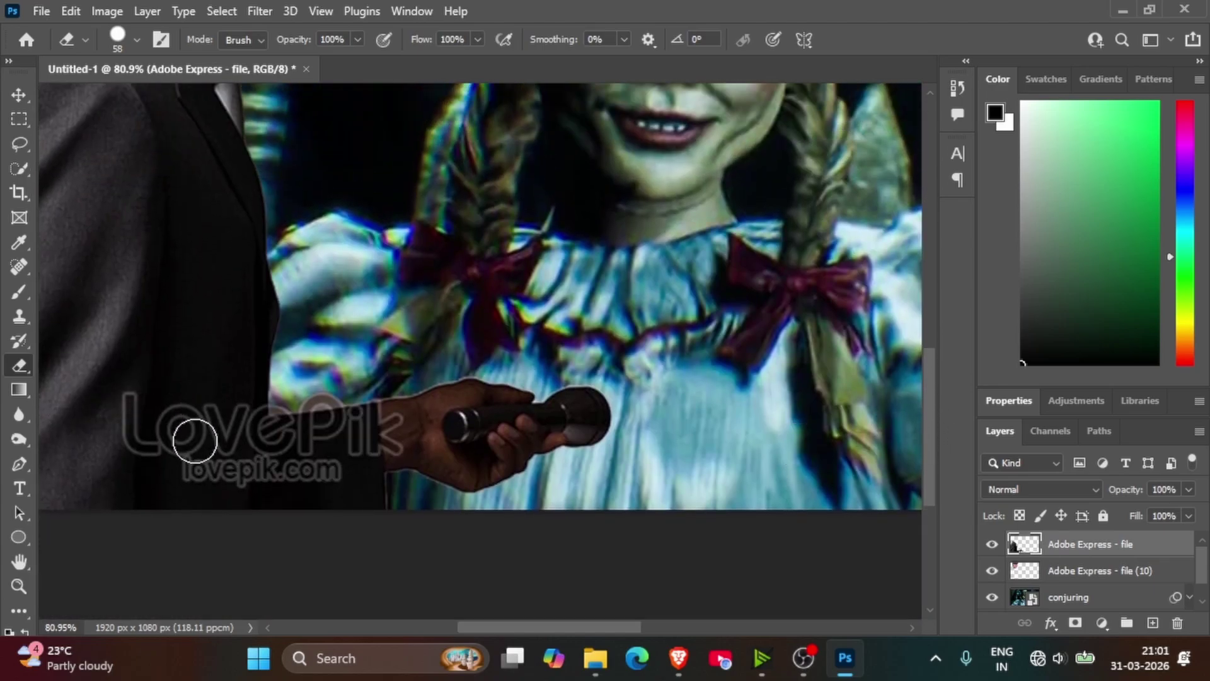
left_click(14, 297)
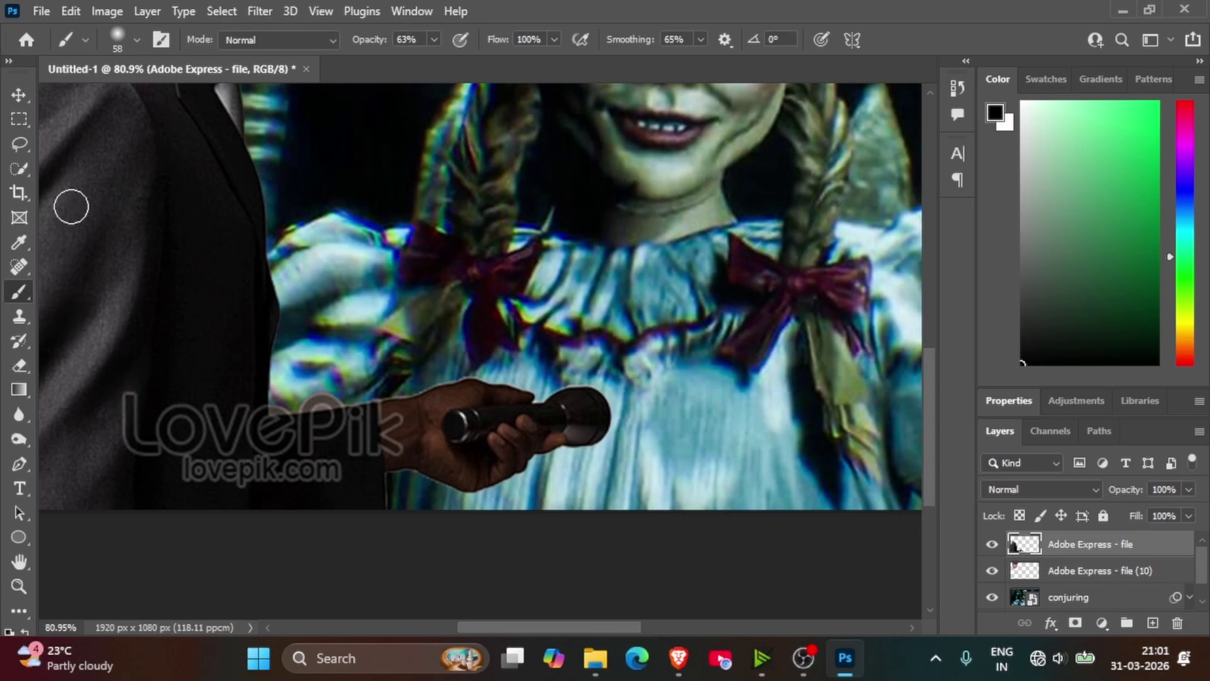
left_click(138, 41)
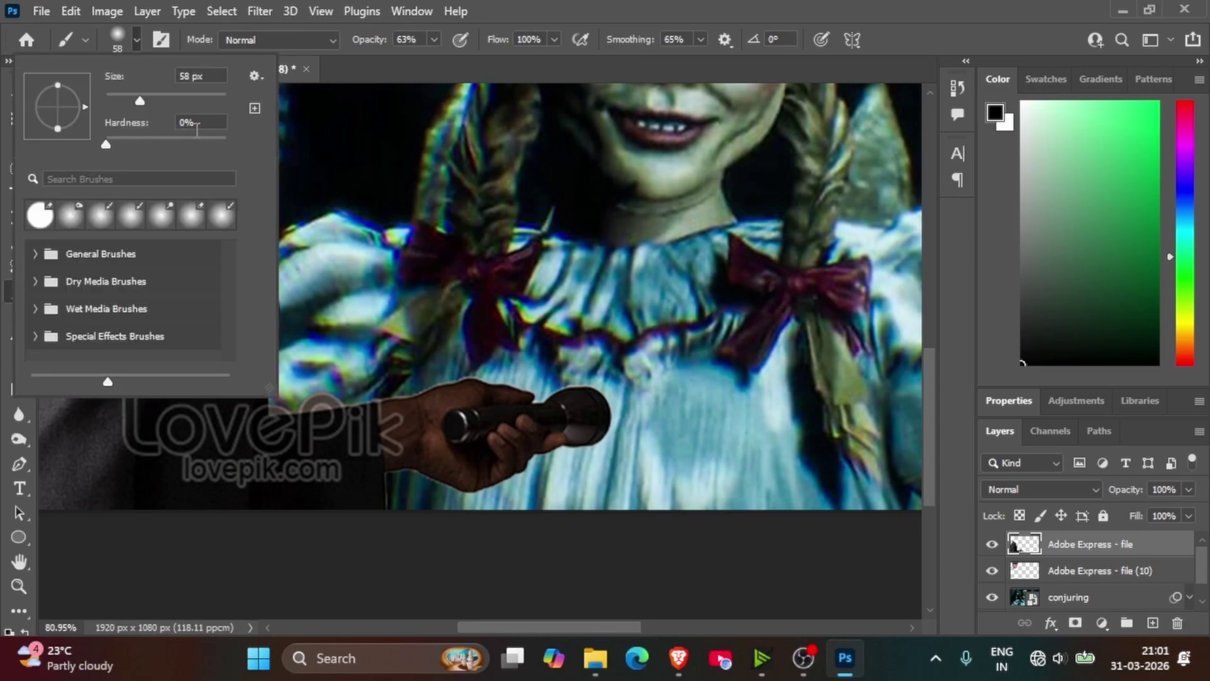
left_click_drag(139, 145, 246, 137)
Undo the first brush stroke, set the brush opacity to 100% and paint black over the watermark's middle on the dark jacket.
left_click_drag(184, 406, 184, 448)
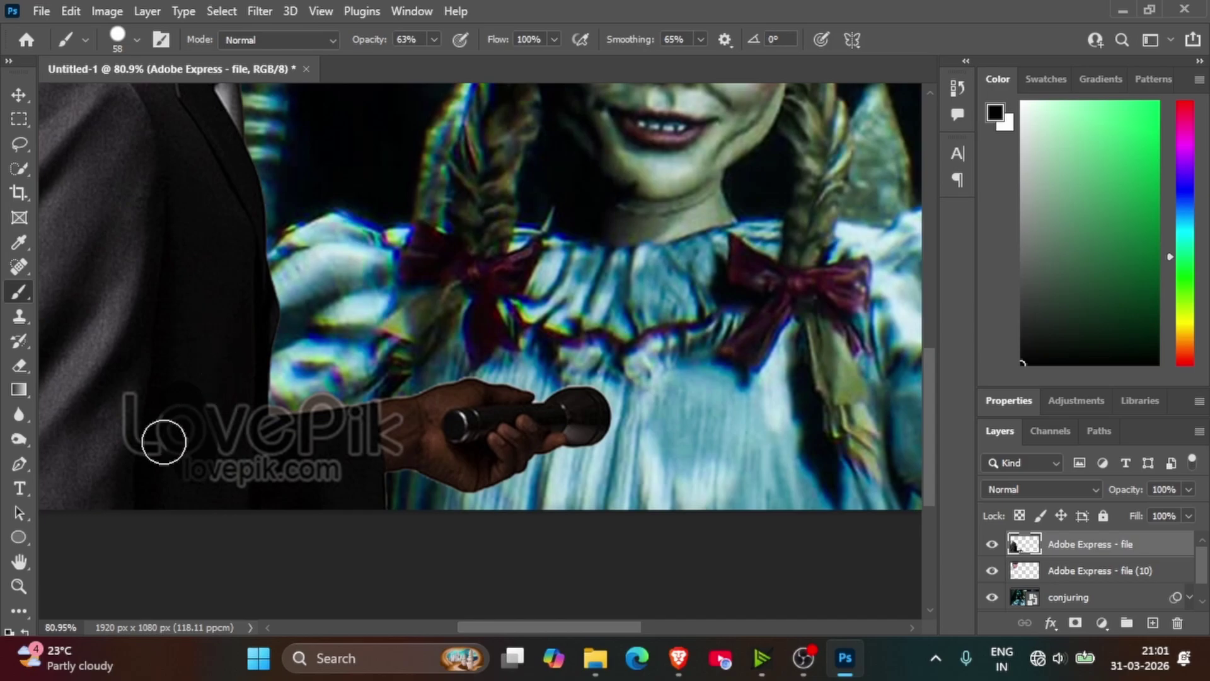
key("ctrl+z")
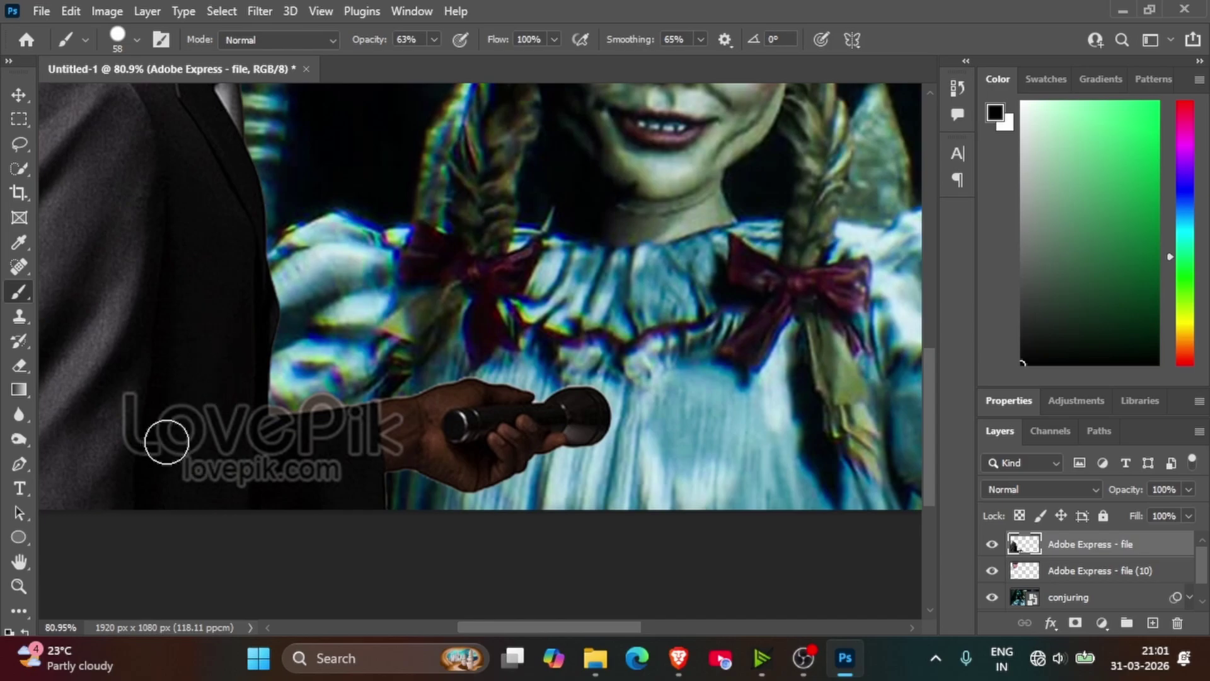
left_click(435, 40)
left_click_drag(447, 63, 479, 63)
mouse_move(172, 409)
left_mouse_down()
mouse_move(234, 536)
mouse_move(211, 395)
mouse_move(236, 468)
mouse_move(204, 341)
mouse_move(249, 493)
mouse_move(240, 370)
mouse_move(243, 506)
mouse_move(261, 527)
mouse_move(247, 490)
mouse_move(336, 470)
mouse_move(236, 463)
mouse_move(355, 489)
mouse_move(244, 478)
left_mouse_up()
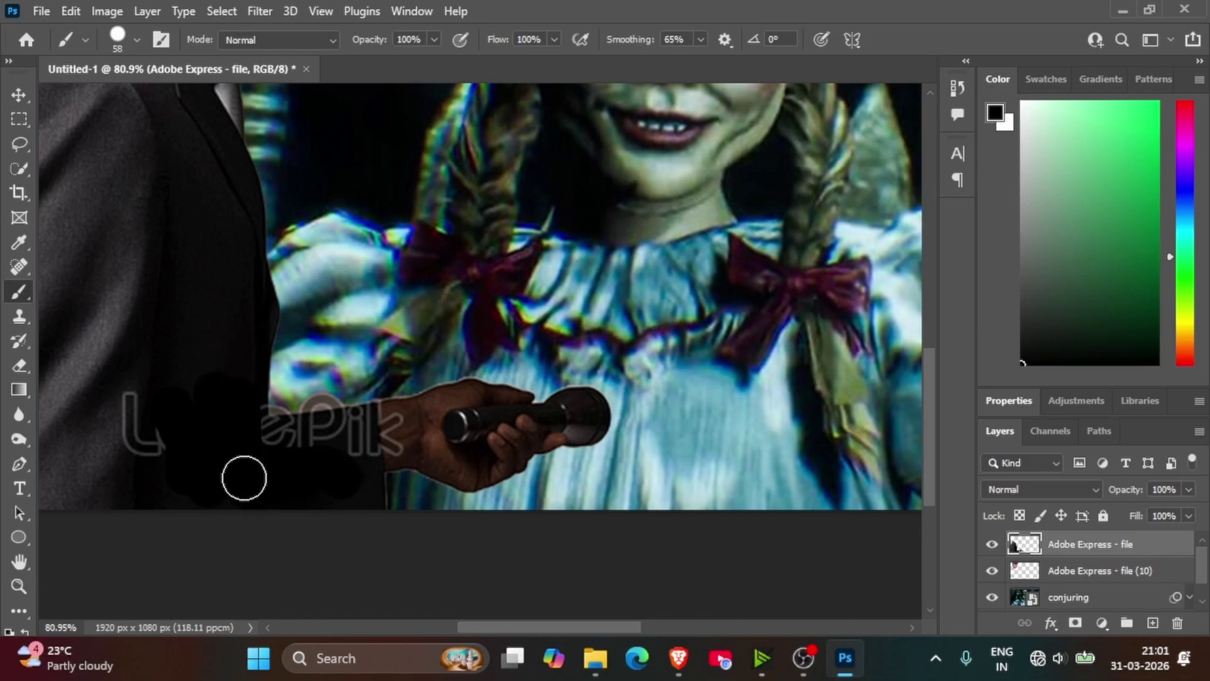
left_click(19, 268)
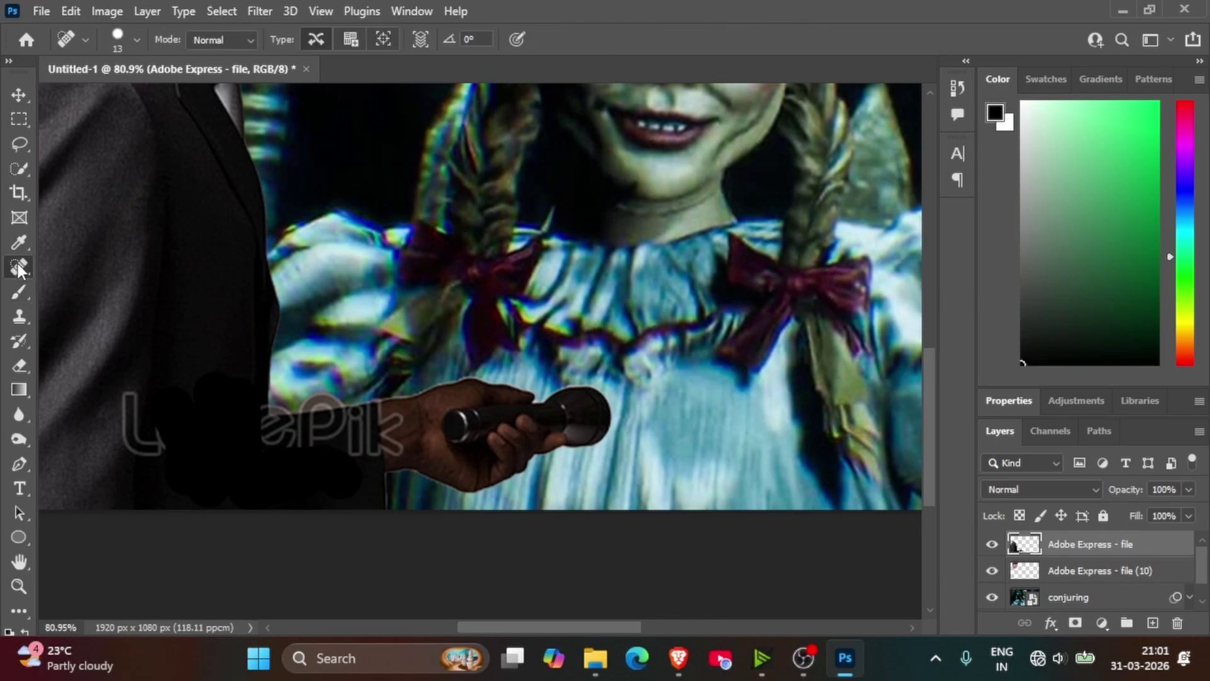
right_click(19, 268)
left_click(126, 267)
Paint black over the watermark letters along the forearm sleeve with the Brush tool, and reduce the brush size to 40 px.
left_click(12, 293)
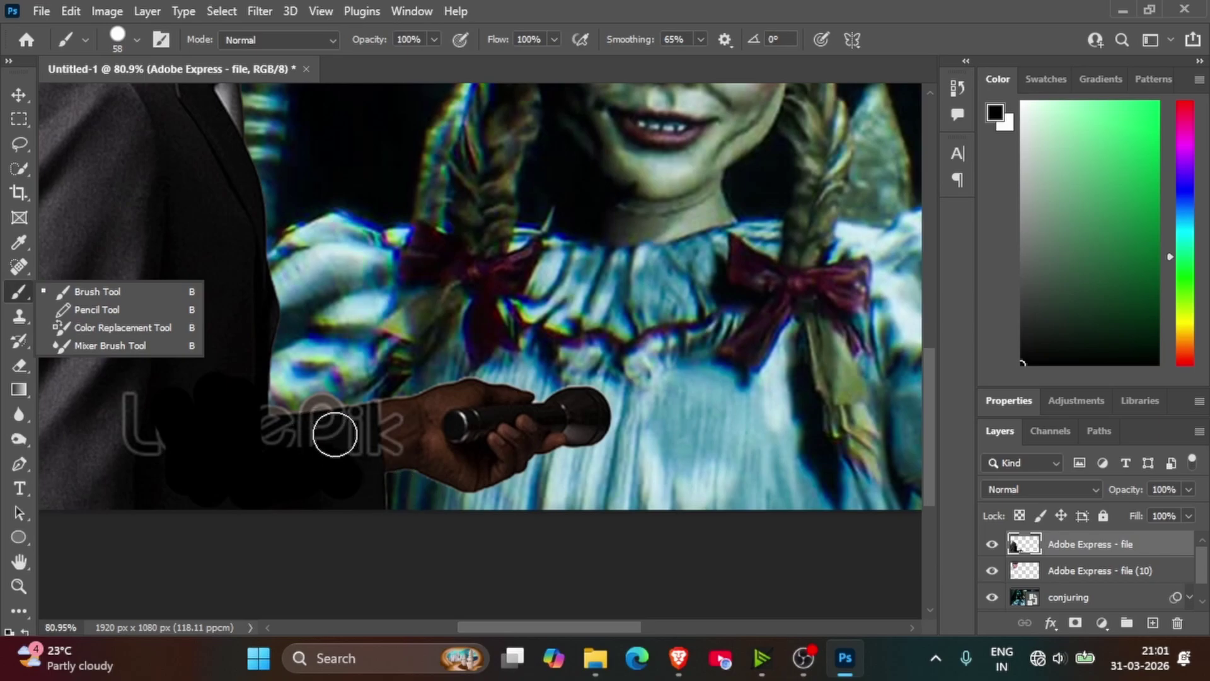
left_click_drag(332, 432, 257, 438)
left_click(136, 40)
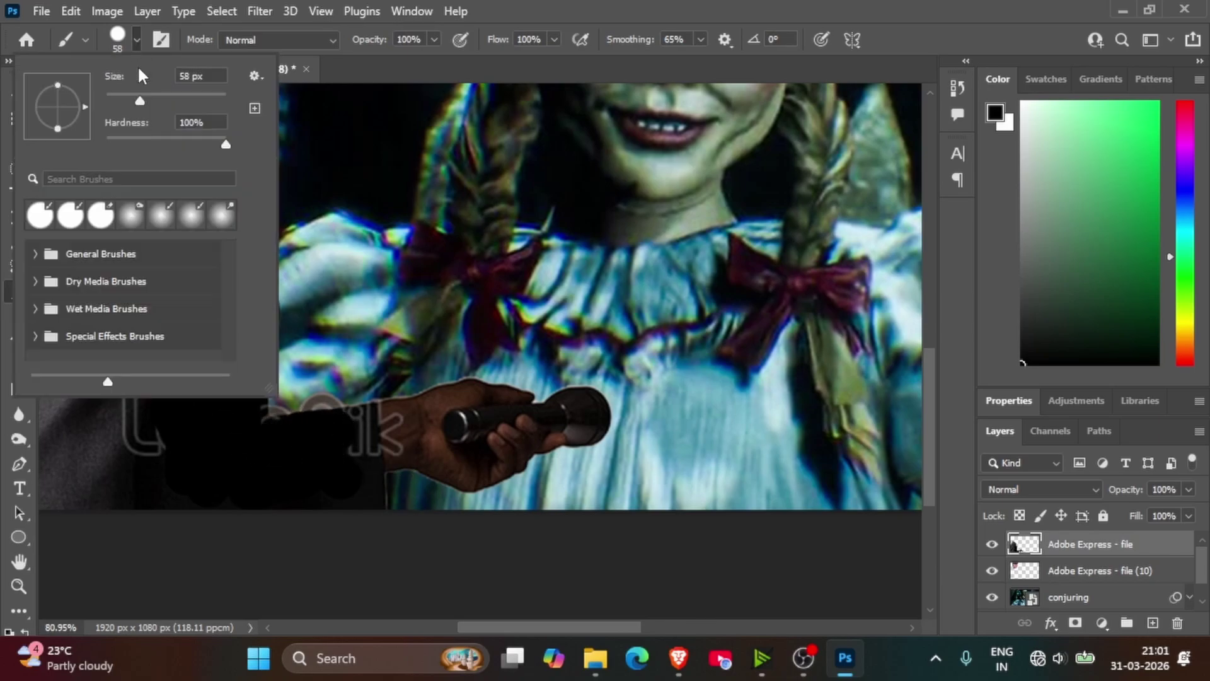
left_click_drag(144, 101, 130, 101)
key("Return")
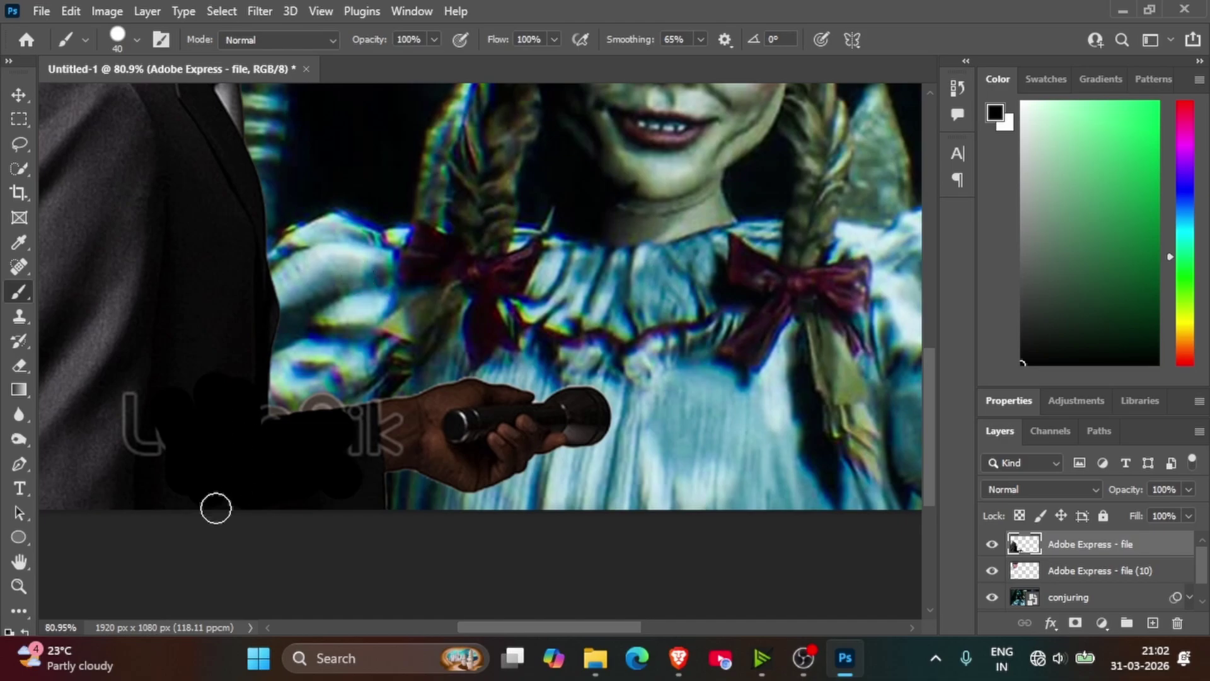
Paint black over the watermark letters at the sleeve's cuff, using a 23 px brush for the edge next to the wrist.
key("z")
scroll(335, 448, "up", 5)
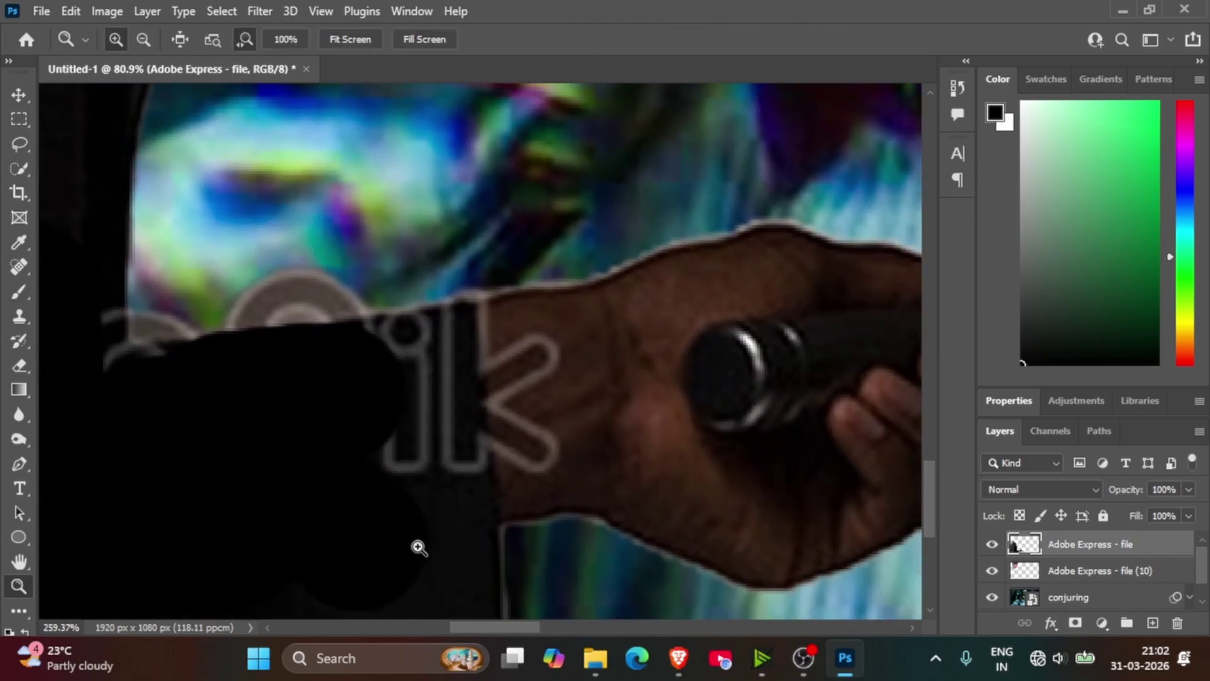
key("b")
left_click(136, 42)
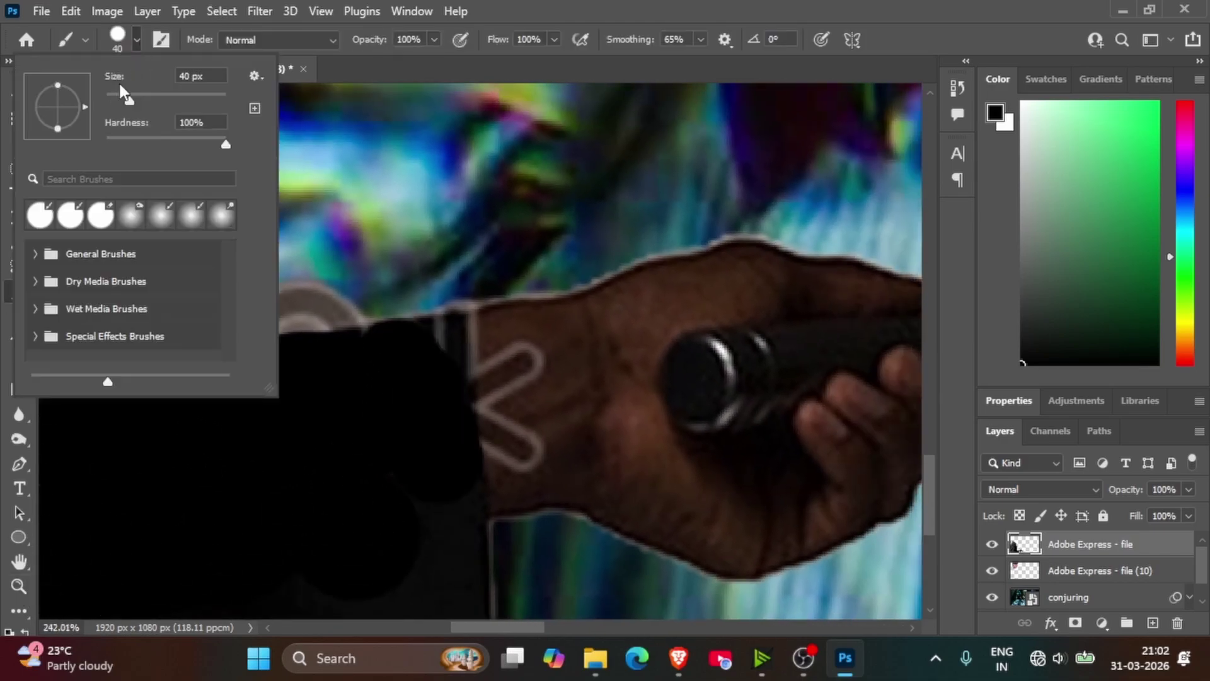
left_click(135, 33)
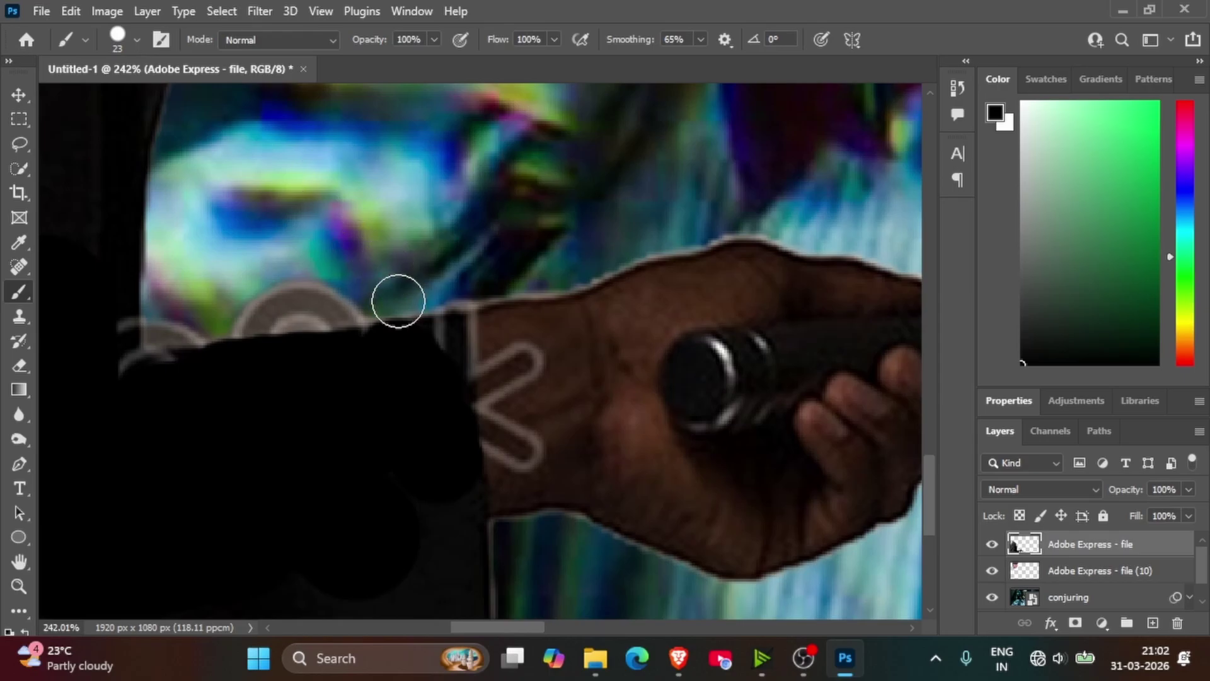
Try to remove the watermark's "k" from the wrist with the 13 px Spot Healing Brush.
left_click(22, 267)
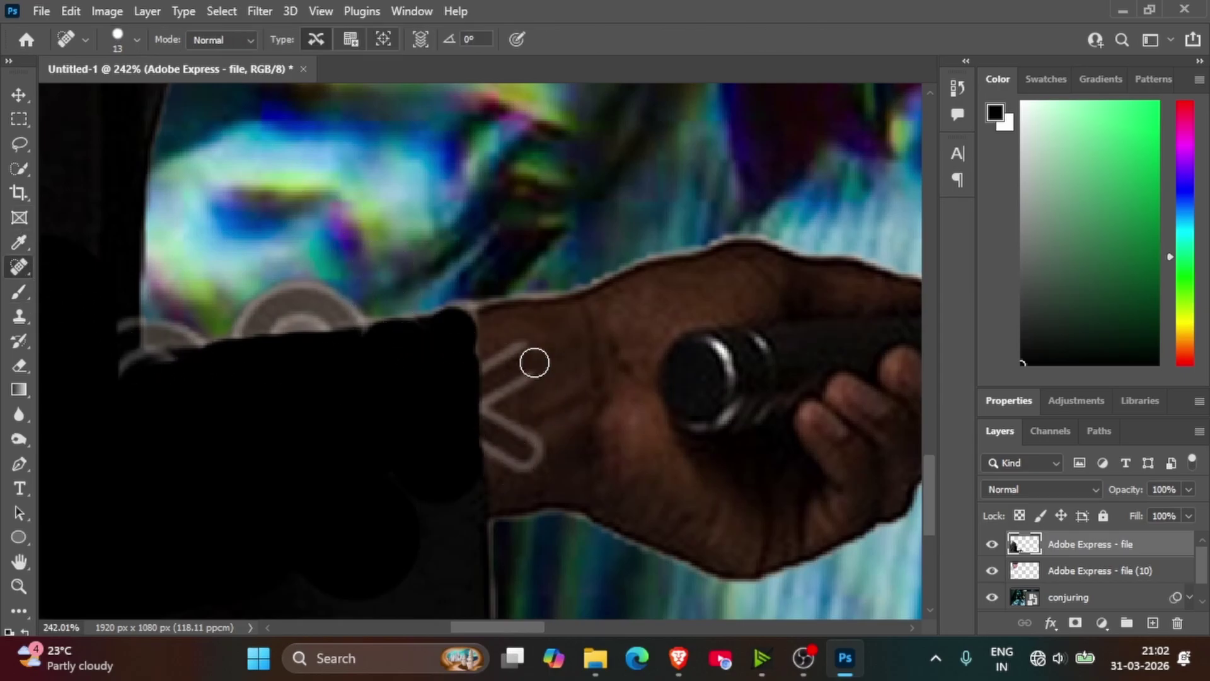
left_click_drag(514, 332, 540, 406)
mouse_move(511, 354)
left_mouse_down()
mouse_move(508, 471)
mouse_move(534, 387)
mouse_move(508, 481)
mouse_move(542, 448)
mouse_move(536, 460)
mouse_move(503, 356)
mouse_move(492, 369)
mouse_move(501, 451)
left_mouse_up()
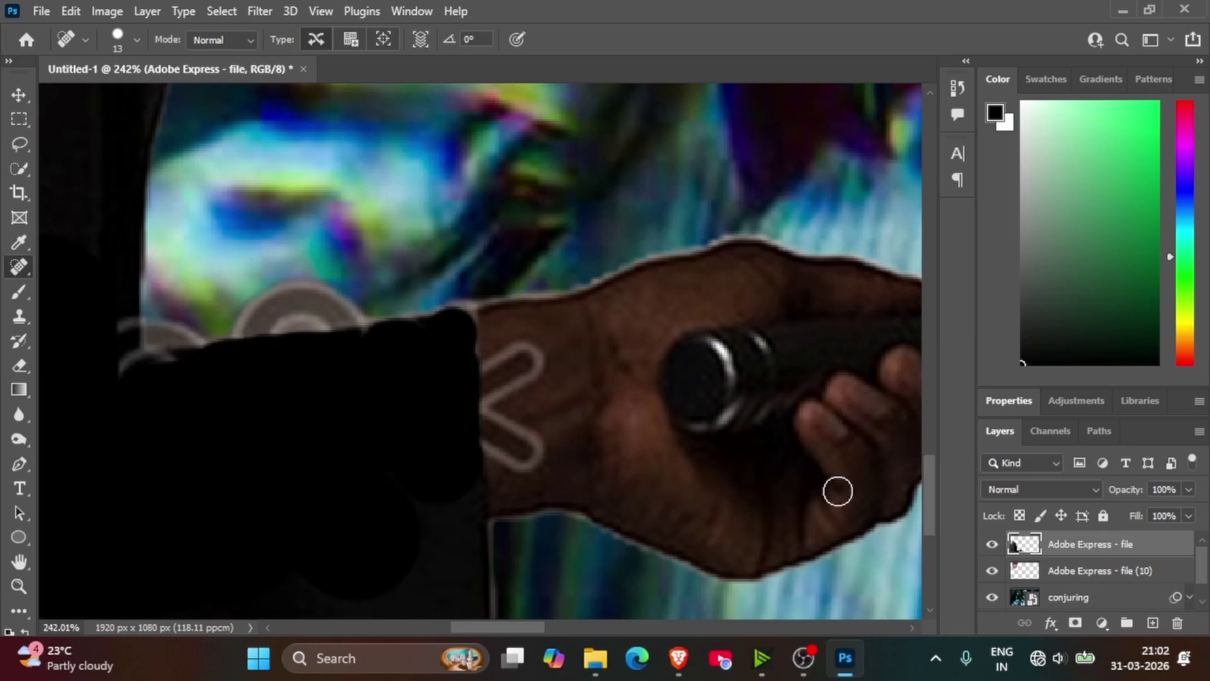
Erase the watermark remains above the forearm sleeve, using the 58 px eraser and a 20 px one for the edge near the jacket.
left_click(19, 366)
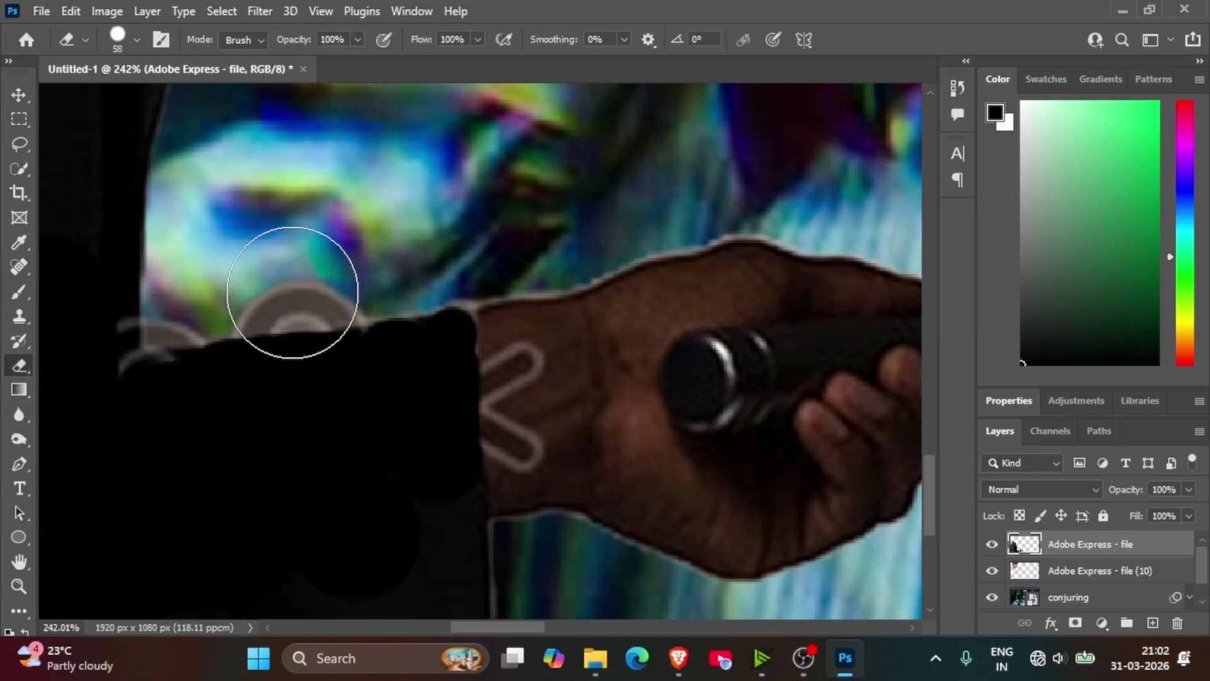
mouse_move(292, 298)
left_mouse_down()
mouse_move(271, 276)
mouse_move(298, 252)
mouse_move(237, 269)
mouse_move(156, 331)
mouse_move(107, 331)
mouse_move(107, 321)
mouse_move(173, 375)
left_mouse_up()
left_click(19, 292)
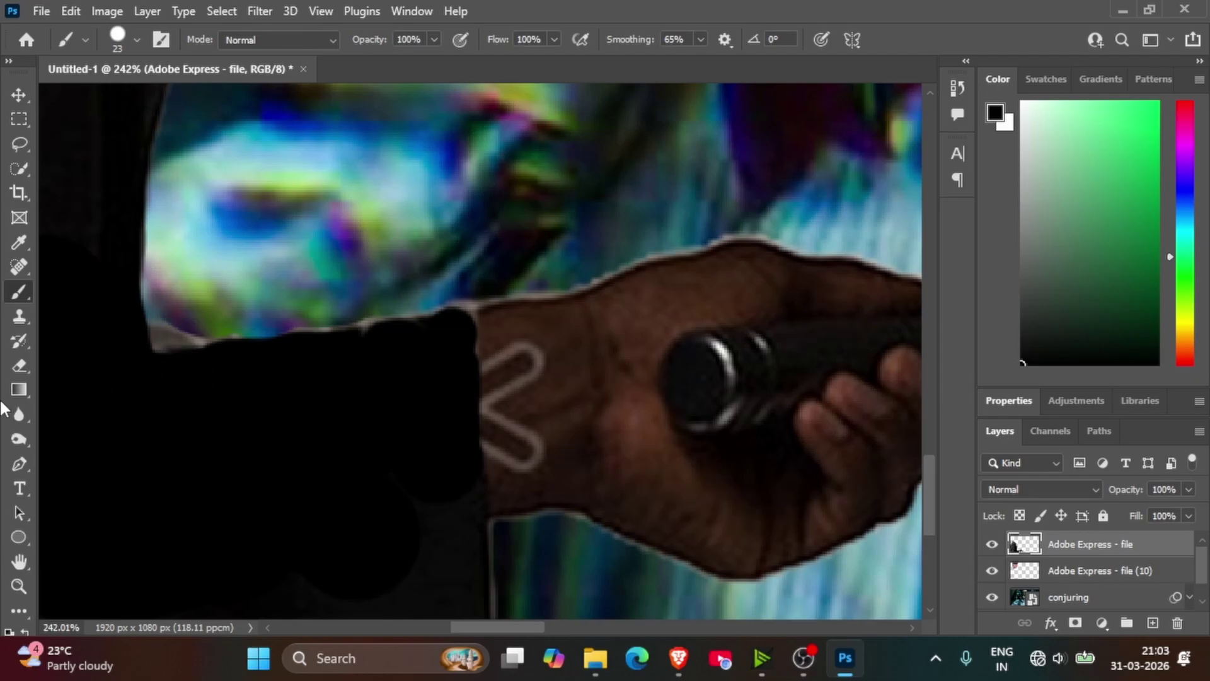
key("e")
left_click(137, 39)
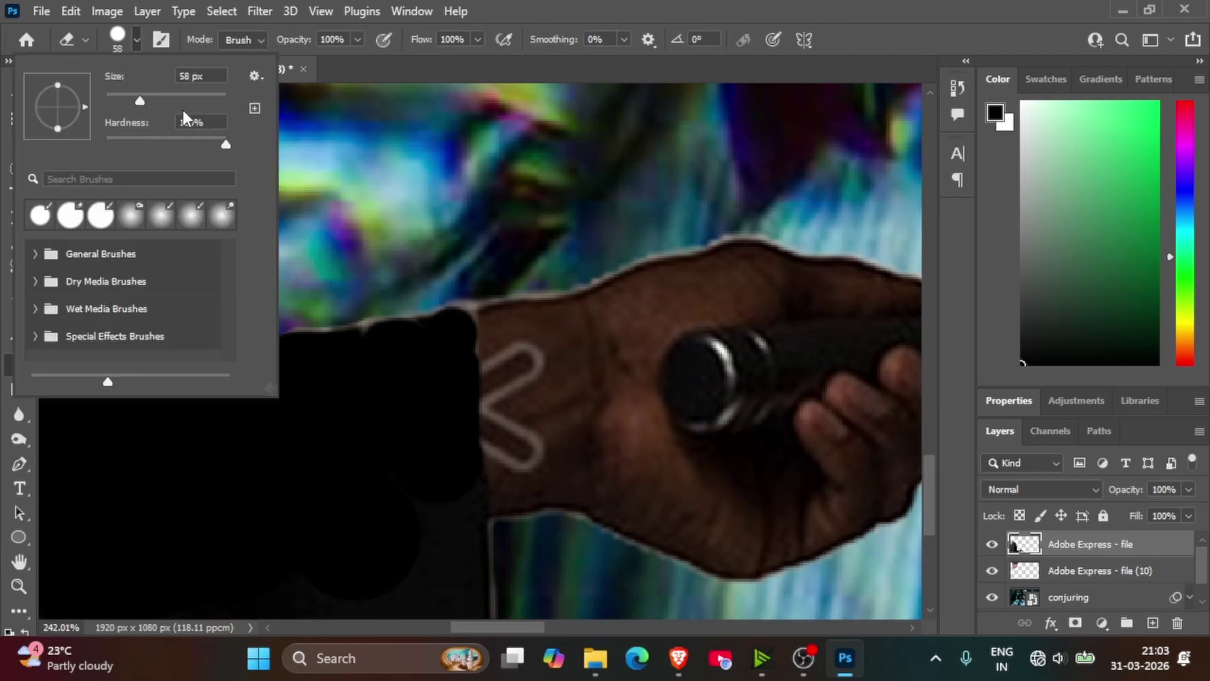
left_click_drag(120, 103, 117, 103)
left_click(137, 40)
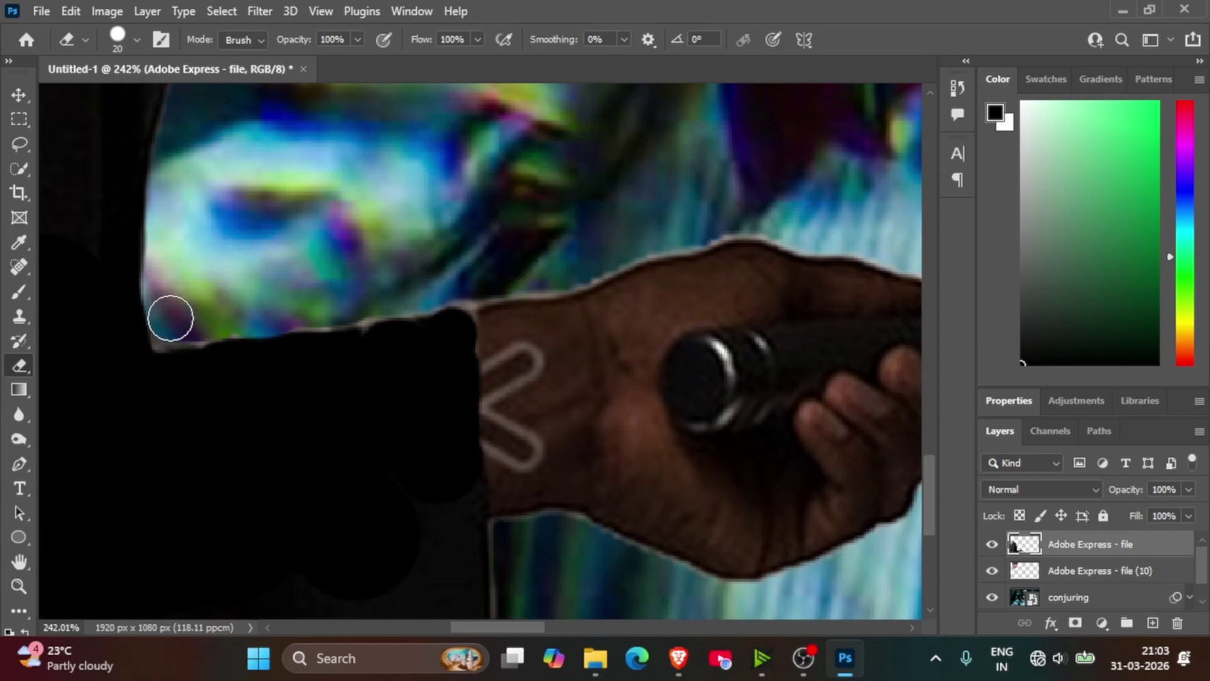
Darken the watermark's remaining "L" on the lower jacket with the Burn tool at a 97 px brush size.
left_click(18, 586)
mouse_move(224, 413)
left_mouse_down()
mouse_move(252, 430)
mouse_move(135, 338)
mouse_move(99, 390)
left_mouse_up()
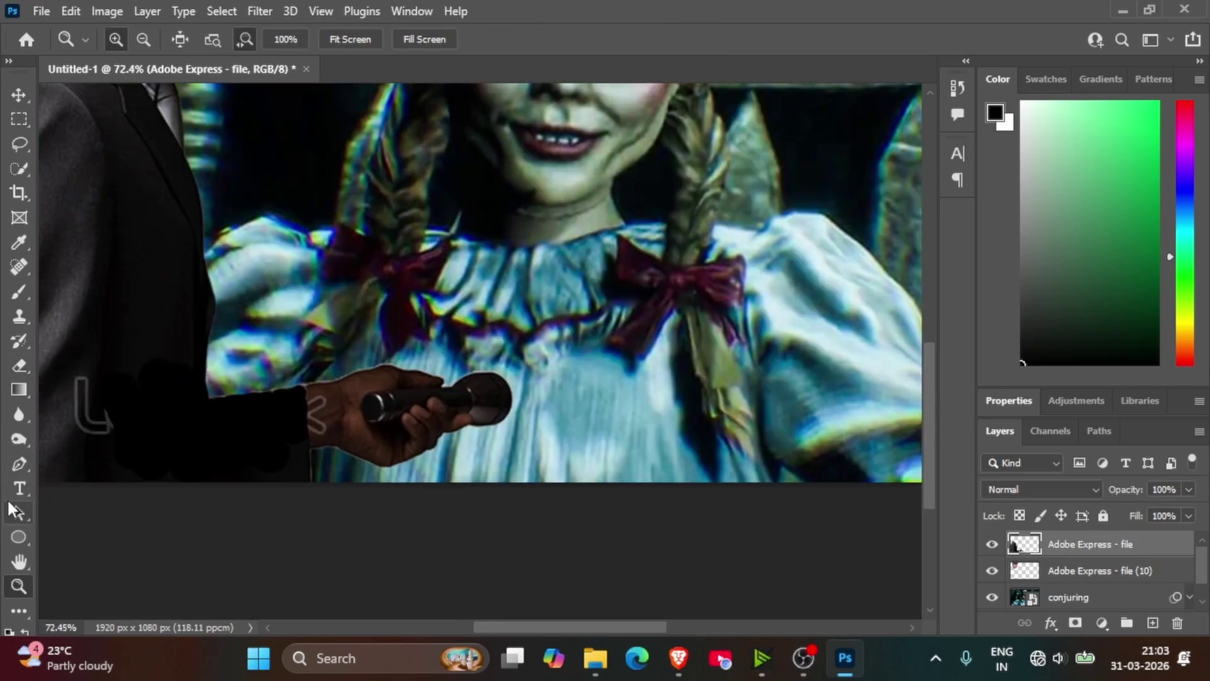
left_click(17, 440)
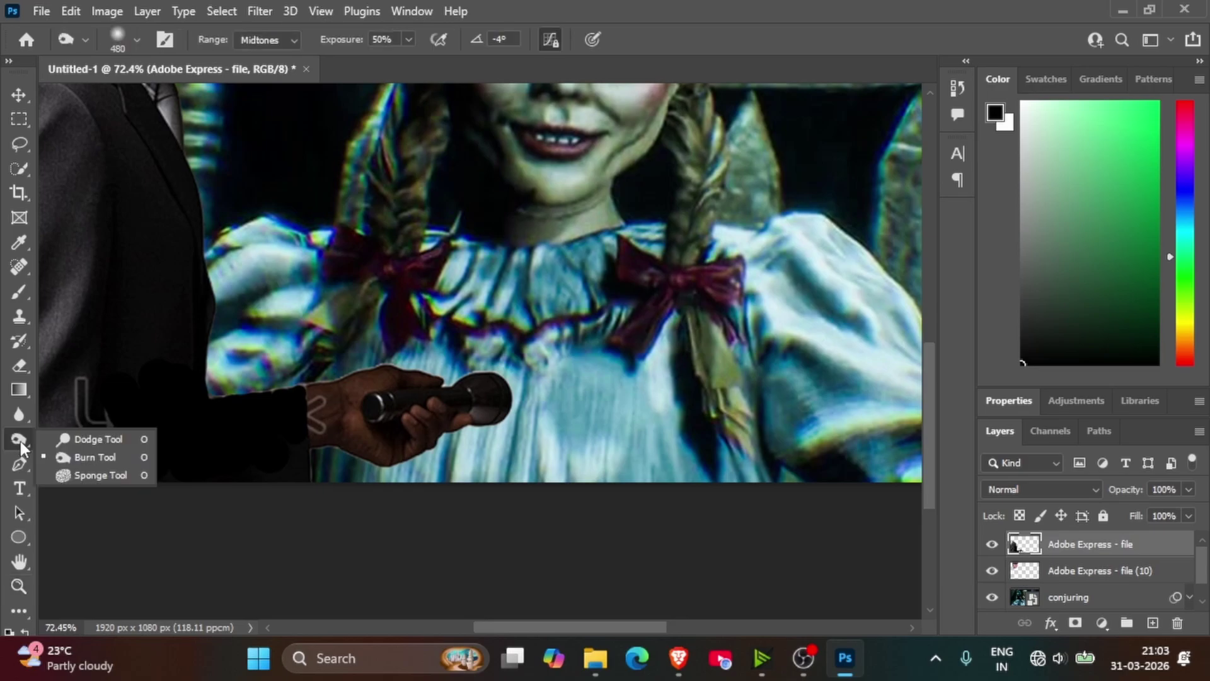
left_click(89, 459)
left_click(137, 40)
left_click_drag(213, 96, 156, 95)
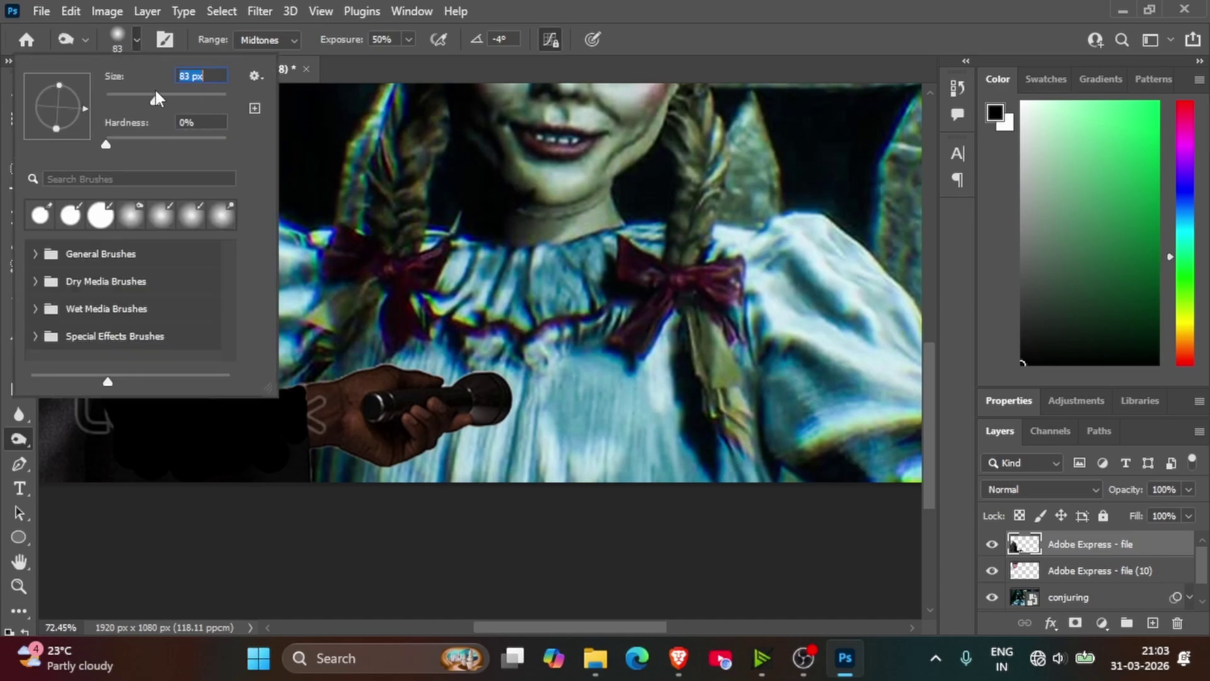
left_click(138, 41)
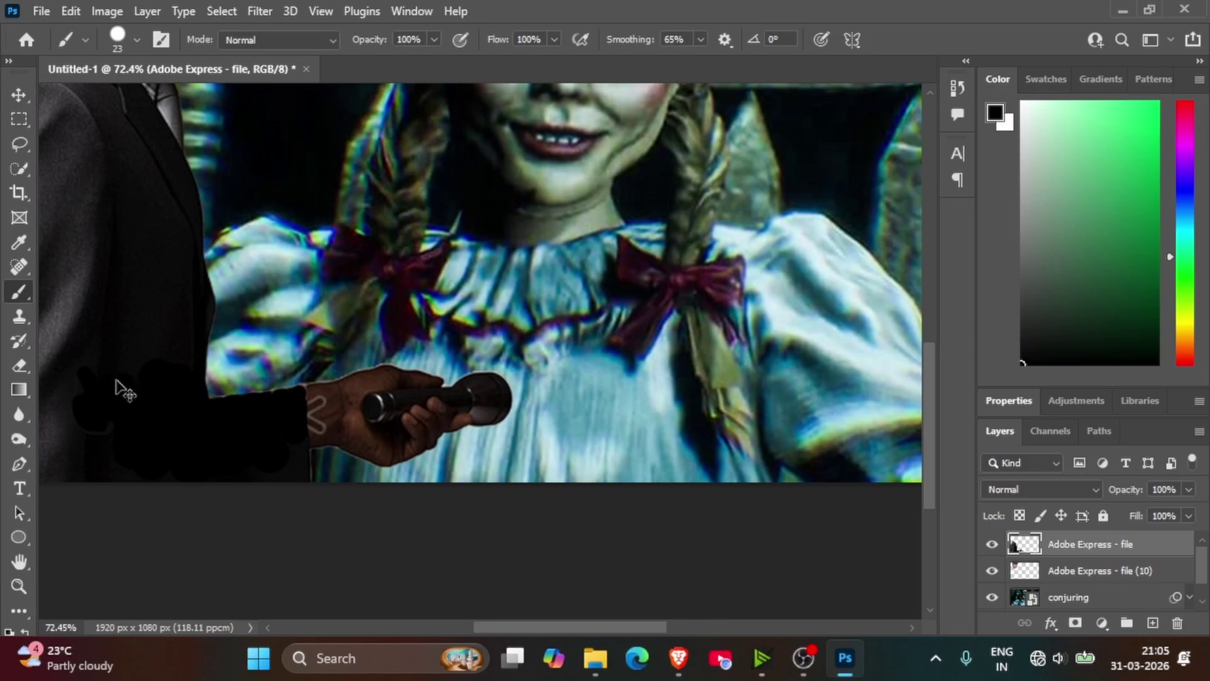
Undo the hard black brush stroke and paint over the "L" remains on the jacket with a 23 px brush at 0% hardness.
key("ctrl+z")
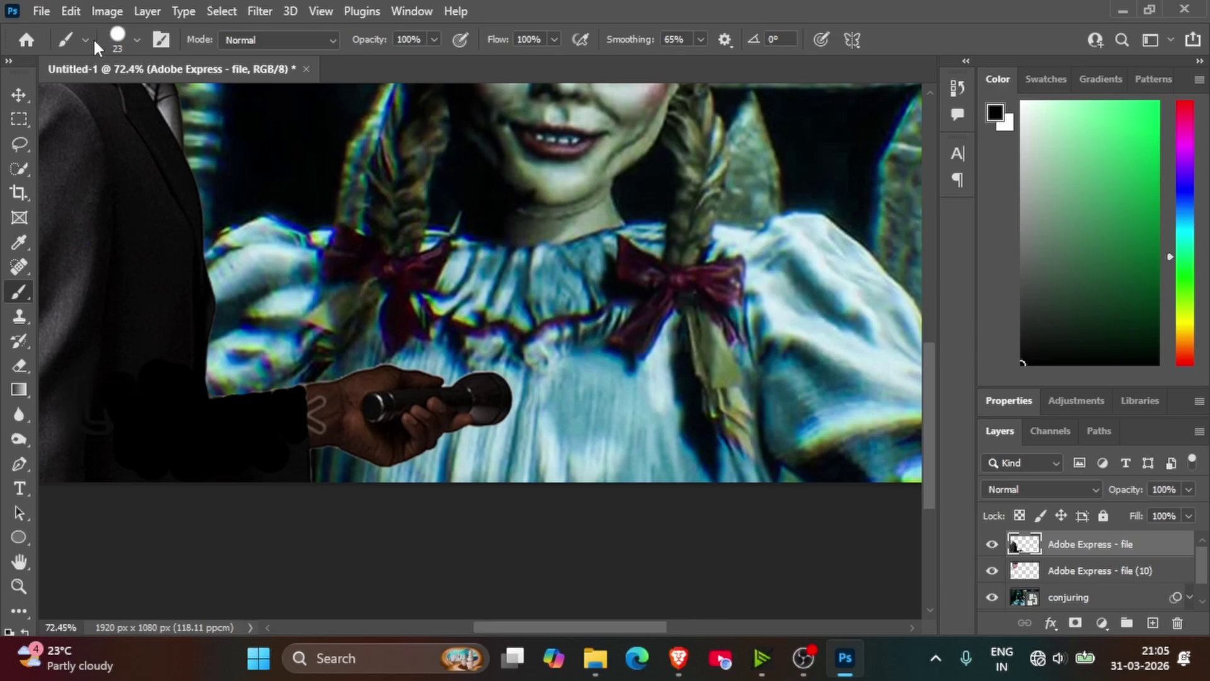
left_click(118, 37)
left_click_drag(168, 142, 32, 134)
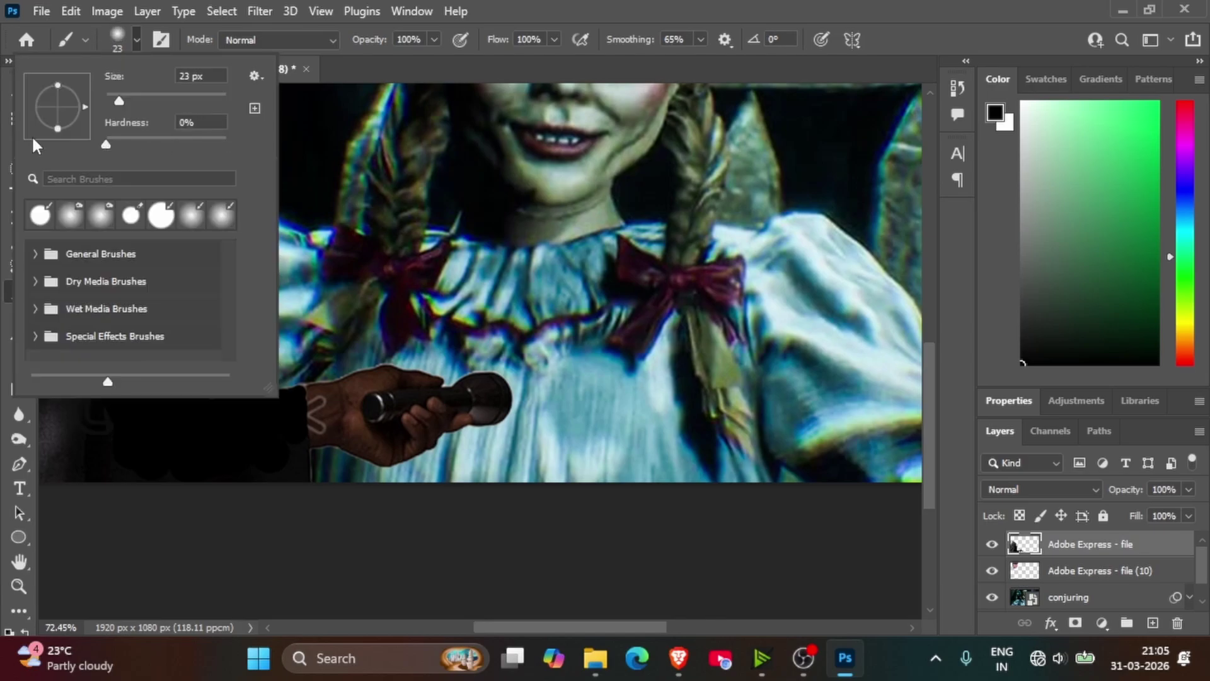
left_click(138, 40)
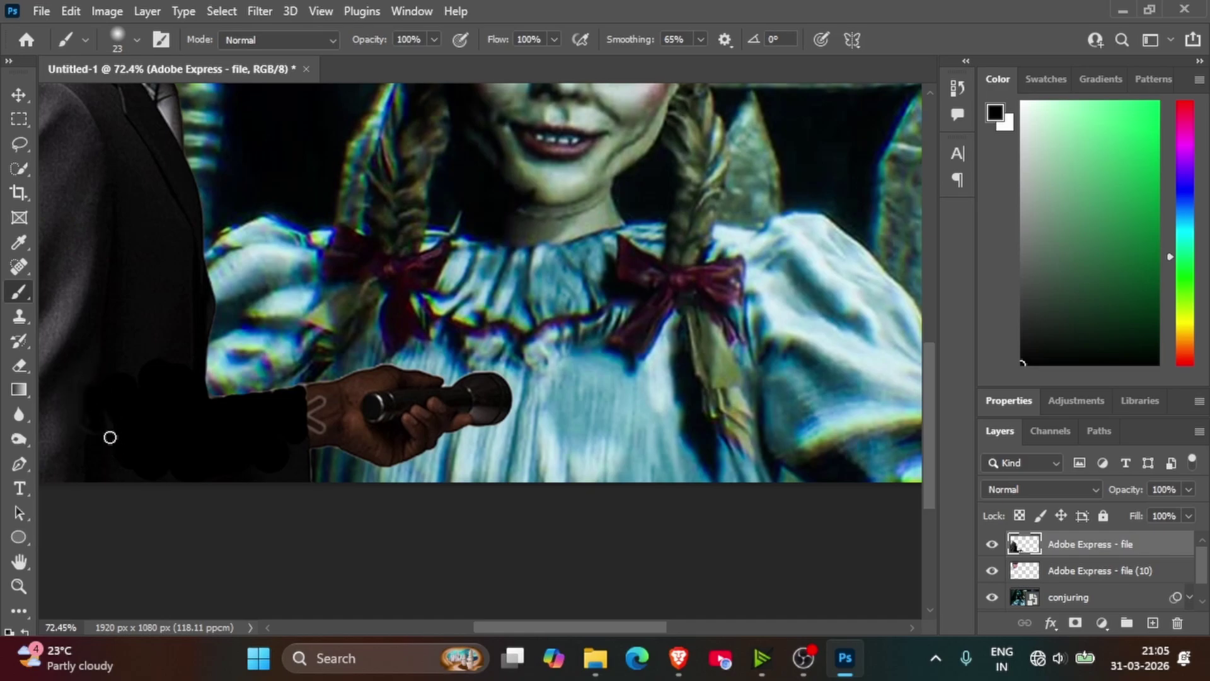
Merge the suited body layer down into the portrait layer "Adobe Express - file (10)".
key("z")
scroll(162, 344, "down", 5)
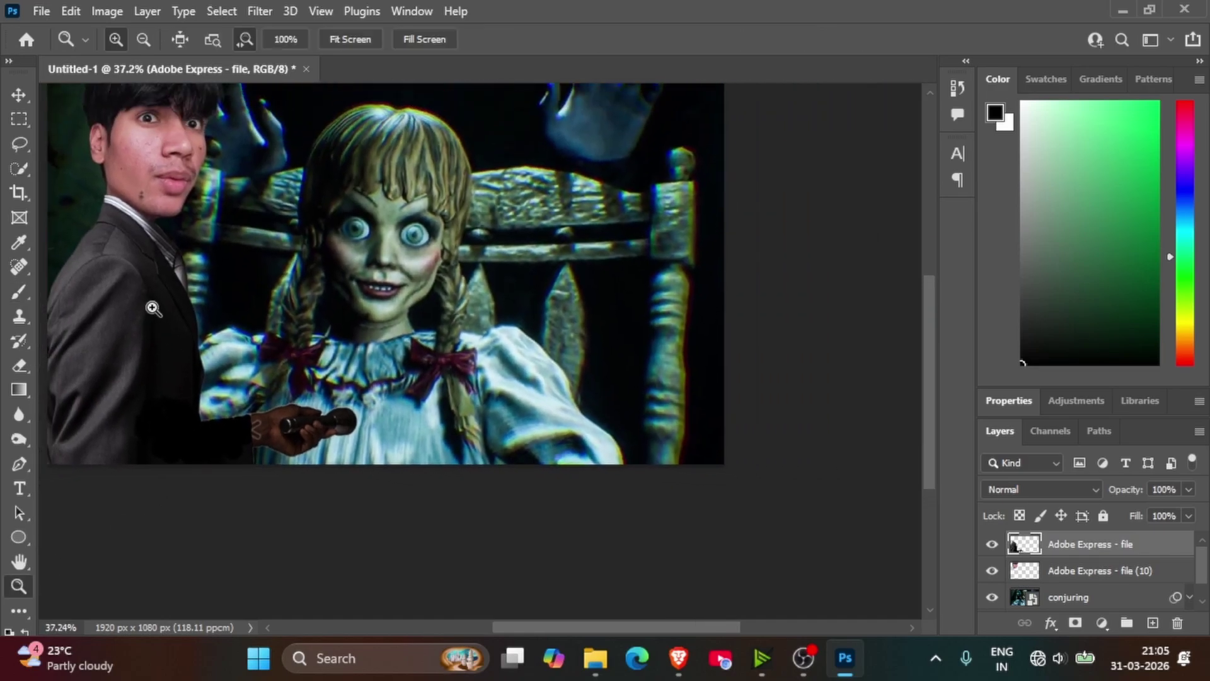
scroll(208, 265, "up", 2)
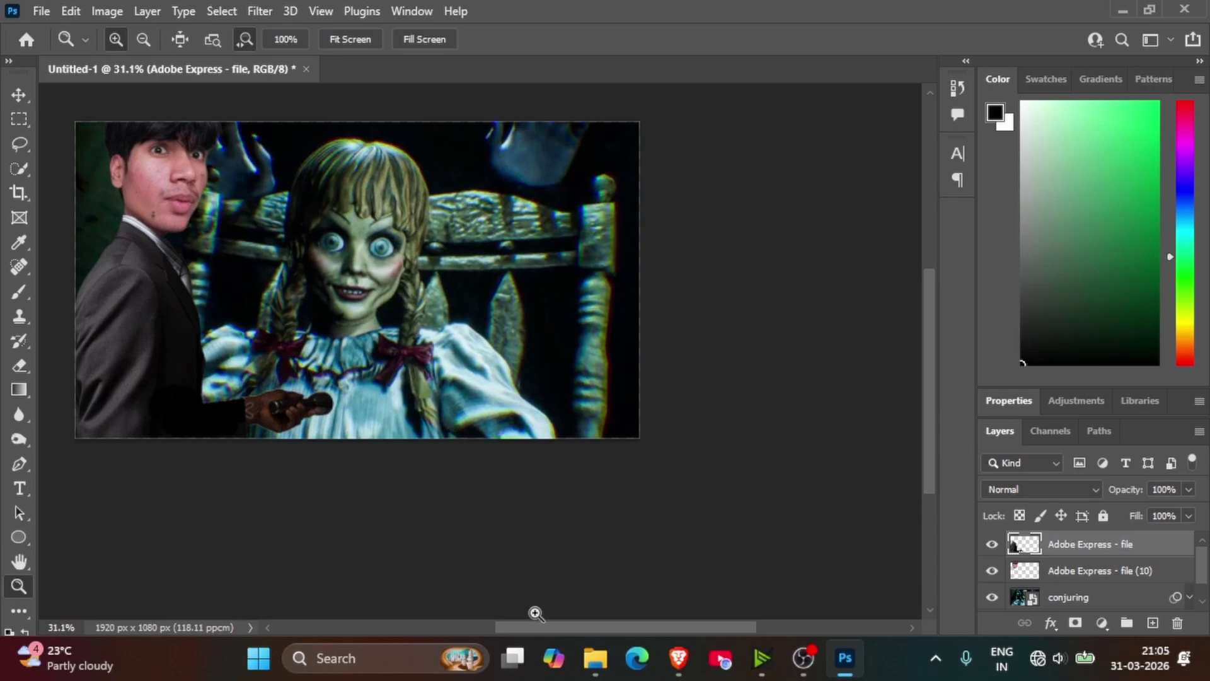
right_click(1100, 555)
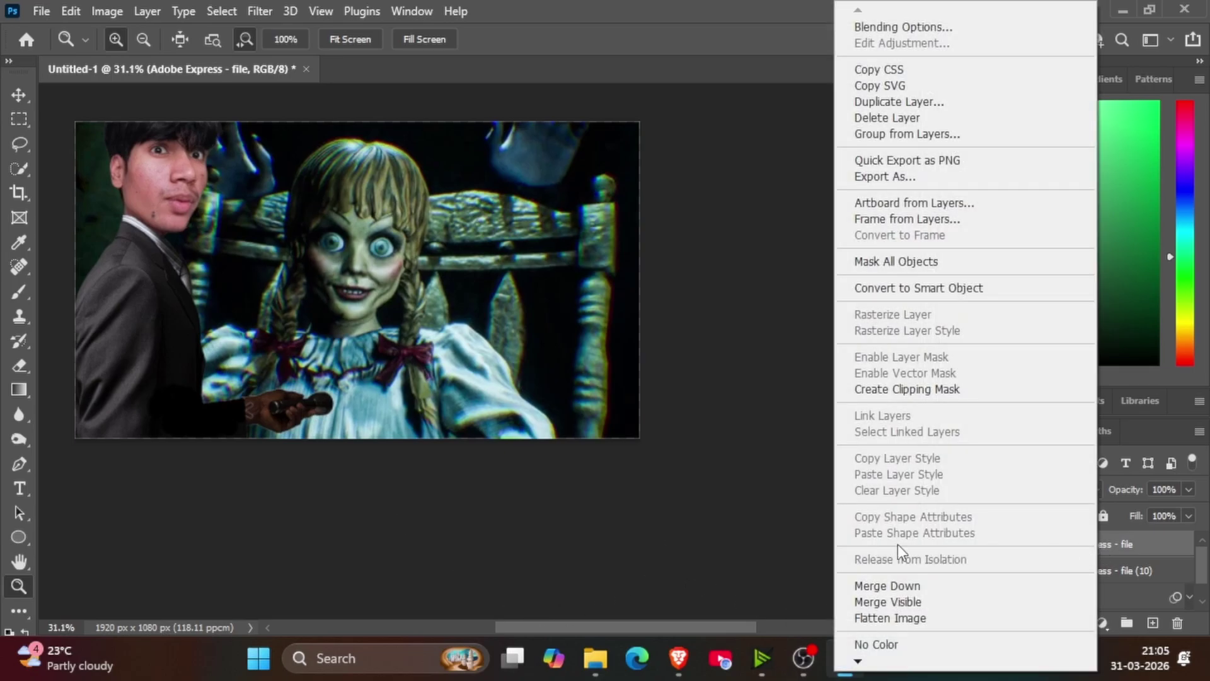
left_click(907, 584)
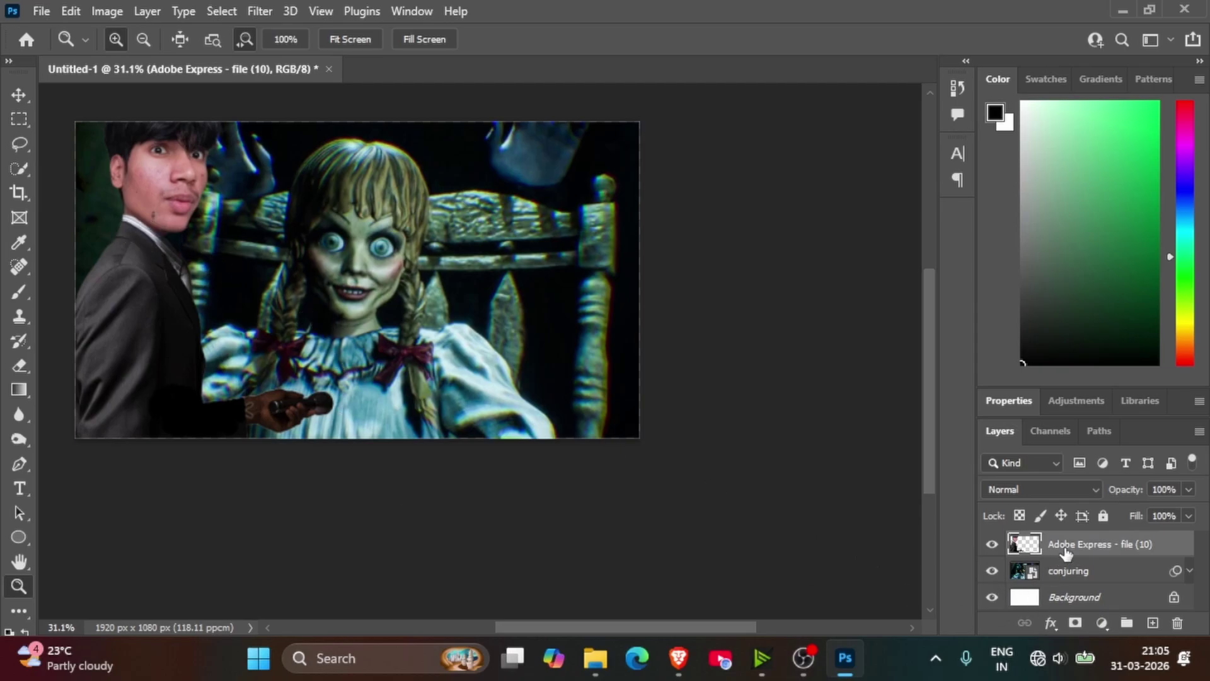
Apply the Camera Raw Filter to the merged figure with Temperature +3, Exposure +0.20, Texture +7 and Clarity +8.
left_click(260, 11)
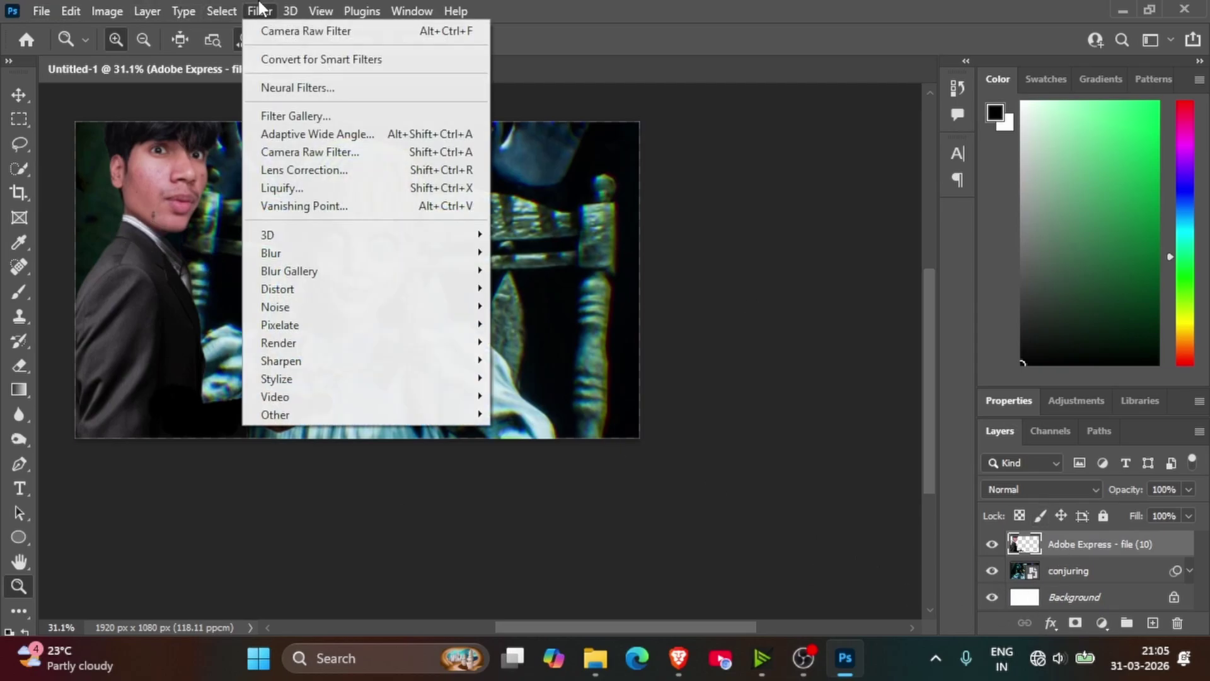
left_click(352, 155)
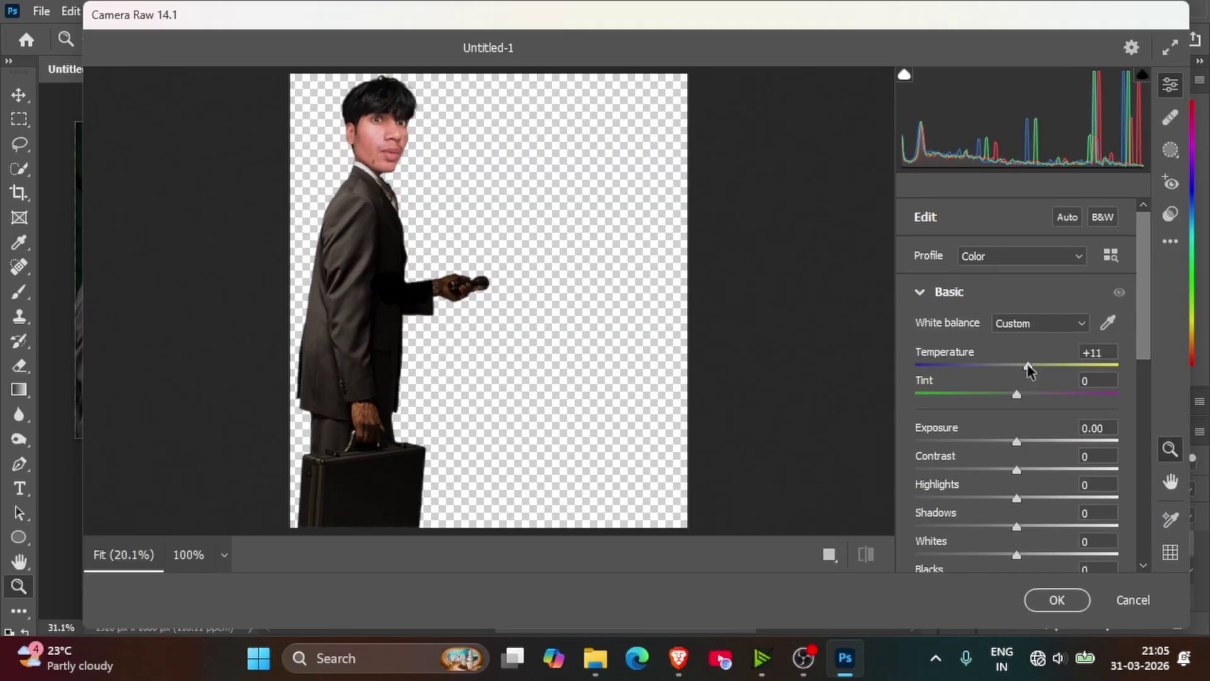
left_click_drag(1025, 367, 1018, 372)
left_click_drag(1017, 441, 1018, 444)
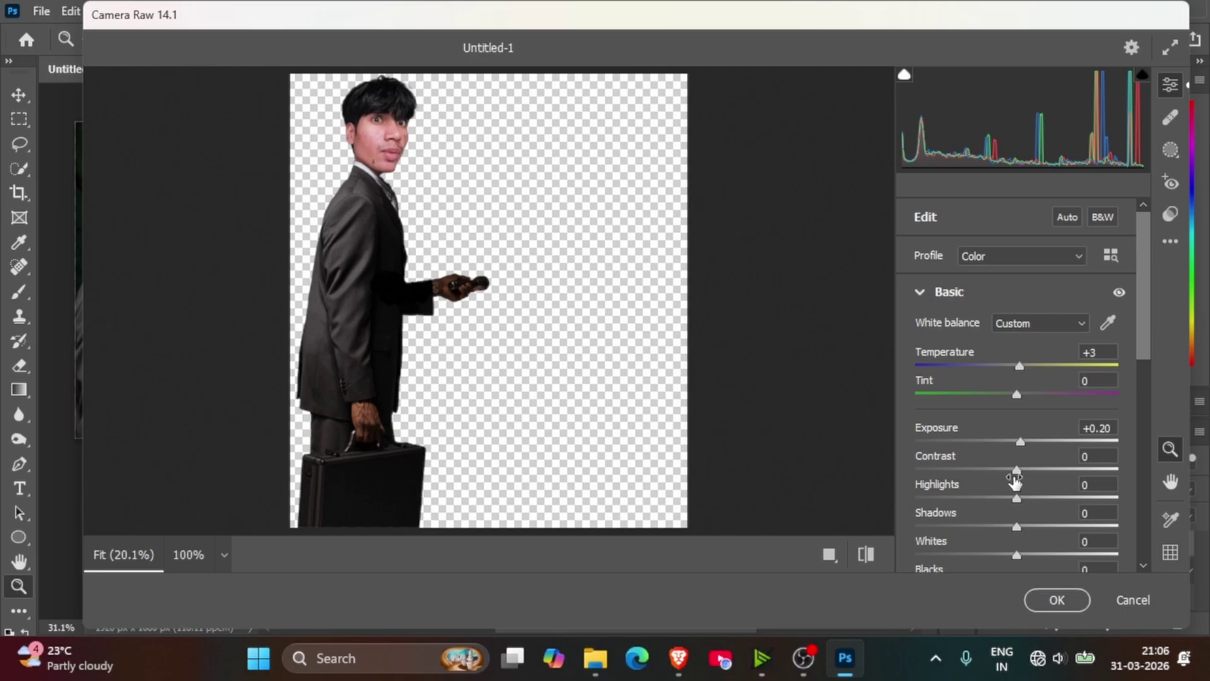
mouse_move(1019, 480)
left_mouse_down()
mouse_move(1024, 450)
mouse_move(1026, 479)
left_mouse_up()
scroll(1016, 479, "down", 3)
scroll(1009, 504, "down", 3)
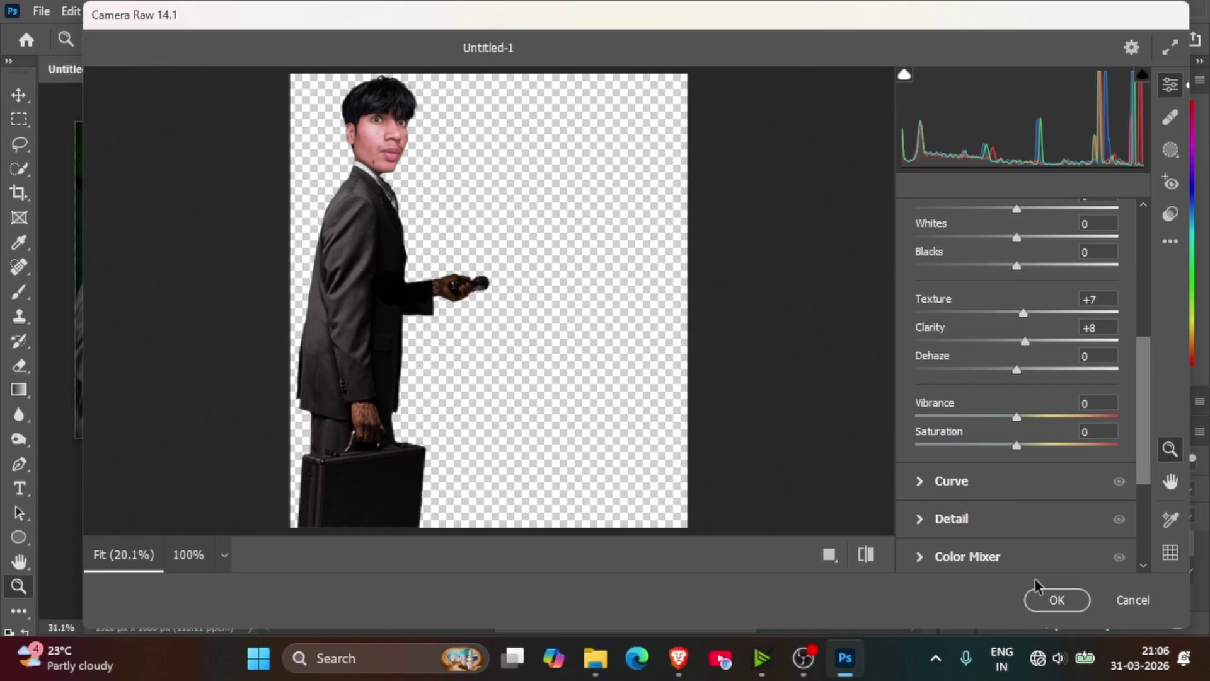
left_click(1057, 599)
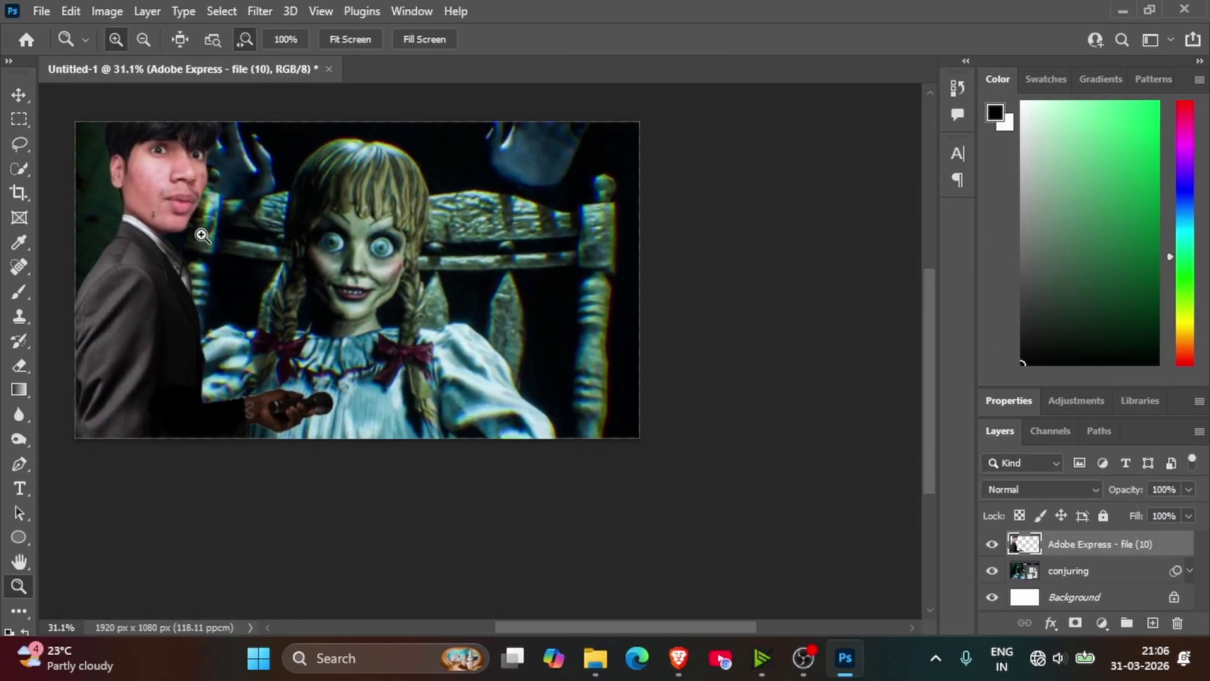
Remove the moles and blemishes from the chin, cheek and nose area with the 13 px Spot Healing Brush.
mouse_move(190, 211)
left_mouse_down()
mouse_move(289, 289)
mouse_move(203, 225)
left_mouse_up()
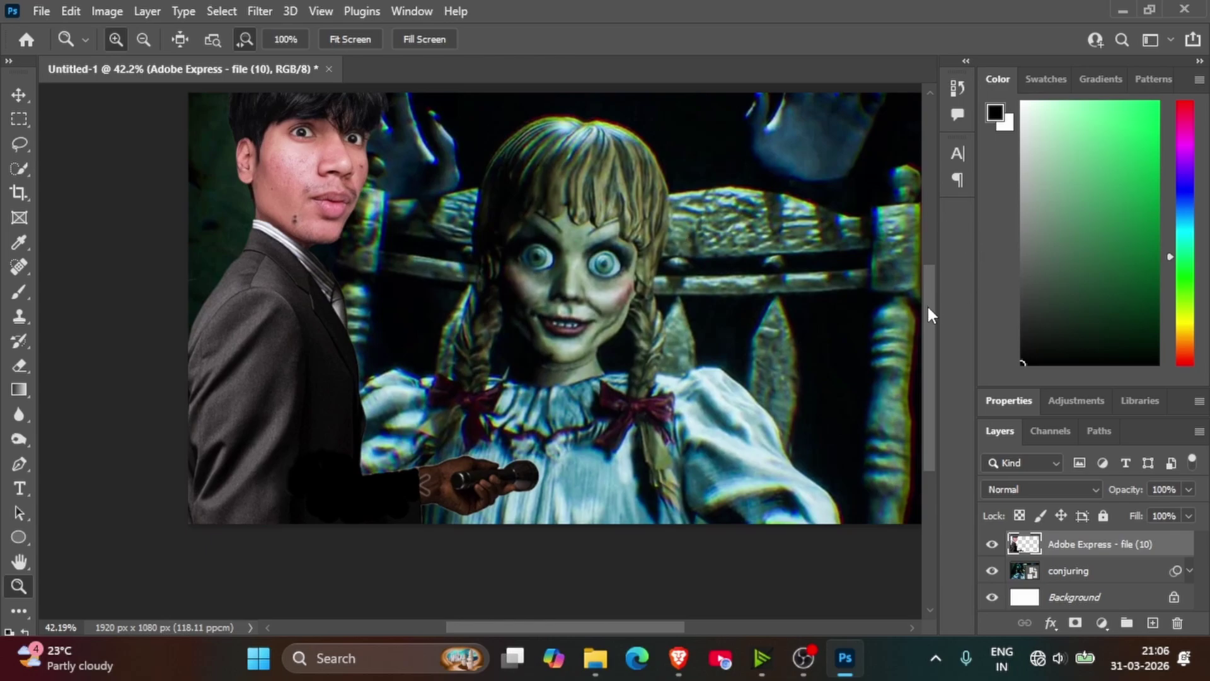
mouse_move(927, 305)
left_mouse_down()
mouse_move(939, 267)
mouse_move(938, 290)
left_mouse_up()
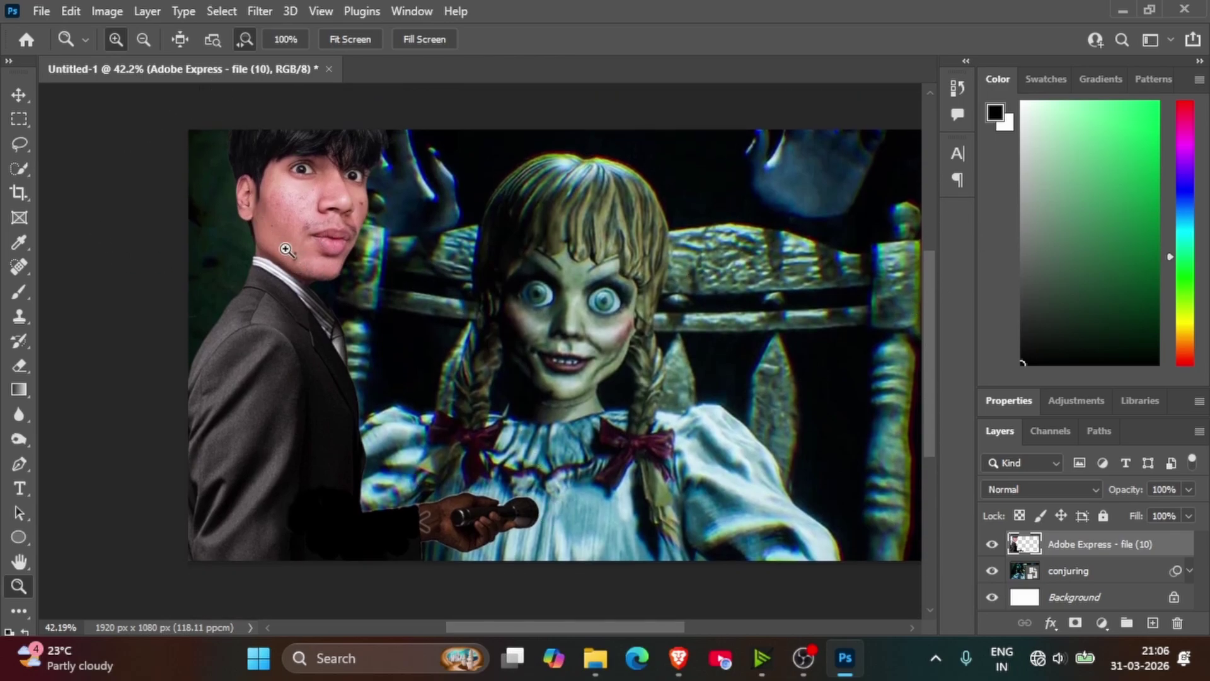
left_click_drag(294, 255, 364, 372)
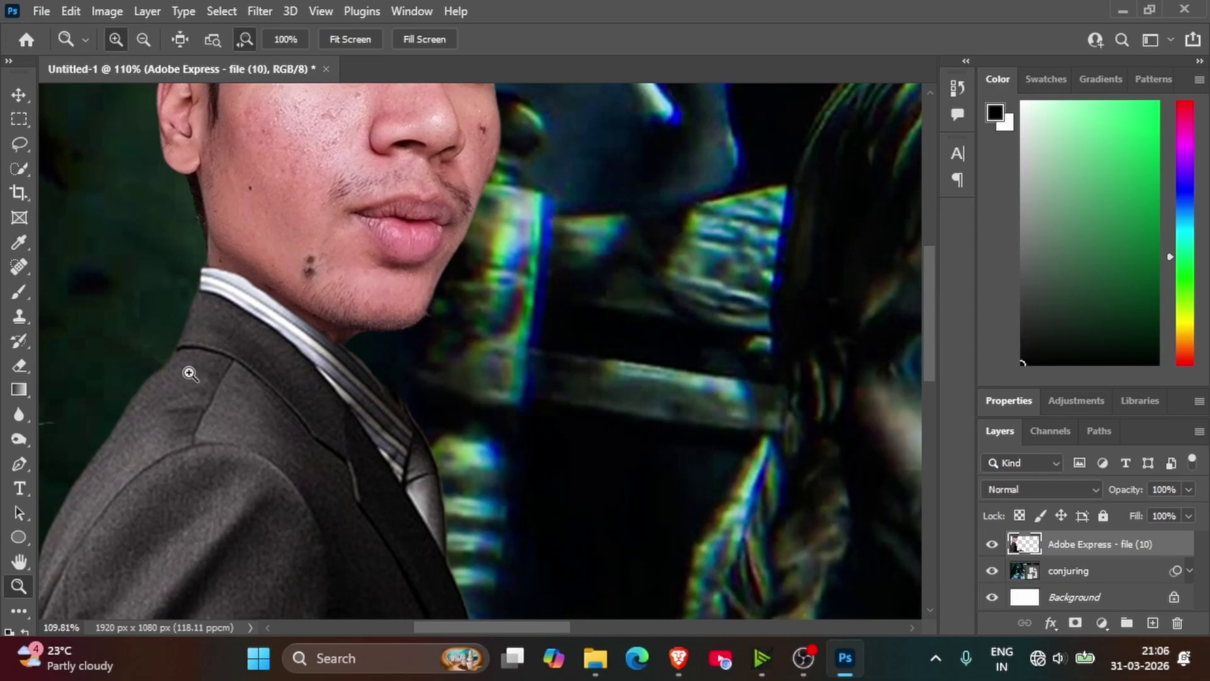
left_click(20, 437)
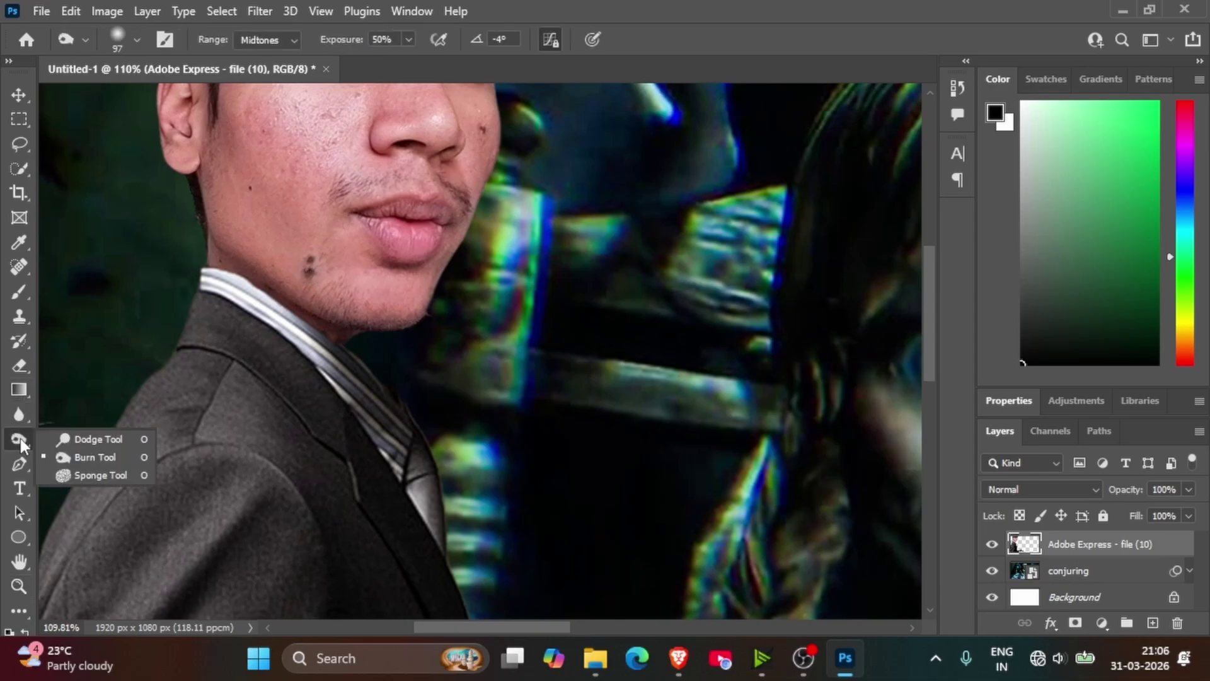
left_click(96, 456)
left_click(19, 266)
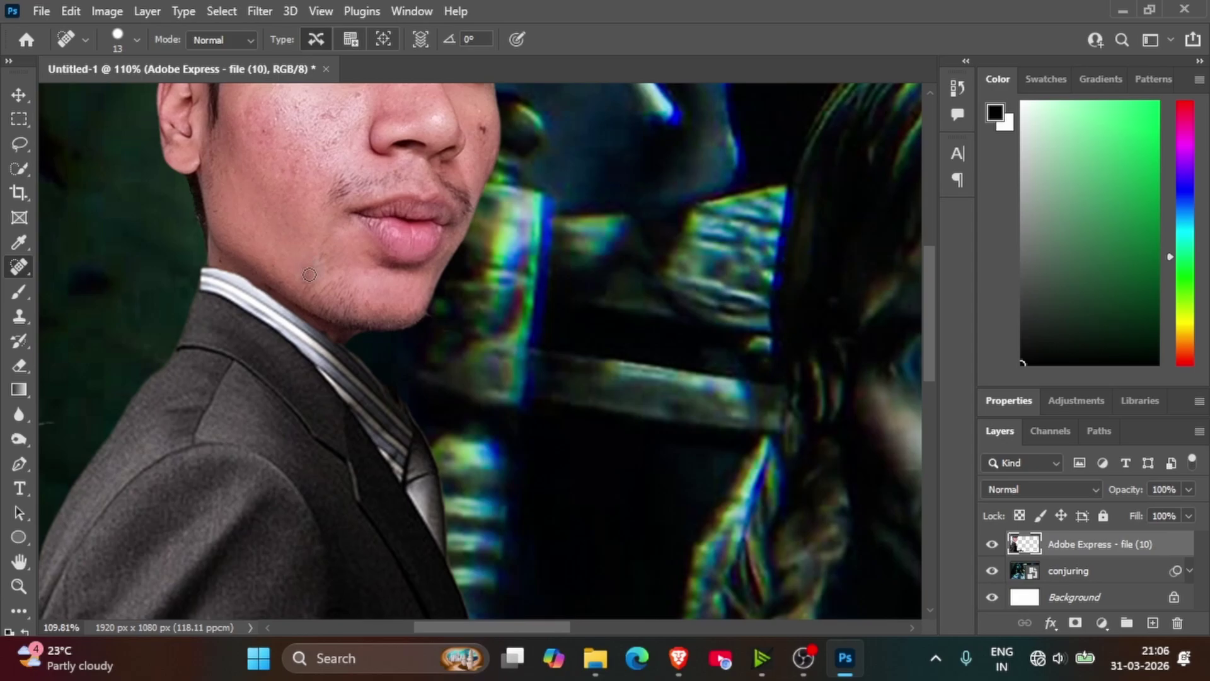
left_click(285, 104)
left_click_drag(291, 128, 263, 118)
scroll(277, 333, "up", 3)
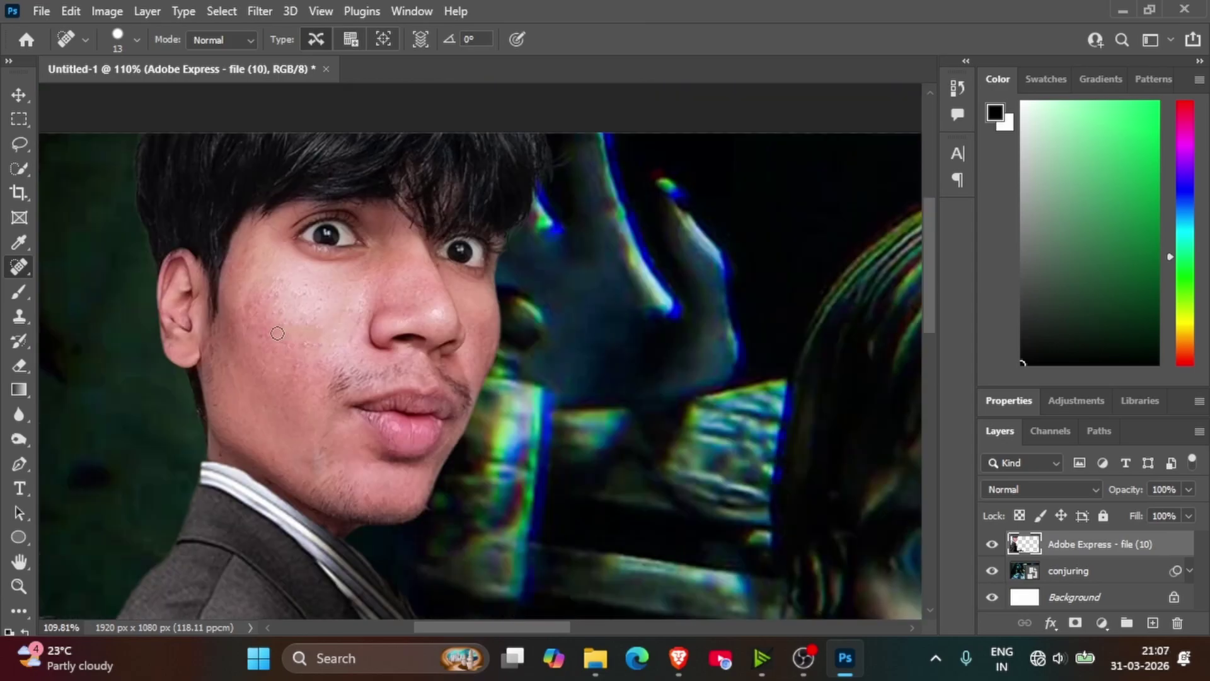
Lighten the cheek, nose and mouth area of the face with the Dodge tool at 99 px and 50% exposure.
left_click(25, 432)
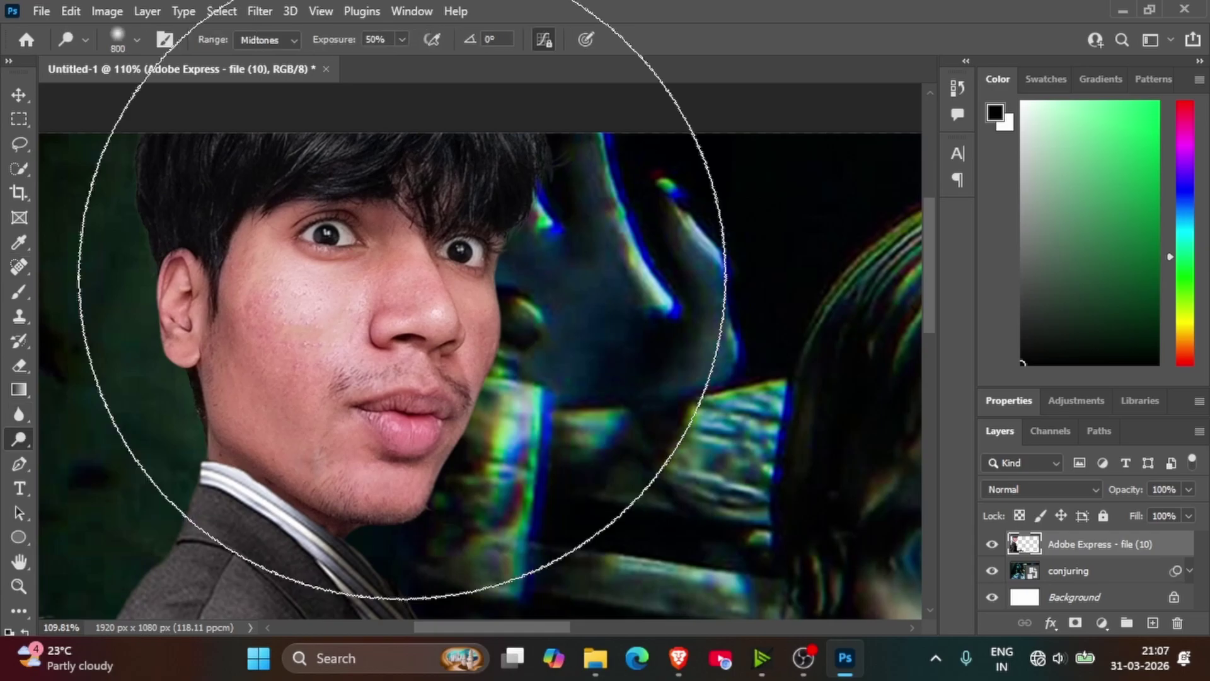
left_click(131, 39)
mouse_move(152, 94)
left_mouse_down()
mouse_move(179, 100)
mouse_move(153, 101)
left_mouse_up()
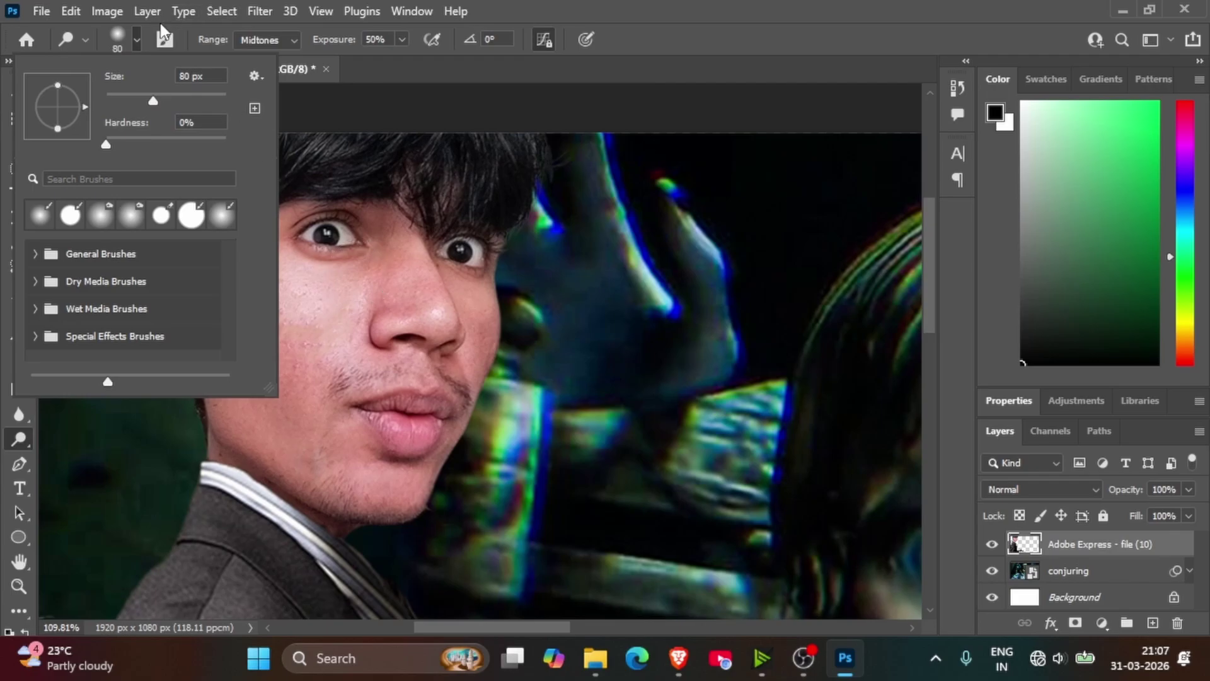
left_click(164, 92)
left_click(139, 40)
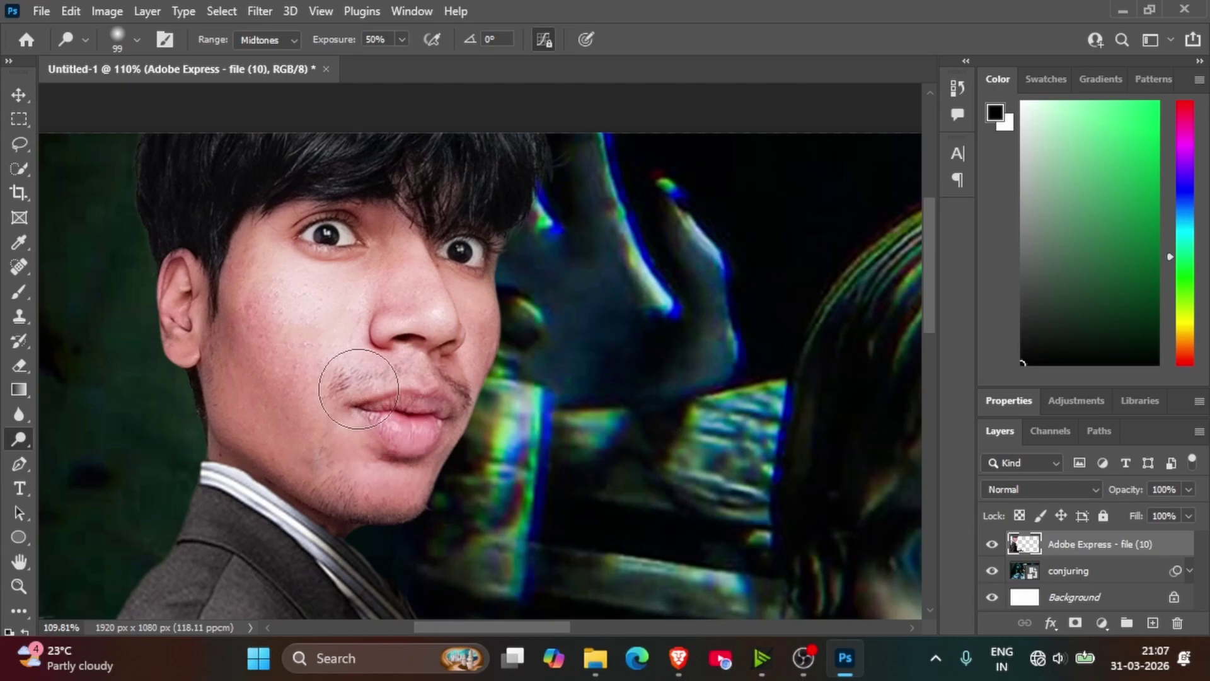
mouse_move(359, 389)
left_mouse_down()
mouse_move(373, 443)
mouse_move(414, 413)
mouse_move(434, 358)
mouse_move(396, 473)
mouse_move(363, 454)
mouse_move(352, 386)
mouse_move(446, 363)
mouse_move(456, 340)
mouse_move(453, 372)
mouse_move(437, 408)
mouse_move(376, 333)
mouse_move(421, 251)
mouse_move(419, 216)
mouse_move(282, 335)
mouse_move(263, 218)
mouse_move(319, 433)
left_mouse_up()
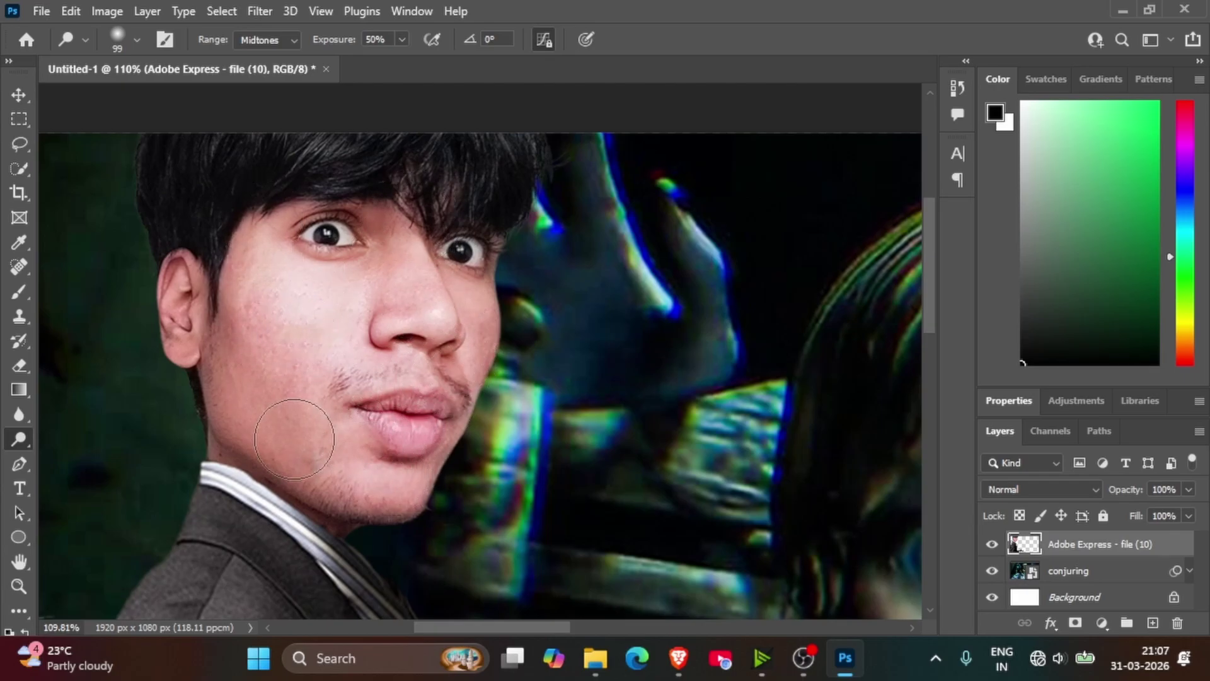
Darken the ear, jawline and outer edges of the face with the 97 px Burn tool.
right_click(18, 439)
left_click(69, 452)
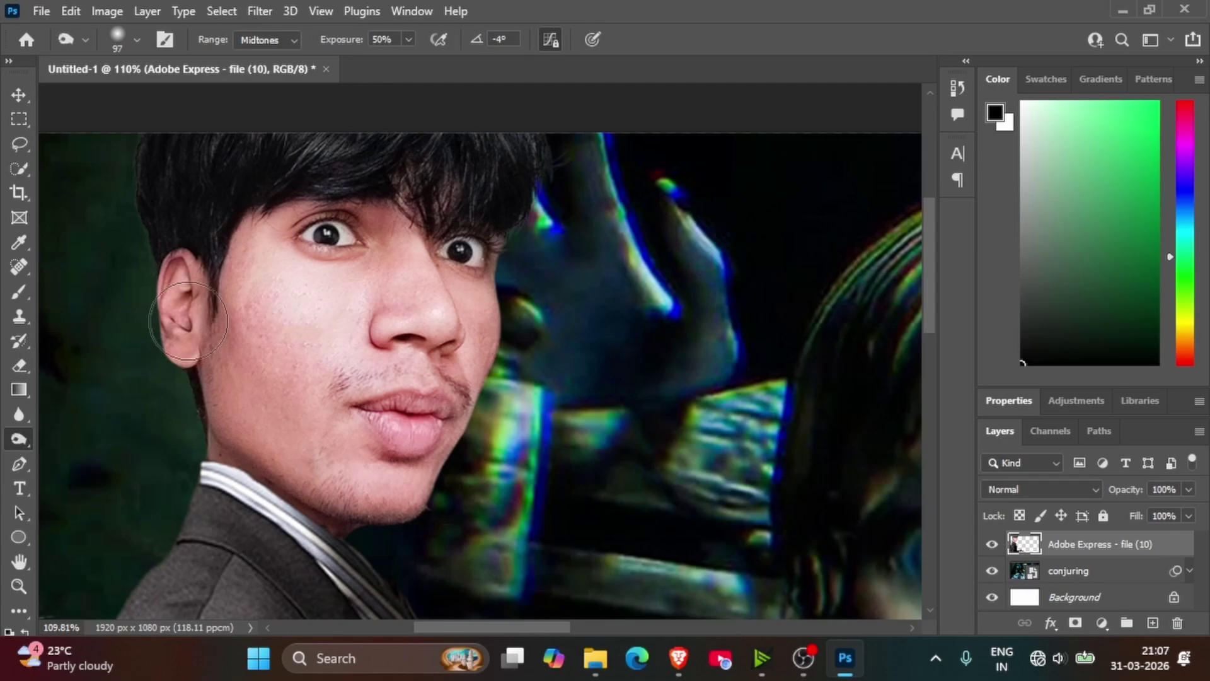
mouse_move(187, 321)
left_mouse_down()
mouse_move(221, 267)
mouse_move(211, 252)
mouse_move(208, 345)
mouse_move(190, 268)
mouse_move(234, 335)
mouse_move(203, 247)
mouse_move(207, 367)
mouse_move(281, 449)
mouse_move(349, 490)
mouse_move(234, 381)
mouse_move(283, 438)
mouse_move(344, 479)
mouse_move(400, 493)
mouse_move(322, 503)
mouse_move(246, 448)
mouse_move(273, 512)
mouse_move(242, 438)
mouse_move(376, 593)
mouse_move(299, 451)
mouse_move(327, 496)
mouse_move(380, 500)
mouse_move(239, 439)
mouse_move(319, 481)
left_mouse_up()
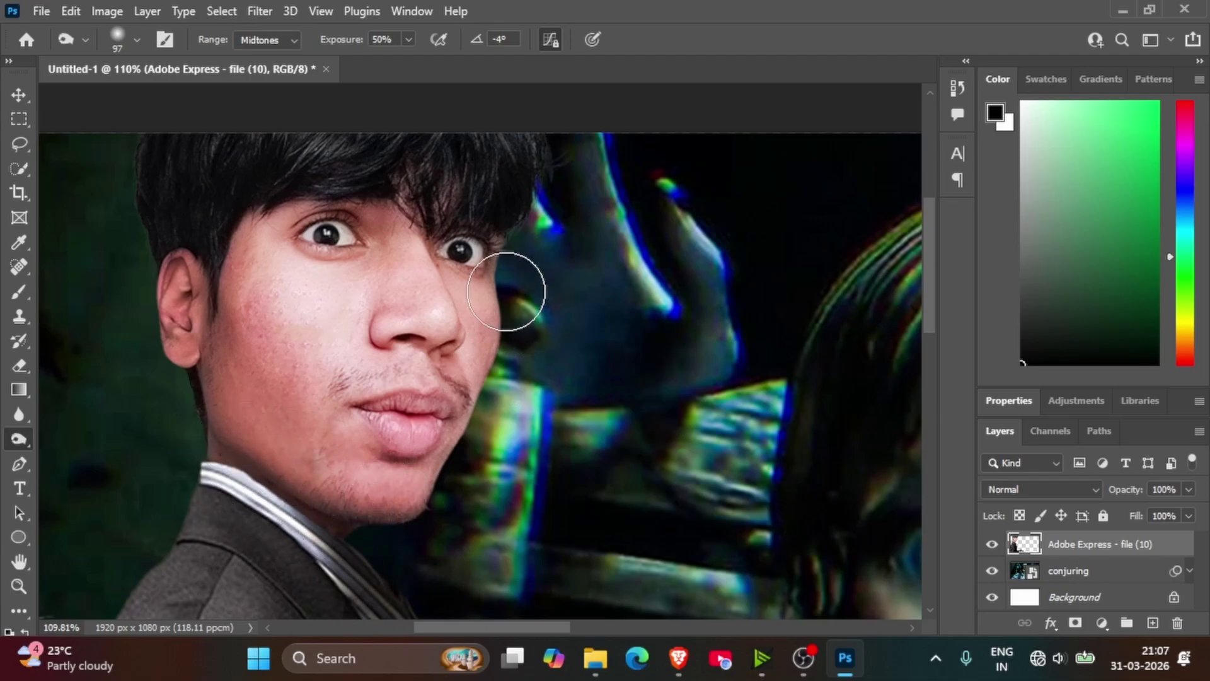
Deepen the shadows across the suit jacket's shoulder, sleeve and front with the 97 px Burn tool.
scroll(506, 291, "up", 3)
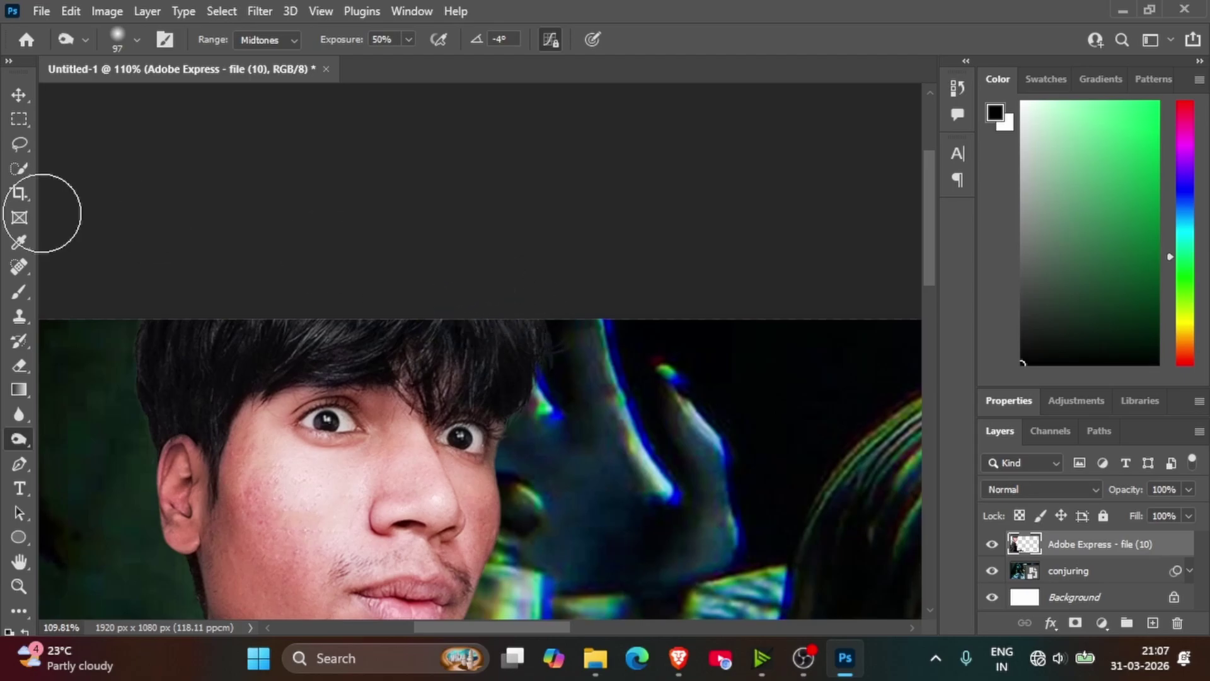
scroll(178, 297, "down", 5)
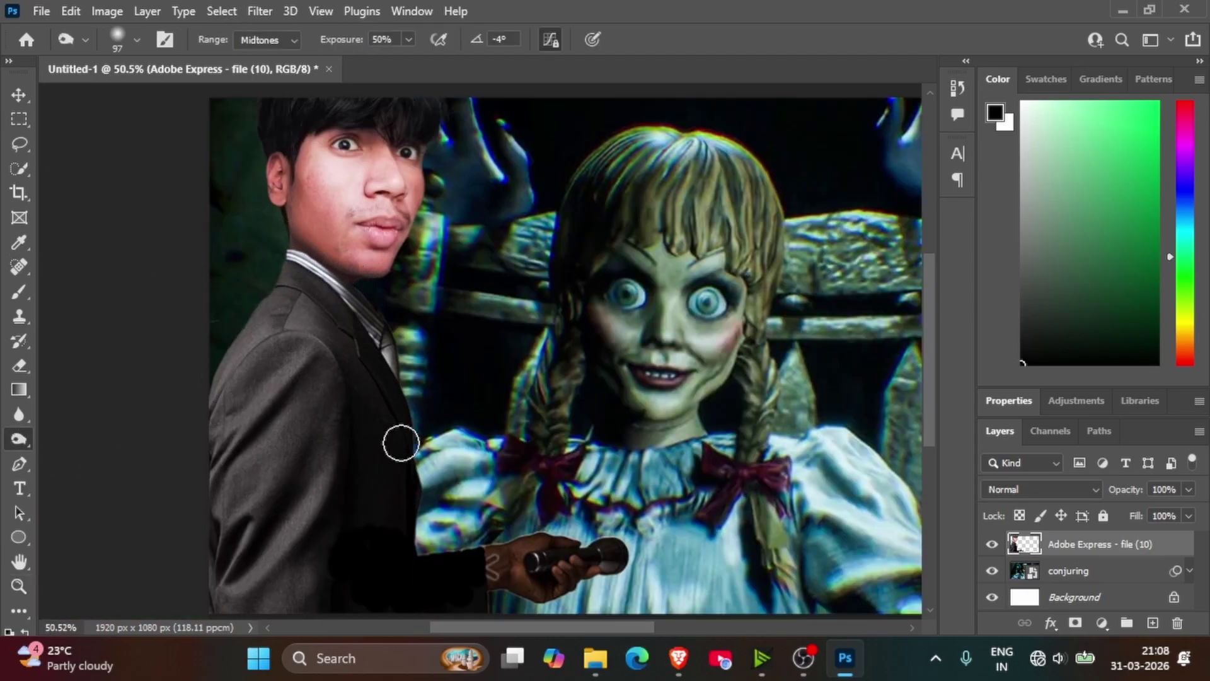
mouse_move(226, 426)
left_mouse_down()
mouse_move(281, 301)
mouse_move(208, 358)
mouse_move(264, 313)
mouse_move(276, 323)
mouse_move(218, 389)
mouse_move(300, 408)
mouse_move(327, 390)
mouse_move(332, 354)
mouse_move(306, 593)
mouse_move(367, 472)
left_mouse_up()
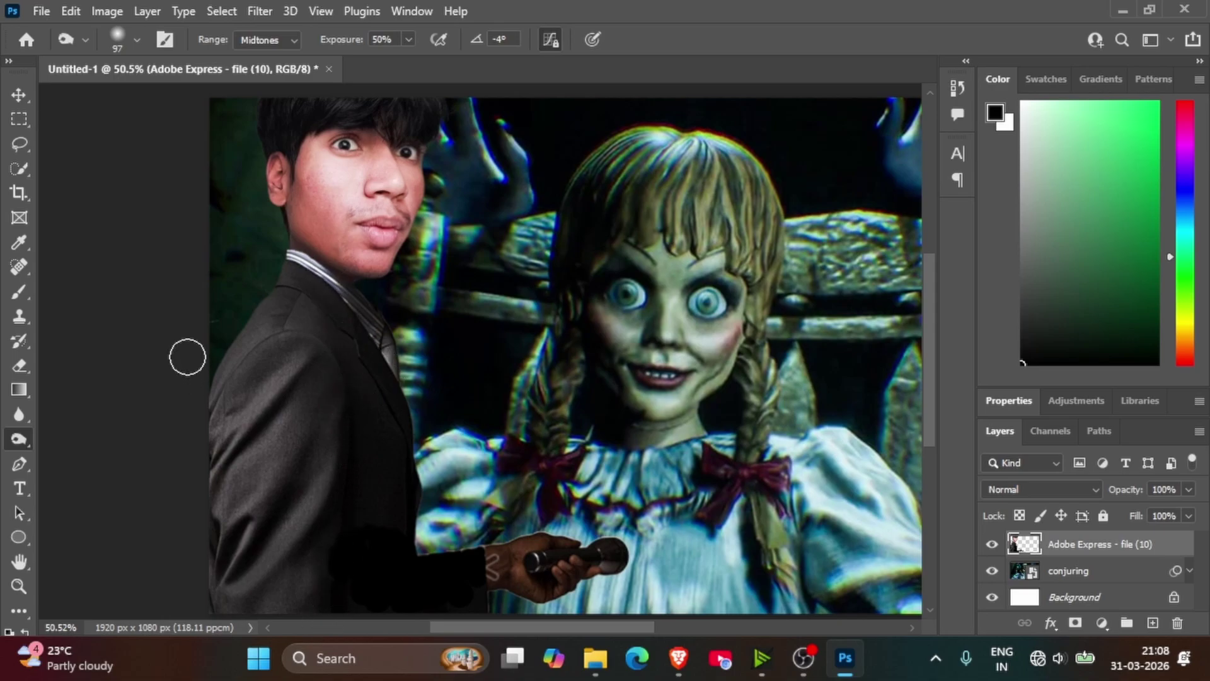
Open the reference image horror game thumbnail.jpg from the thumbnail 2 folder, examine its background glow, and close it.
scroll(714, 432, "right", 3)
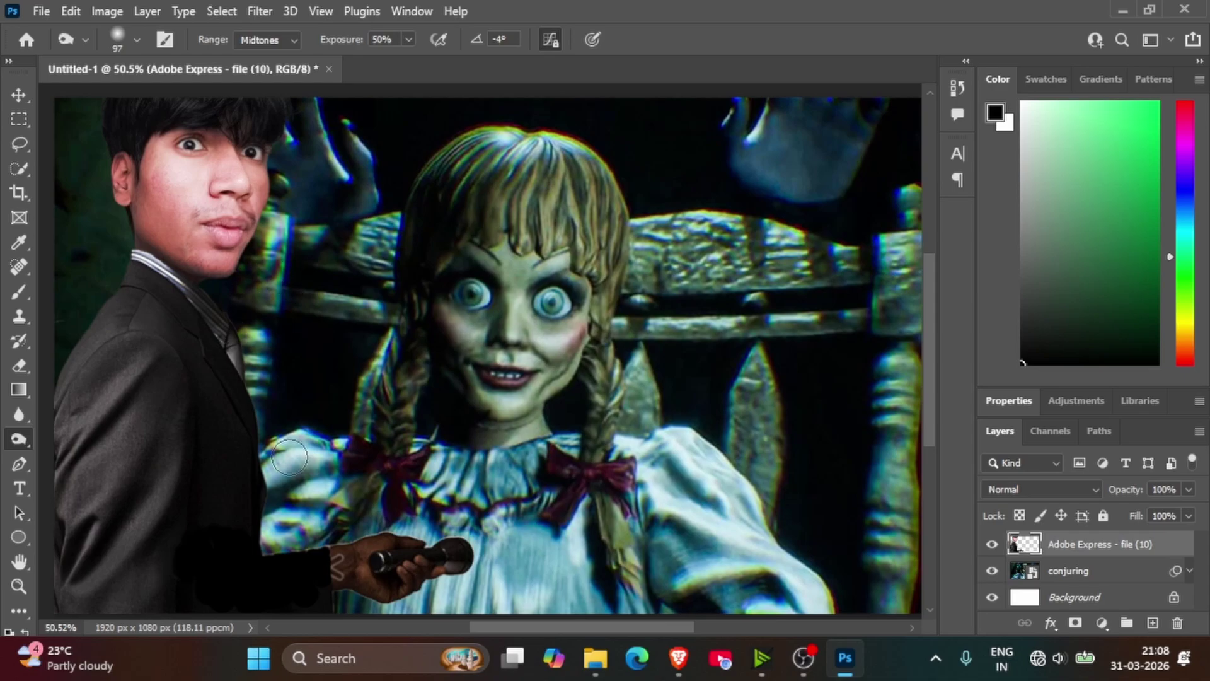
left_click(595, 658)
scroll(376, 467, "down", 2)
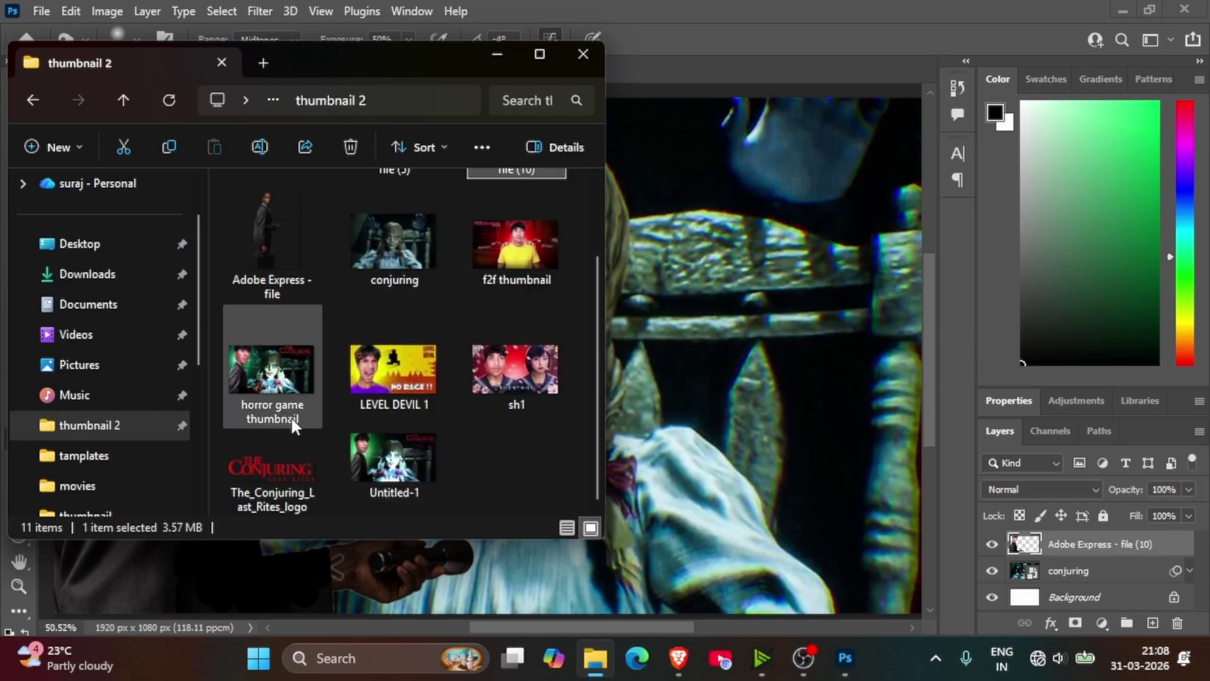
double_click(290, 384)
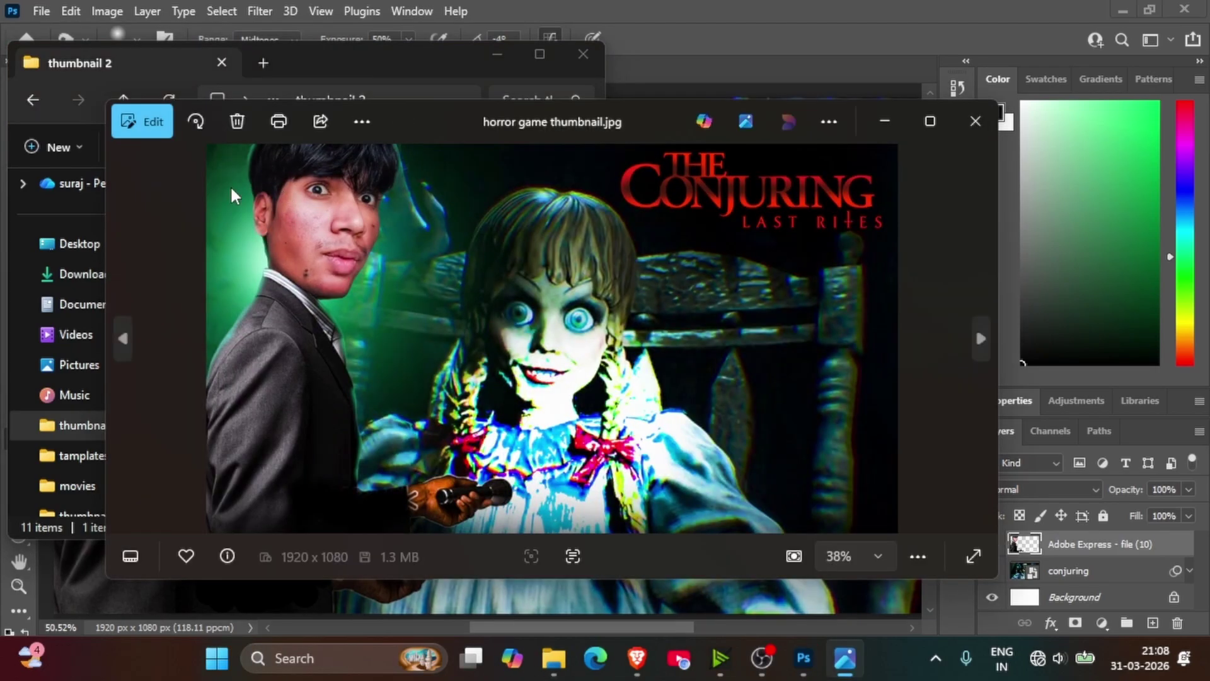
left_click(975, 121)
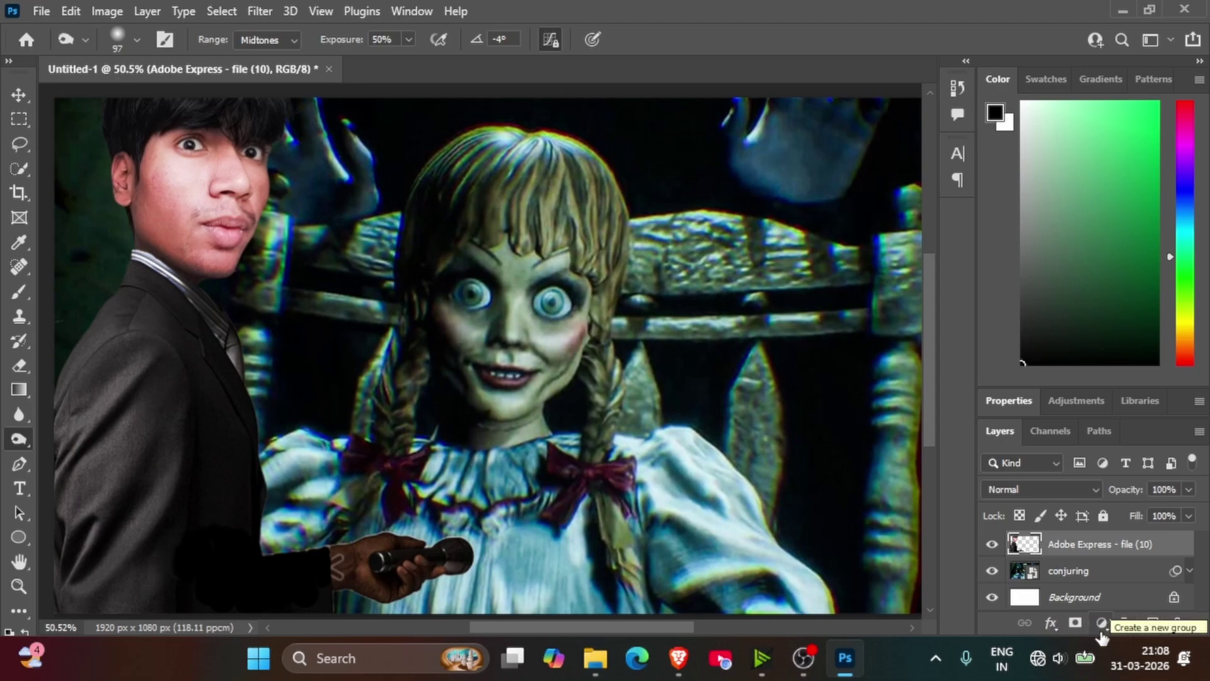
Add a bright green (#24ff00) Solid Color fill layer and place it directly beneath the suited figure's layer.
left_click(1102, 623)
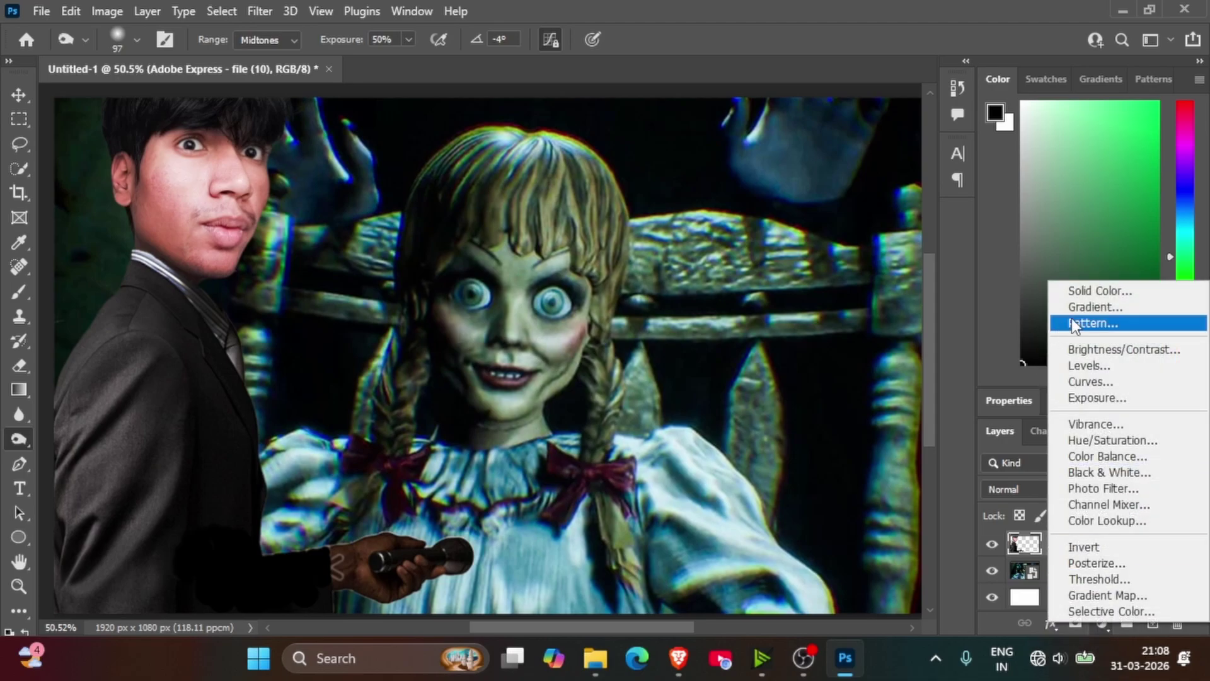
left_click(1096, 291)
left_click(611, 279)
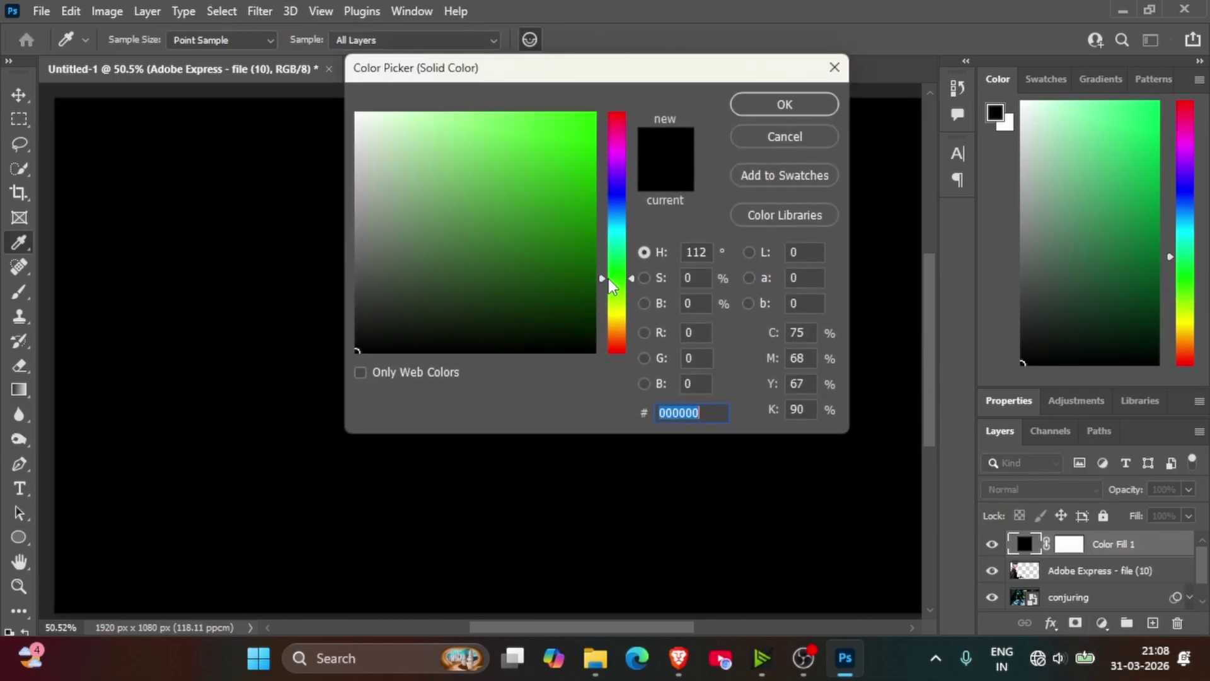
type("24ff00")
key("Return")
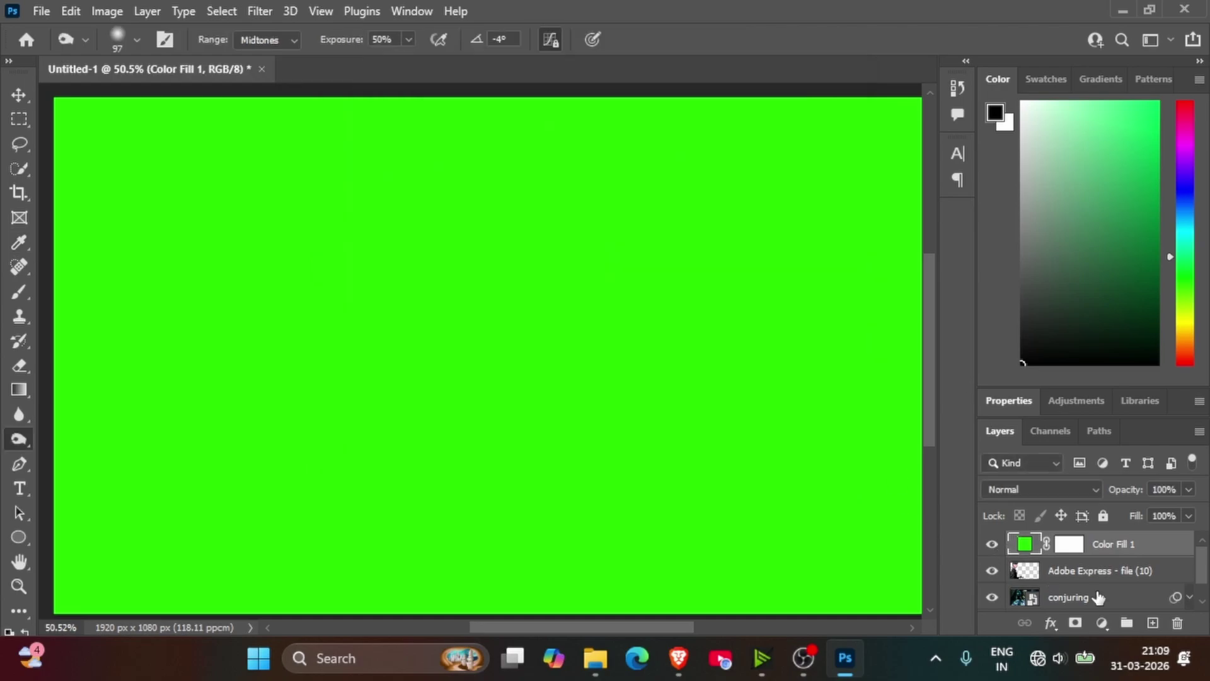
left_click_drag(1098, 544, 1111, 581)
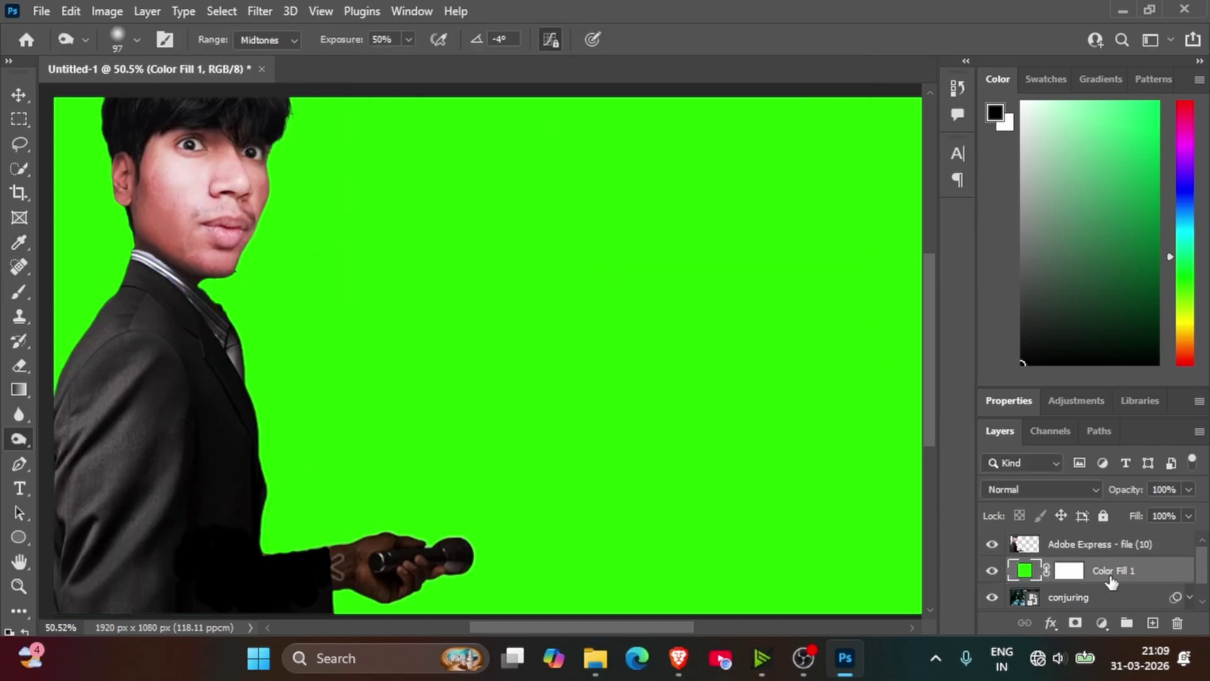
Invert the green fill layer's mask to hide the colour across the whole canvas.
left_click(1065, 571)
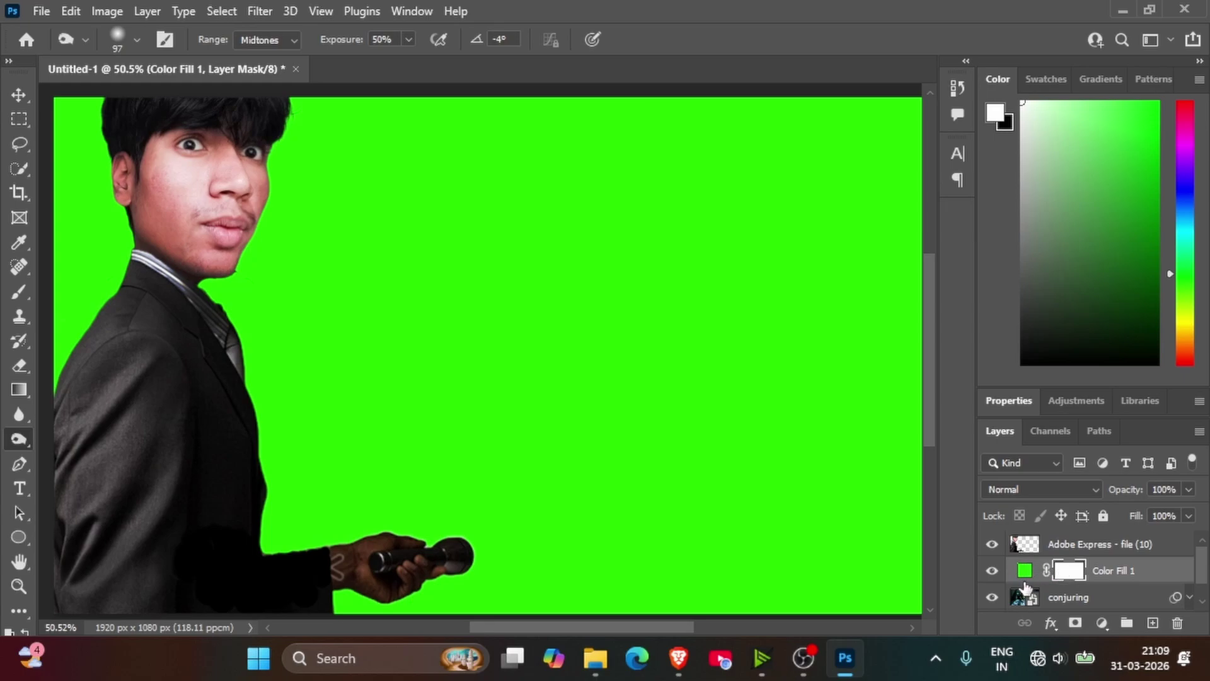
left_click(1006, 407)
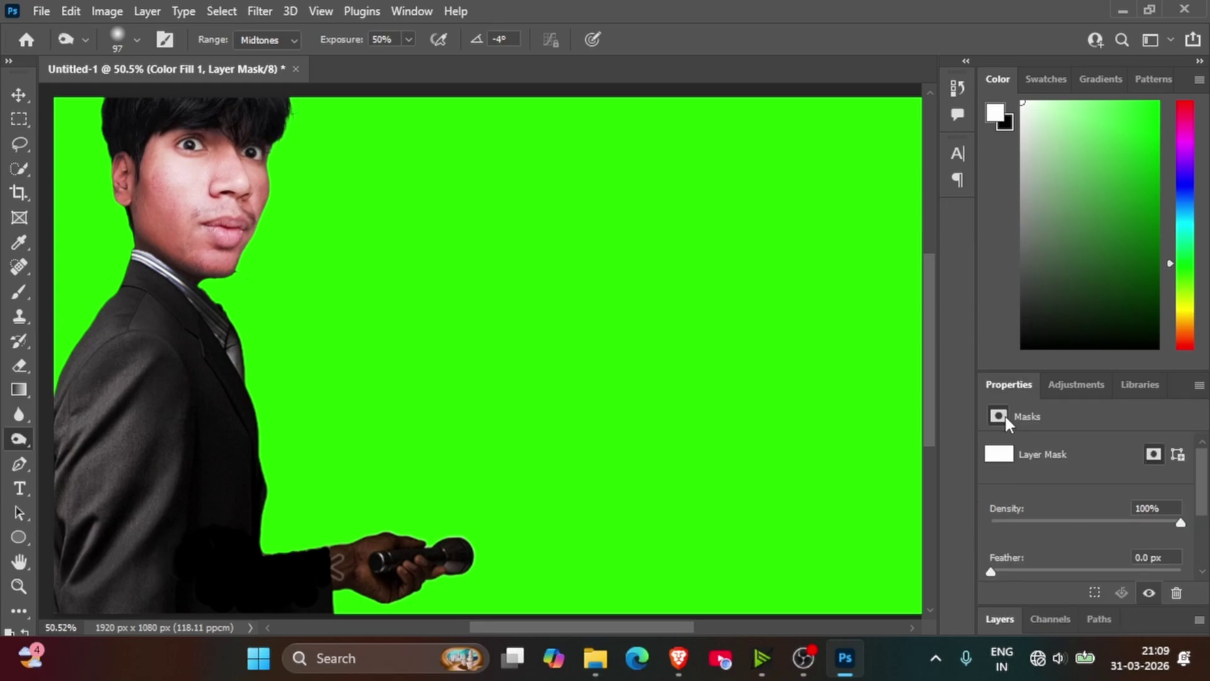
scroll(1135, 523, "down", 3)
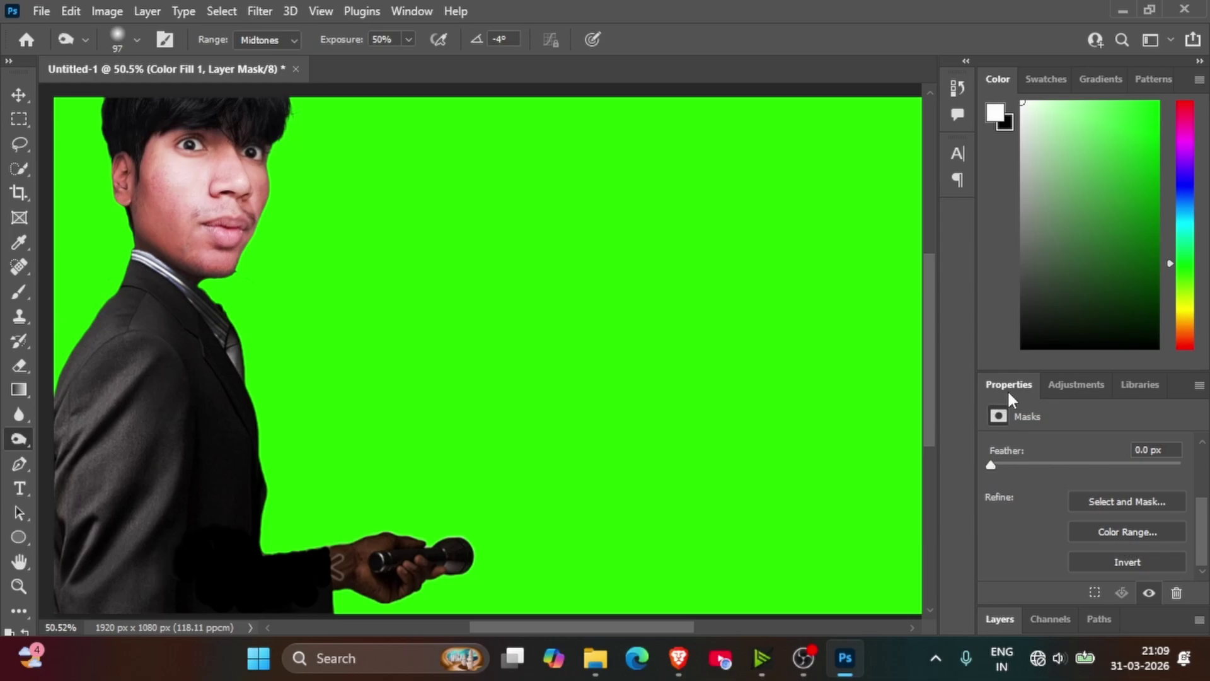
left_click(1128, 560)
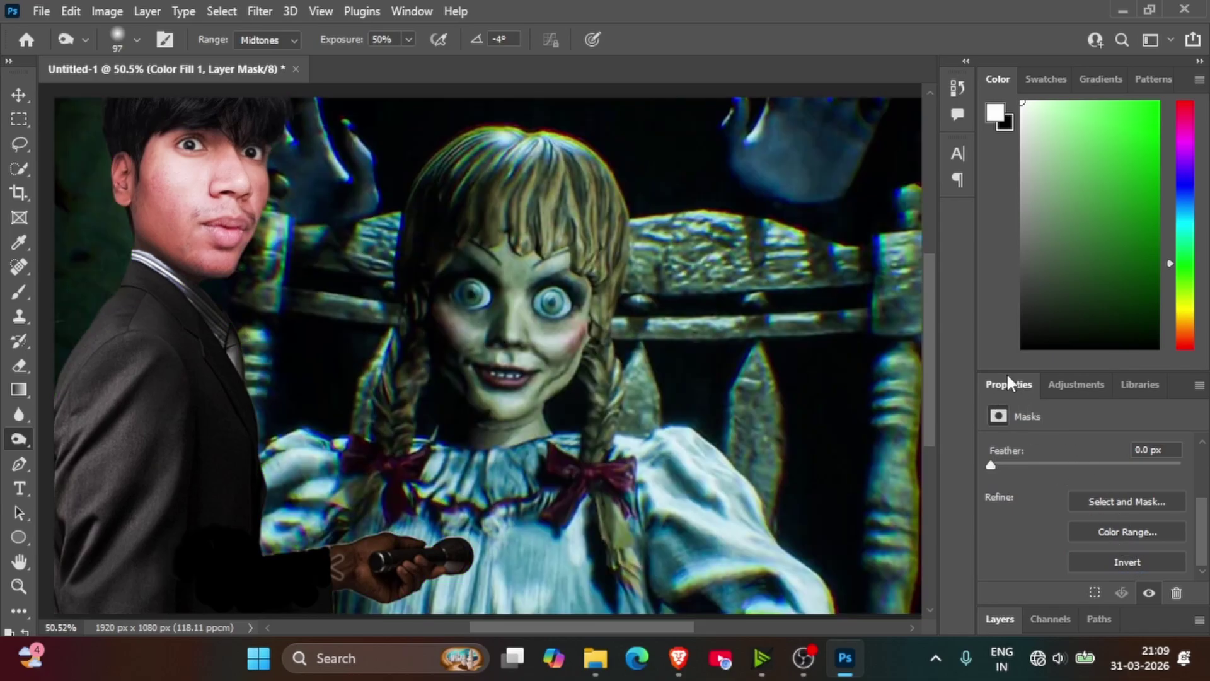
left_click(1029, 619)
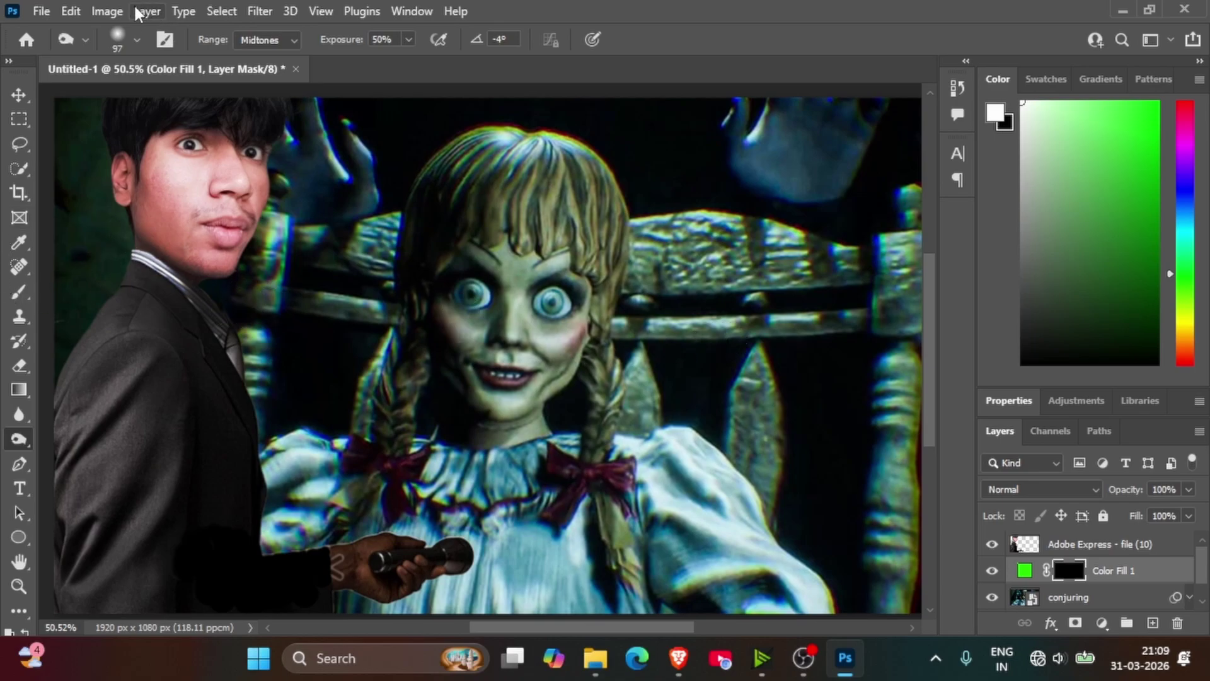
Paint a green glow behind the figure's head on the fill mask with a soft white 800 px brush at 82% opacity.
key("b")
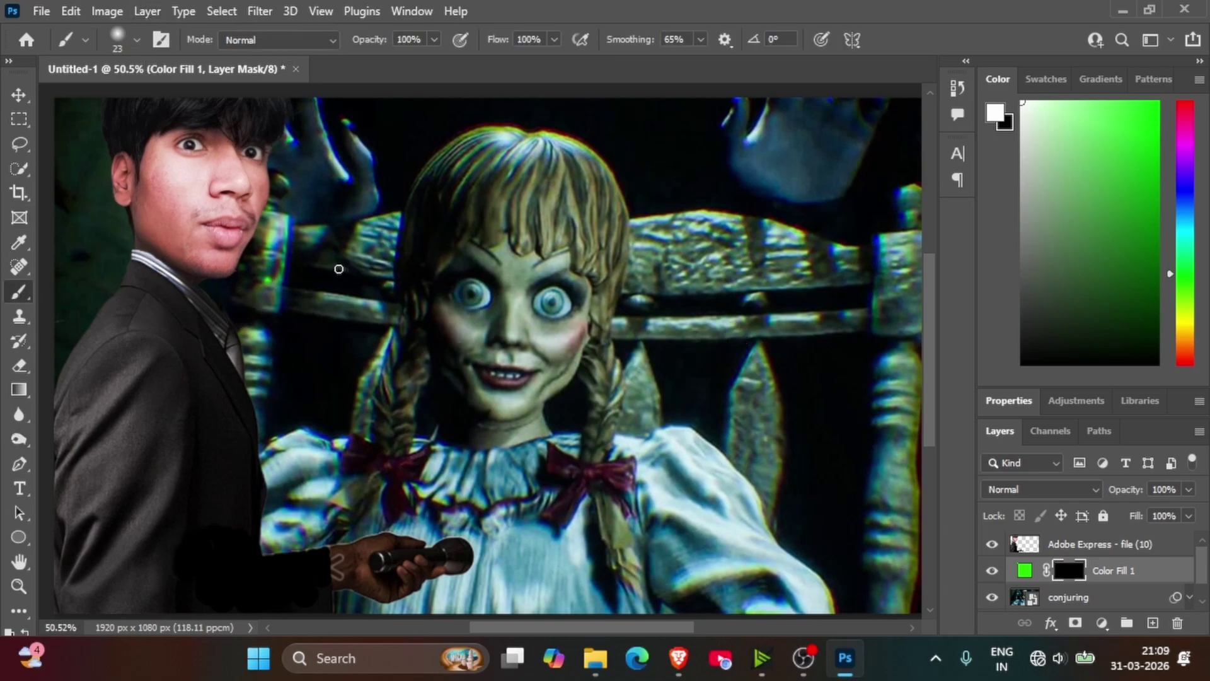
left_click(133, 42)
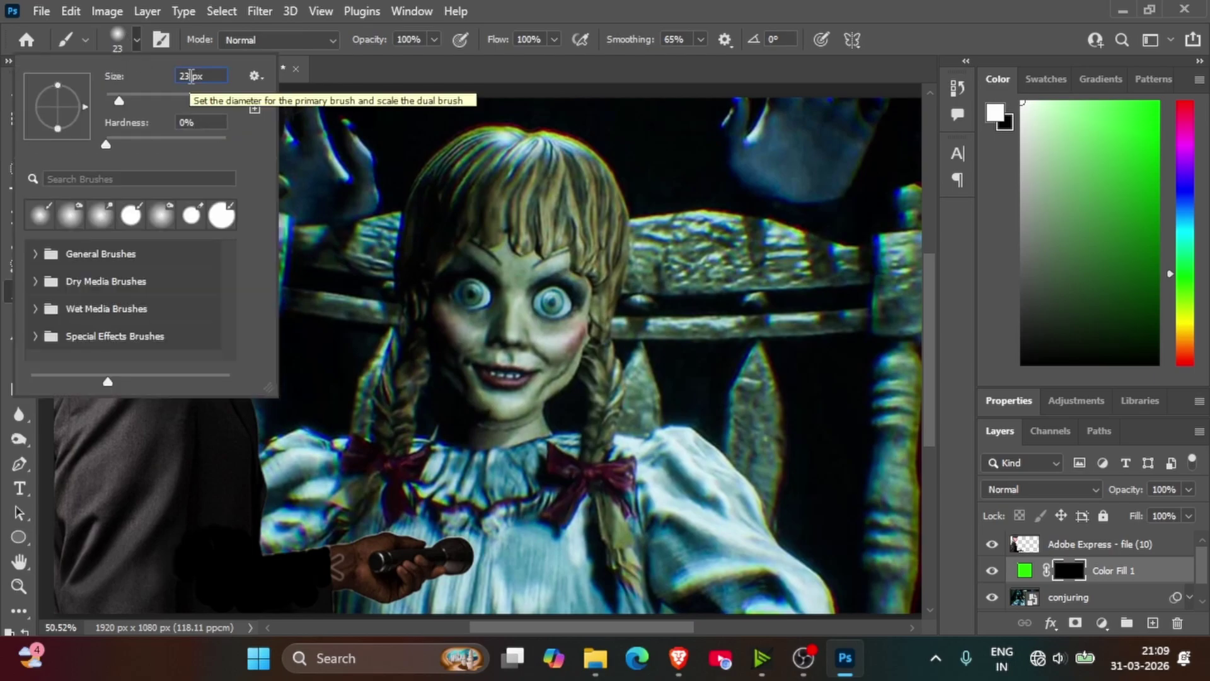
key("BackSpace")
key("BackSpace")
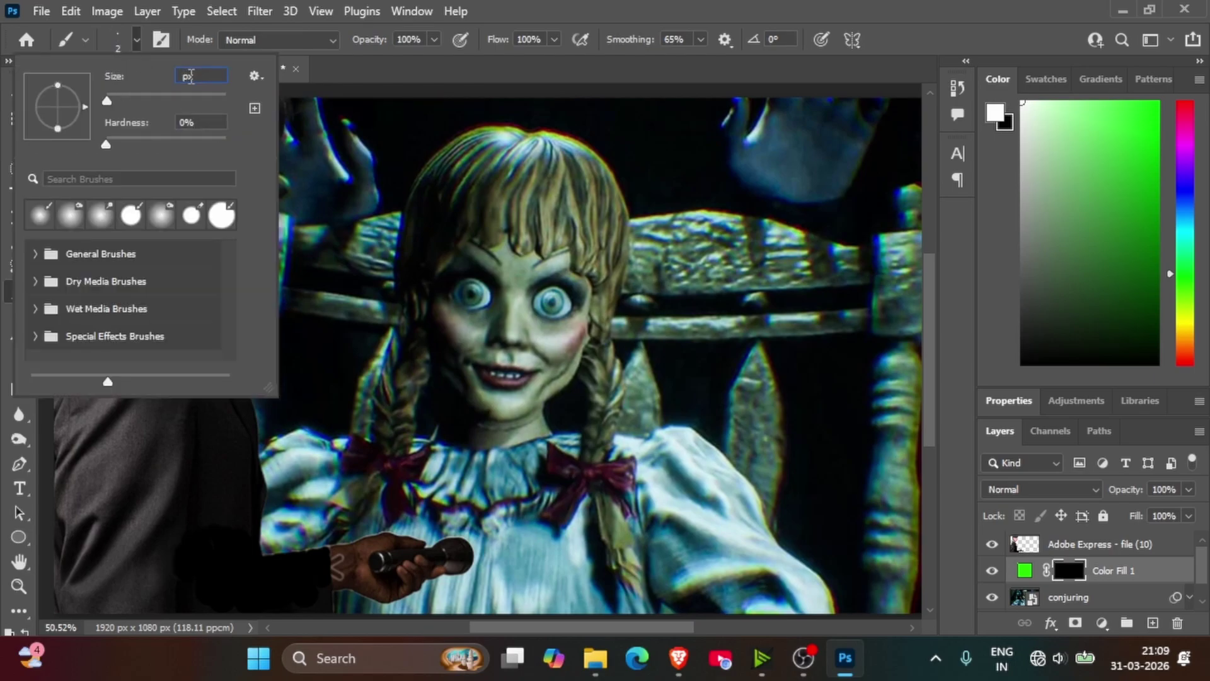
type("800")
key("Return")
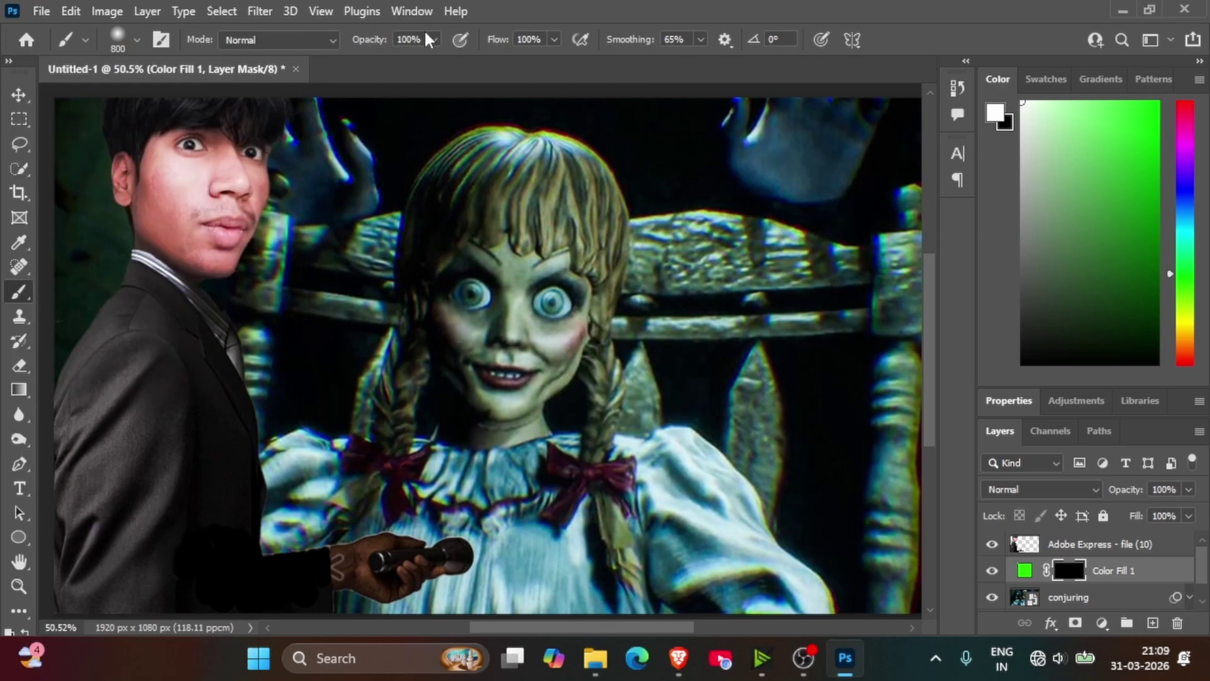
left_click_drag(428, 40, 429, 64)
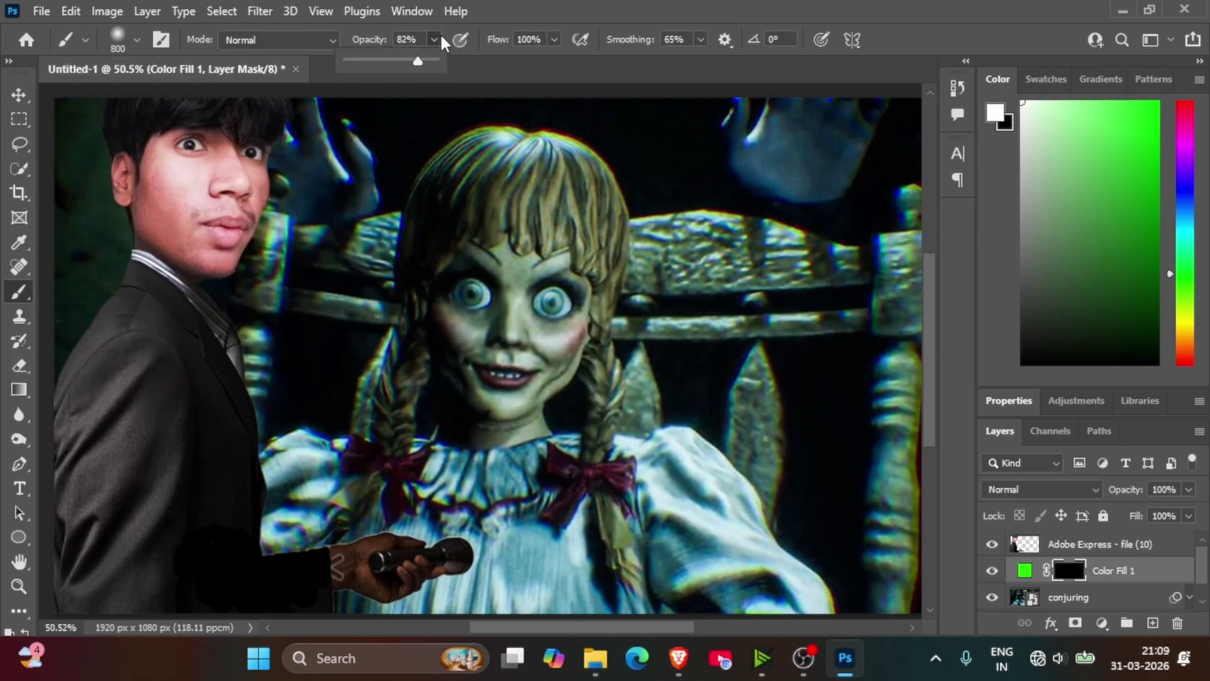
left_click_drag(189, 256, 254, 472)
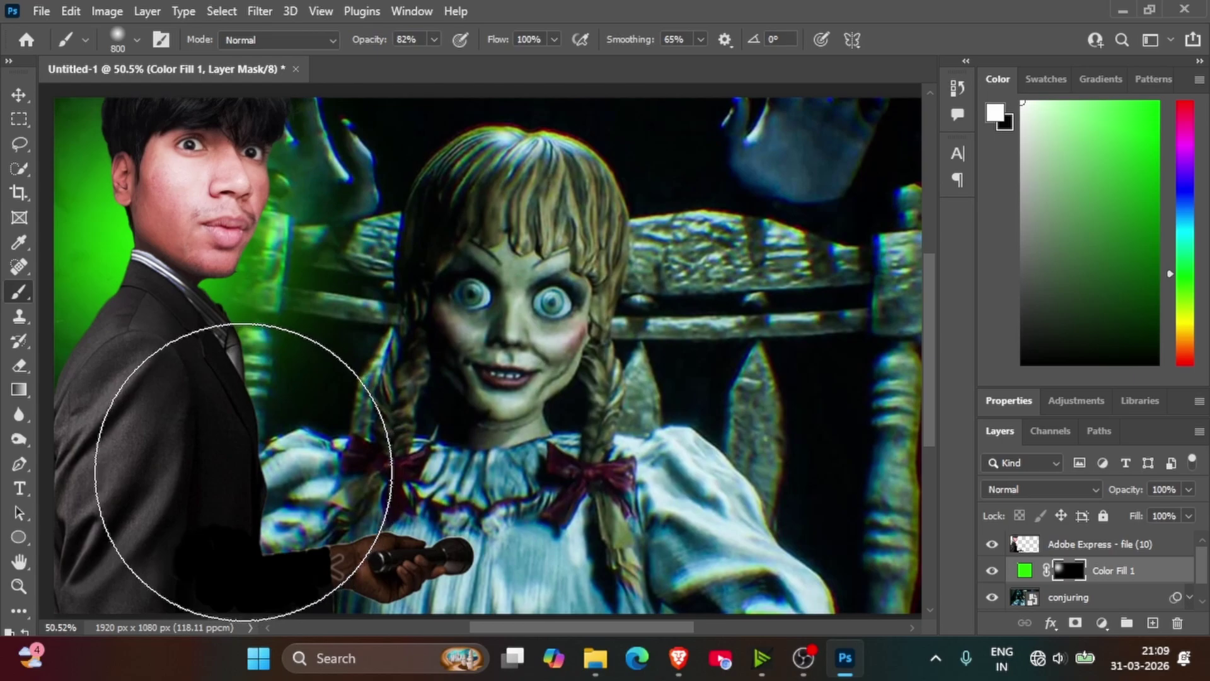
key("ctrl+z")
left_click_drag(230, 257, 216, 270)
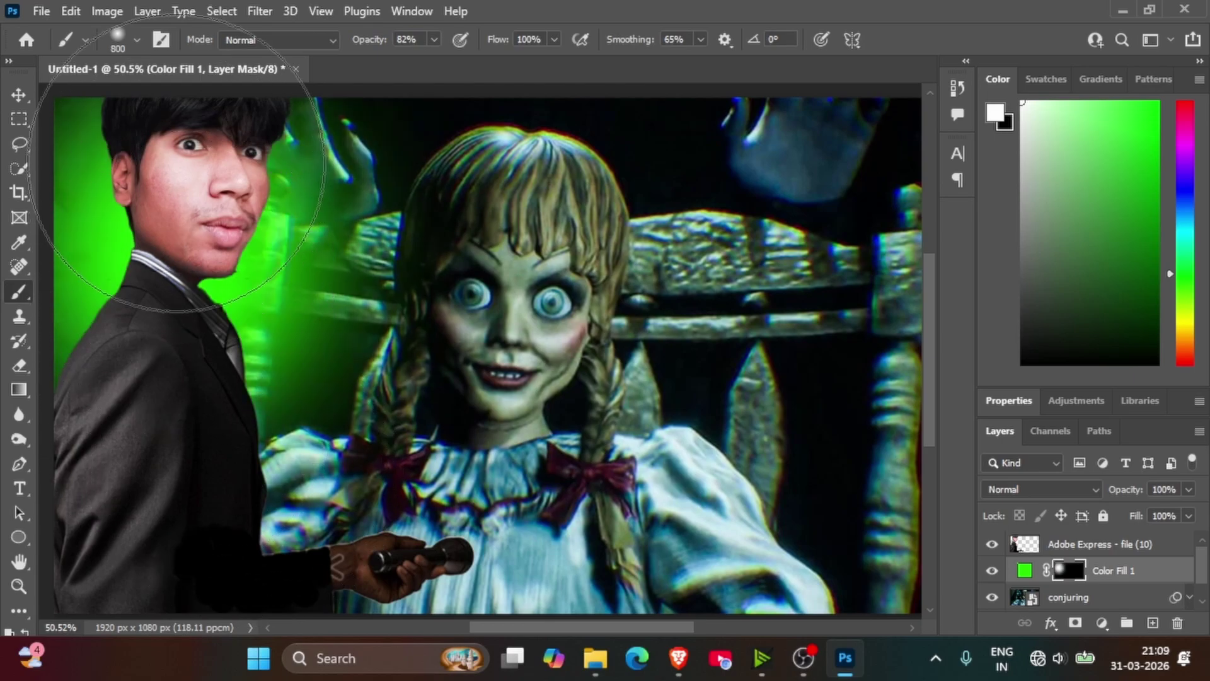
Lower the green fill layer's opacity to 71%.
left_click(1188, 490)
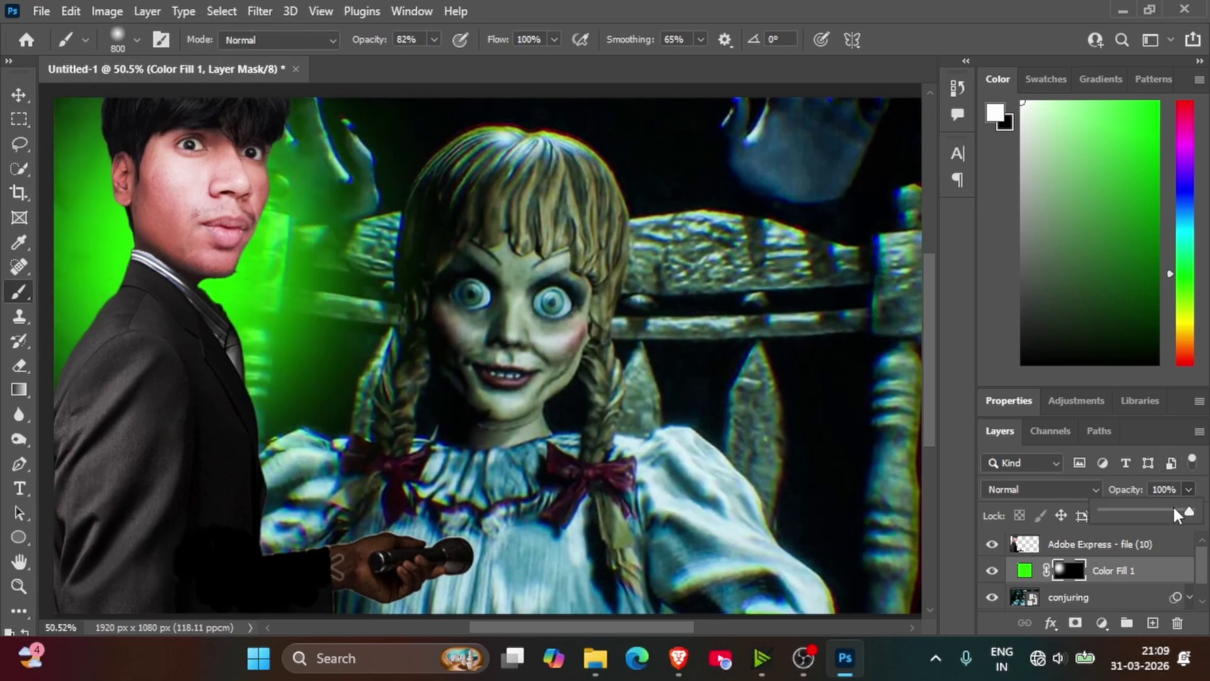
left_click_drag(1165, 517, 1160, 518)
key("x")
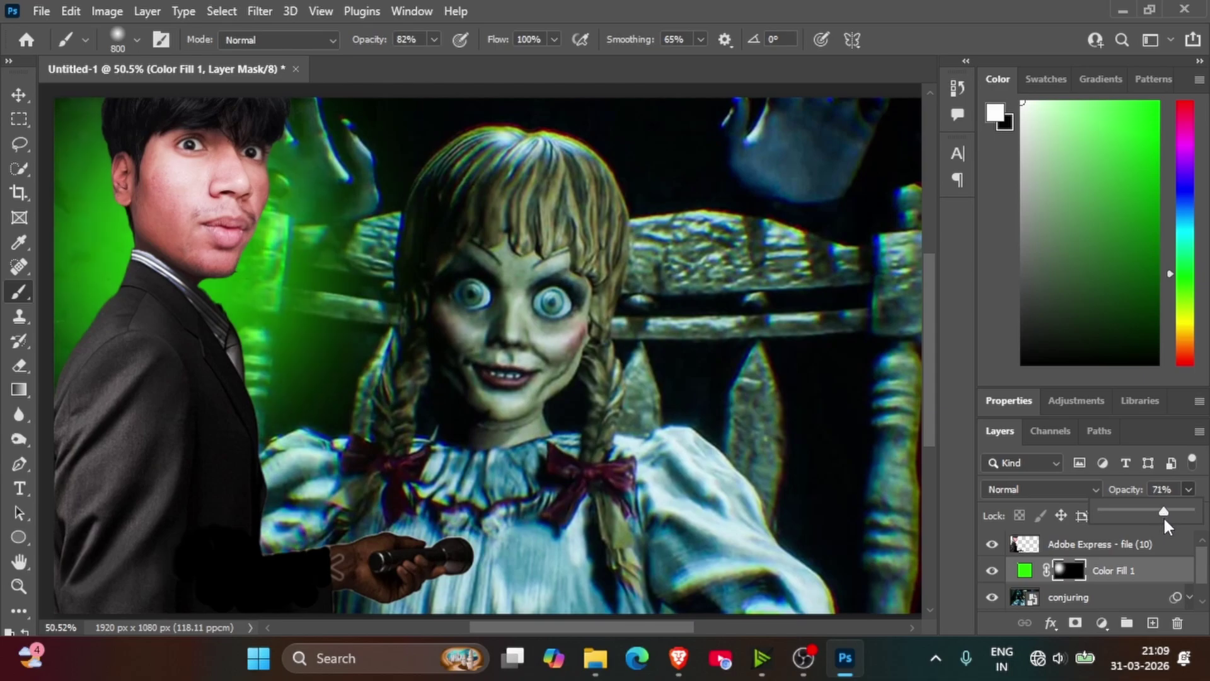
Add a new layer above the green fill and try a white 800 px brush dab behind the neck.
left_click(1154, 624)
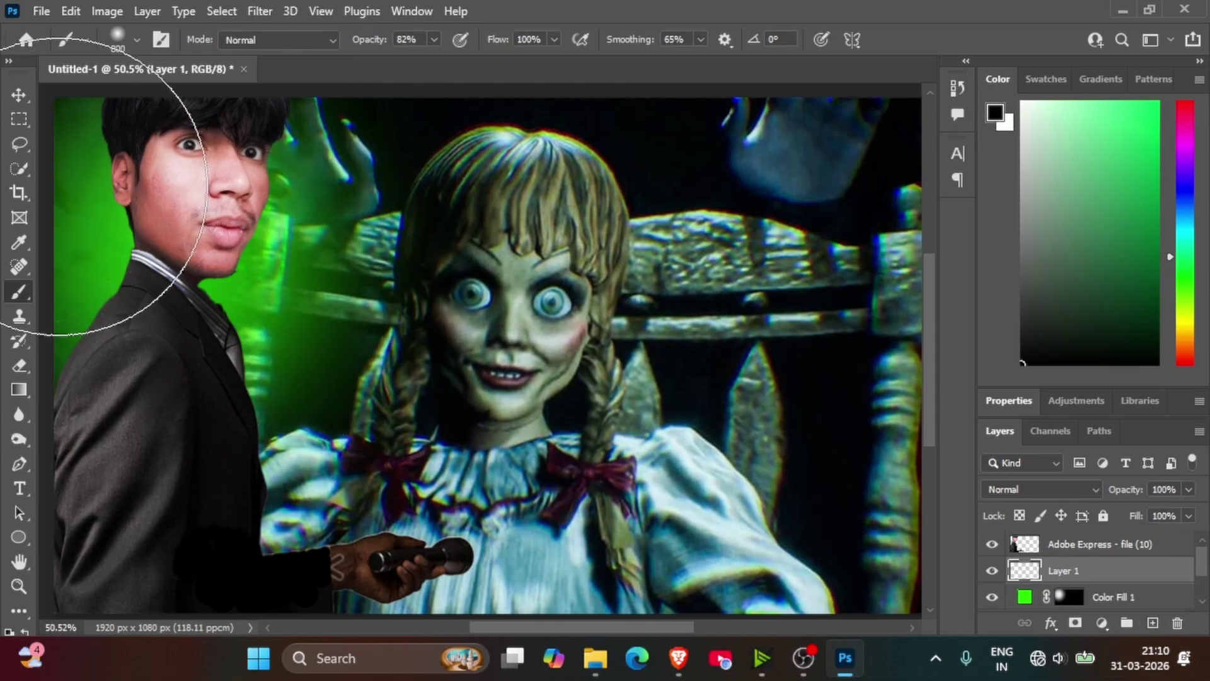
key("x")
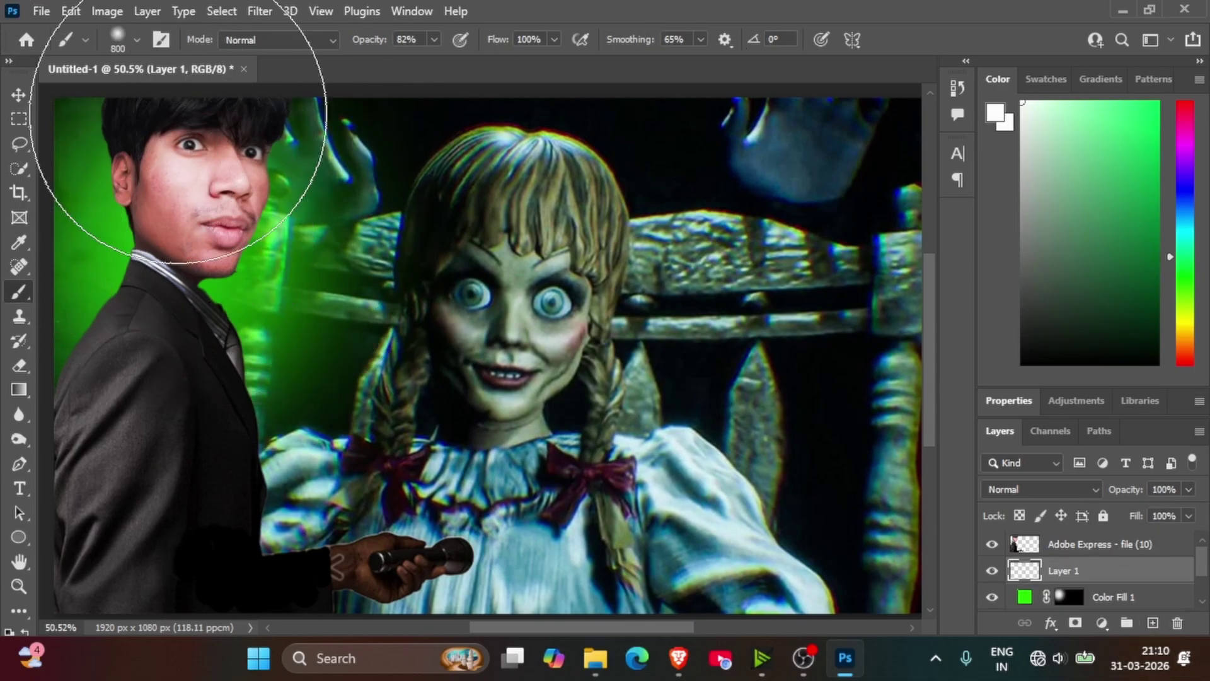
left_click(189, 274)
key("ctrl+z")
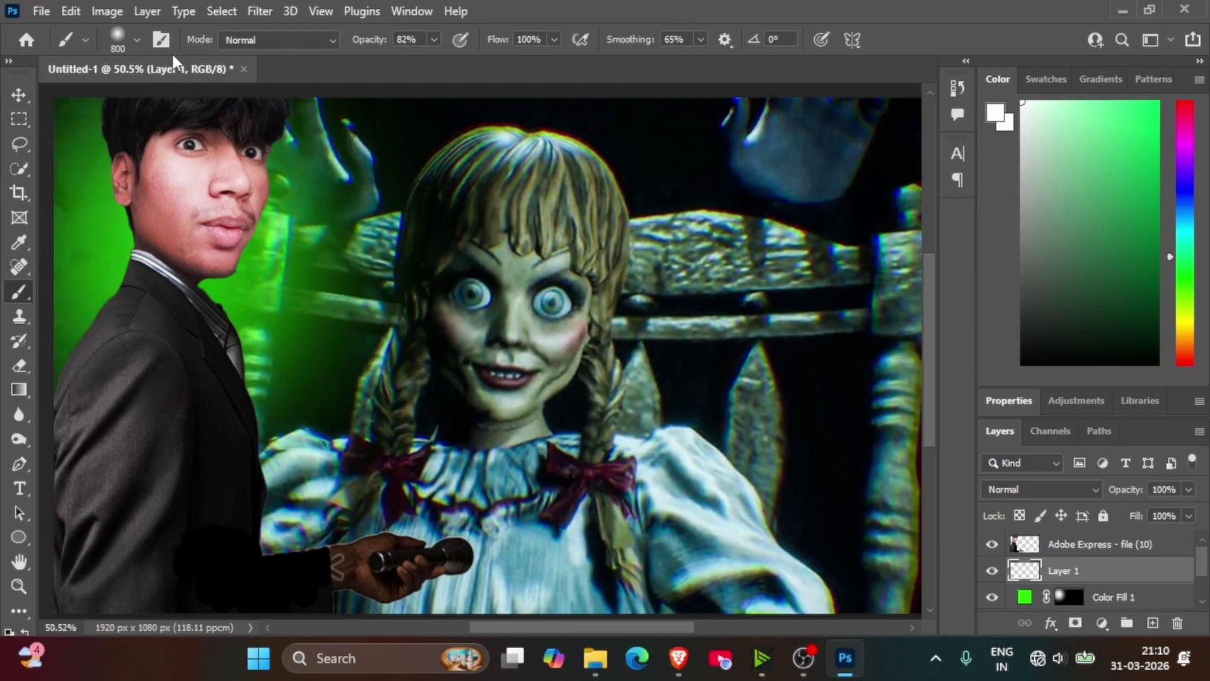
Paint a soft white glow behind the figure's neck on the new layer with the brush at 400 px.
left_click(131, 42)
left_click_drag(198, 96, 185, 96)
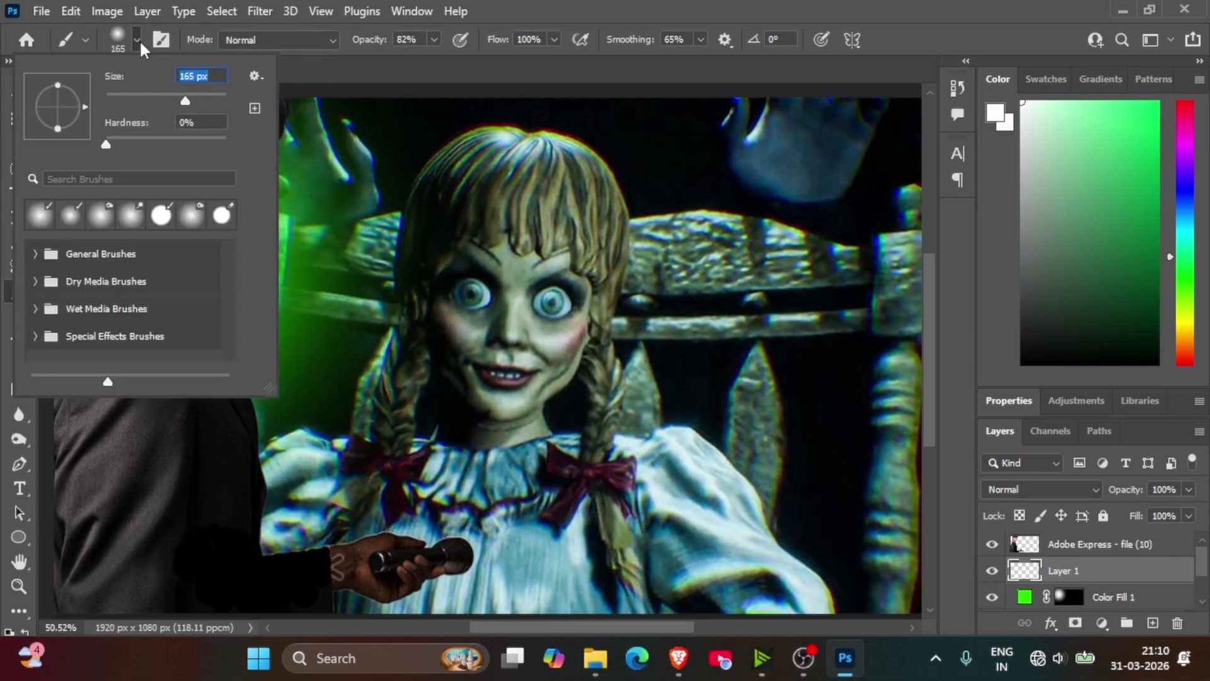
left_click(136, 39)
left_click(136, 39)
key("BackSpace")
type("400")
key("Return")
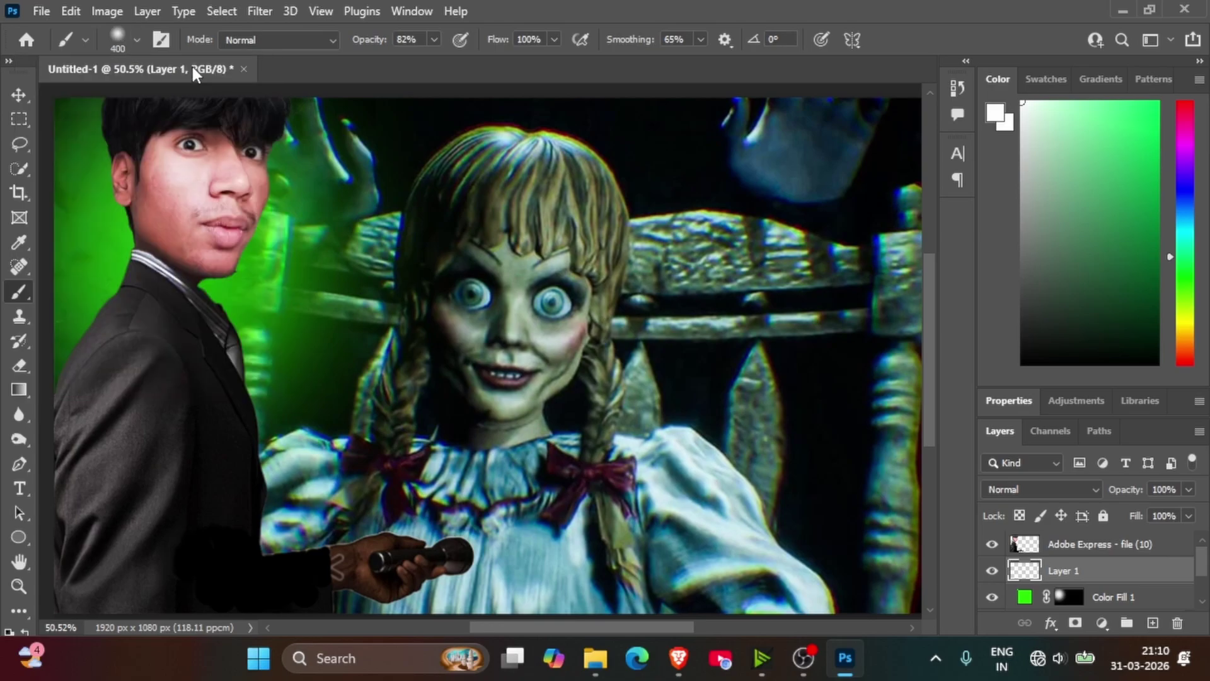
left_click(177, 263)
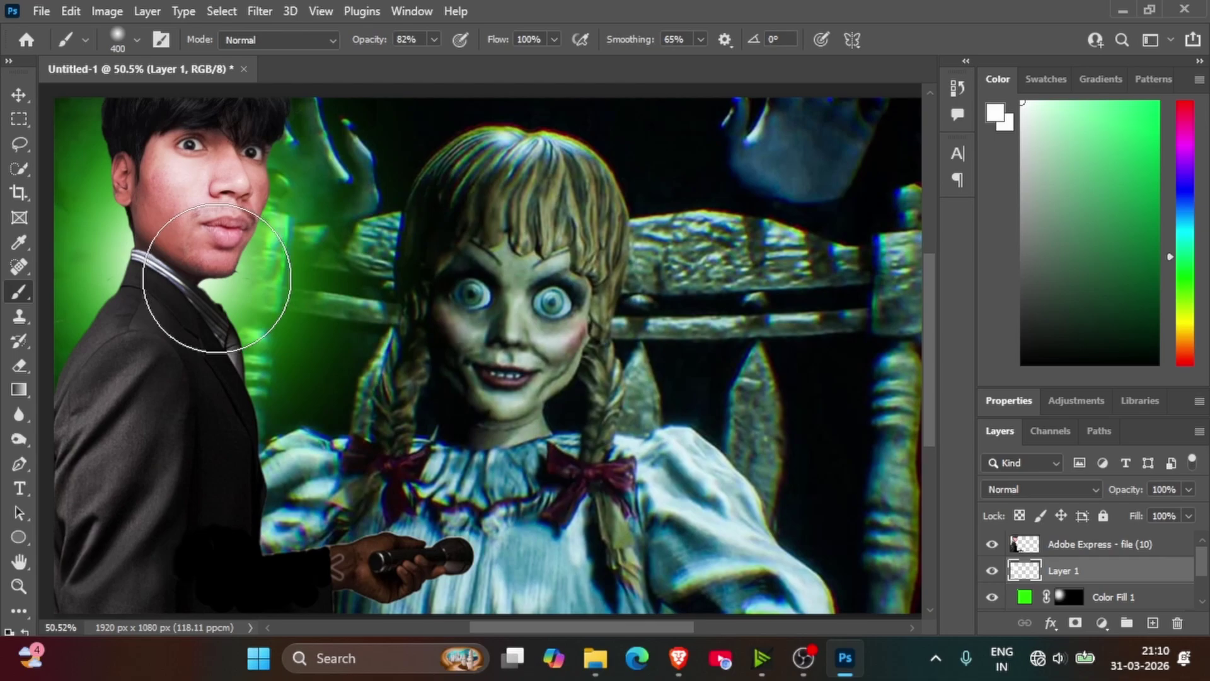
left_click(174, 277)
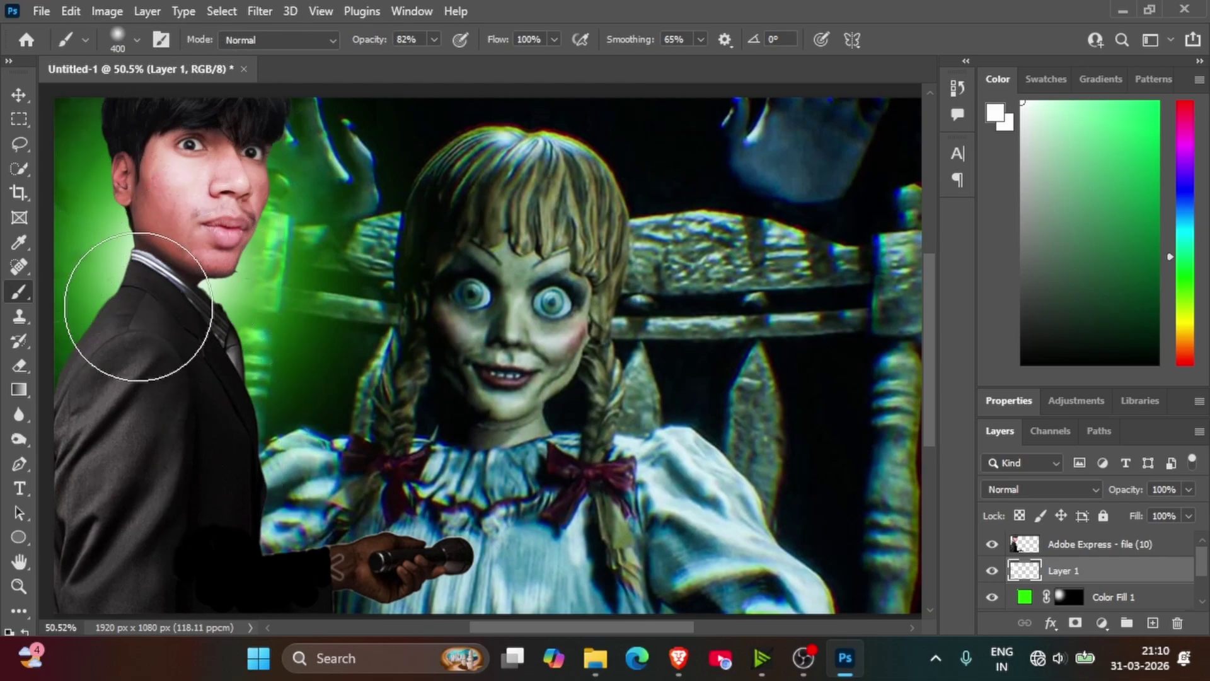
Add a new layer above the suited figure and clip it to the figure's layer.
left_click(1121, 546)
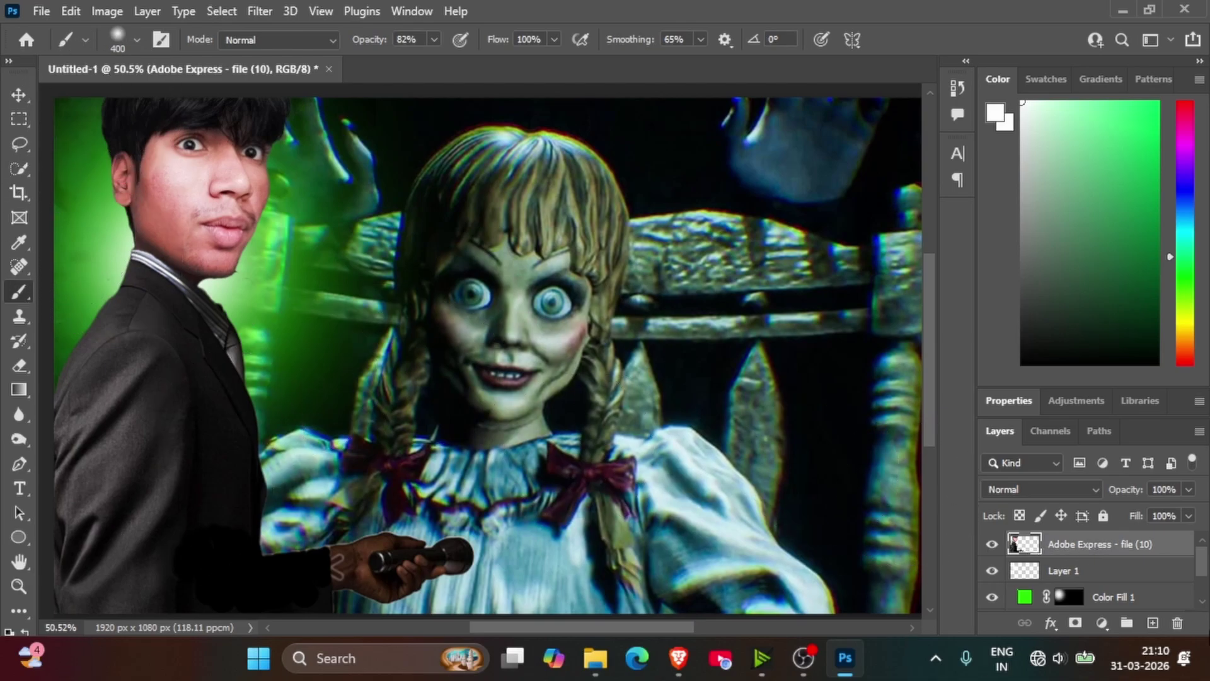
left_click(1152, 624)
right_click(1100, 546)
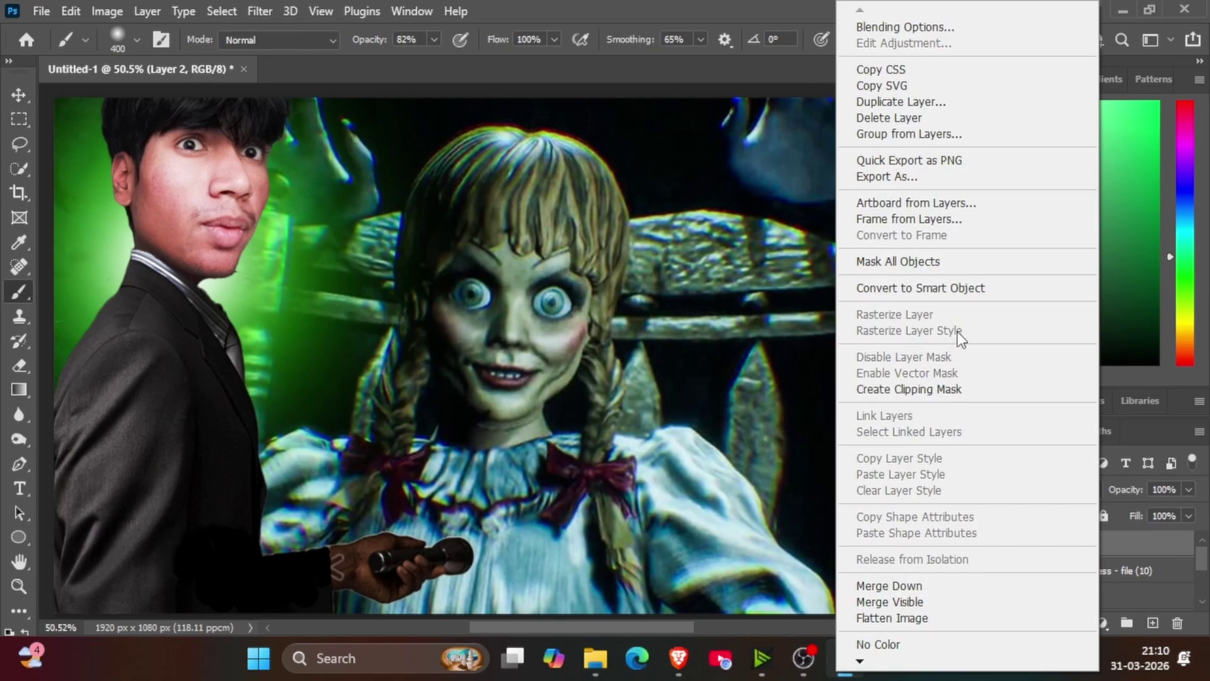
left_click(911, 389)
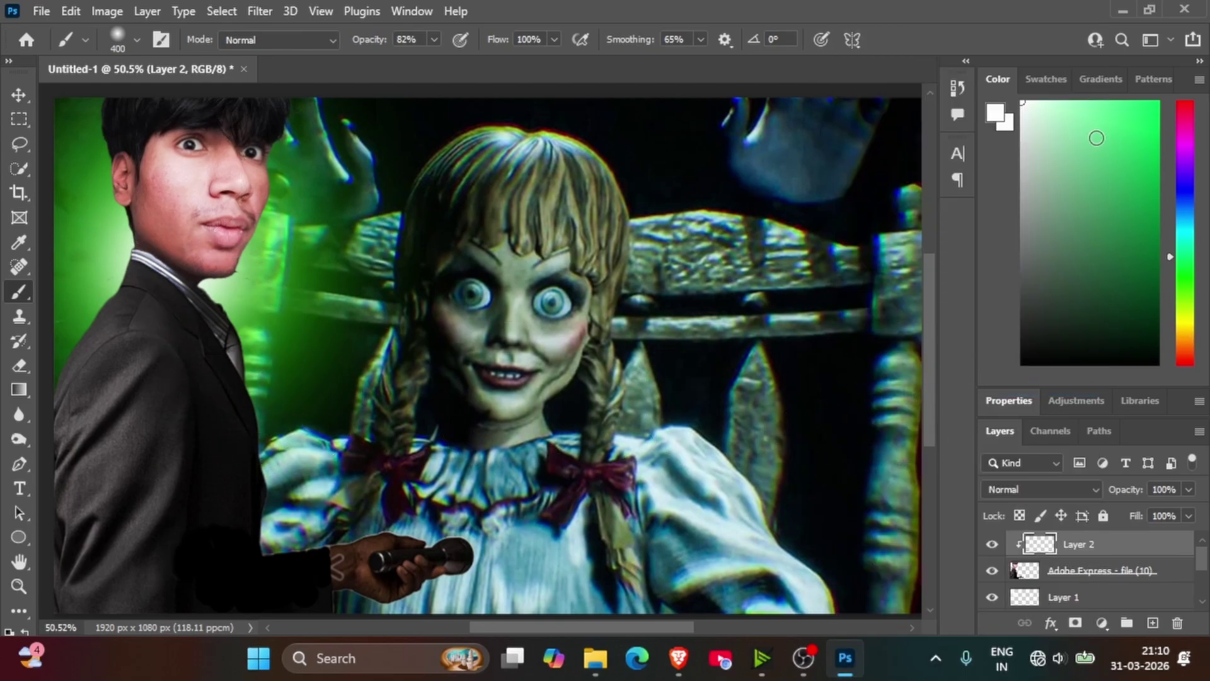
Paint a soft bright-green rim light along the figure's hair and suit edges with a 139 px brush, and switch the brush color to white.
left_click_drag(1097, 138, 1159, 101)
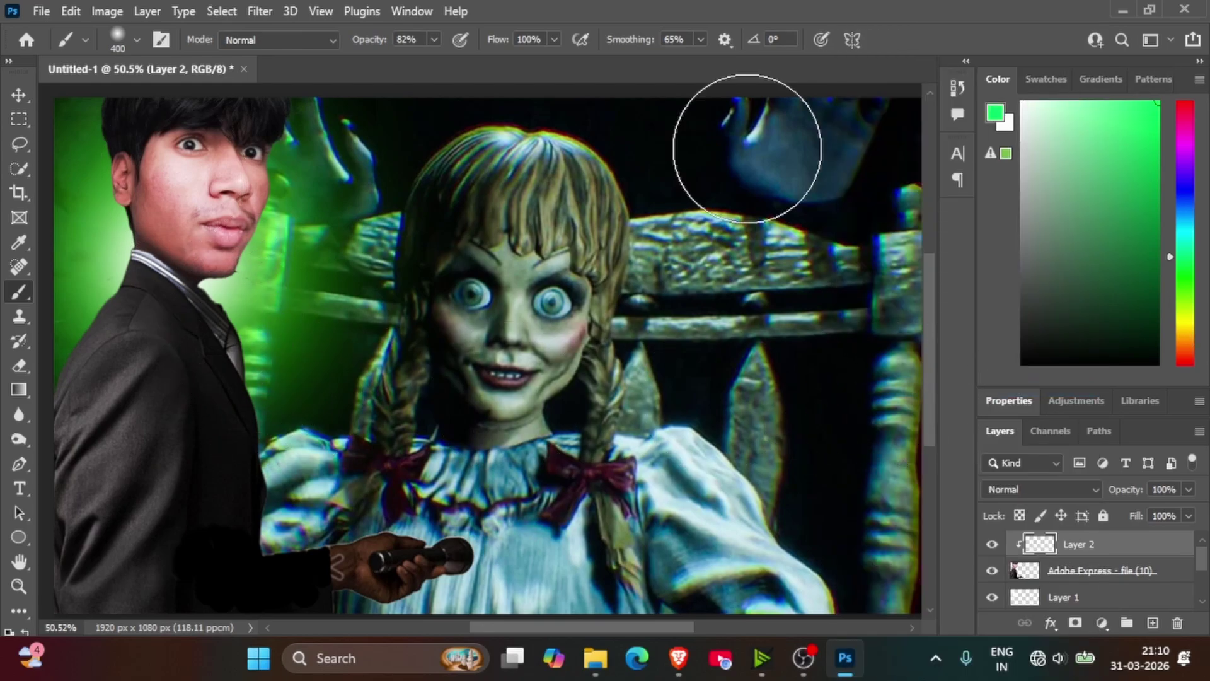
mouse_move(68, 98)
left_mouse_down()
mouse_move(94, 135)
mouse_move(82, 353)
mouse_move(79, 340)
left_mouse_up()
left_click(130, 40)
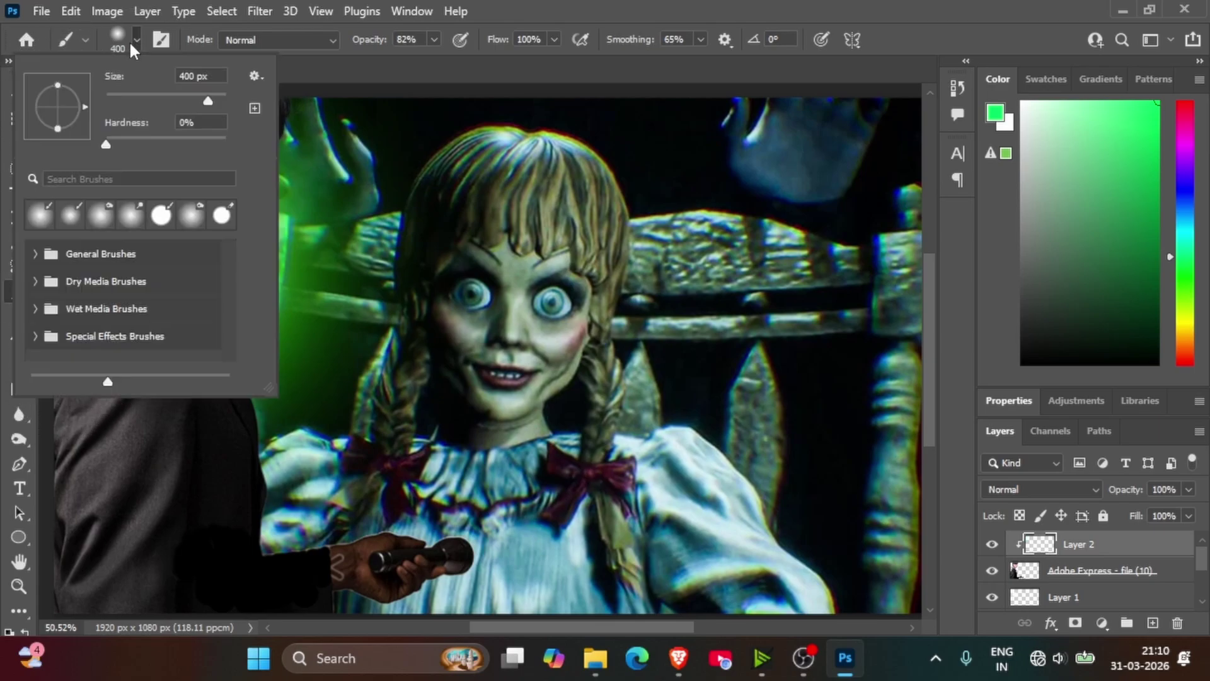
left_click_drag(180, 101, 157, 101)
left_click(129, 44)
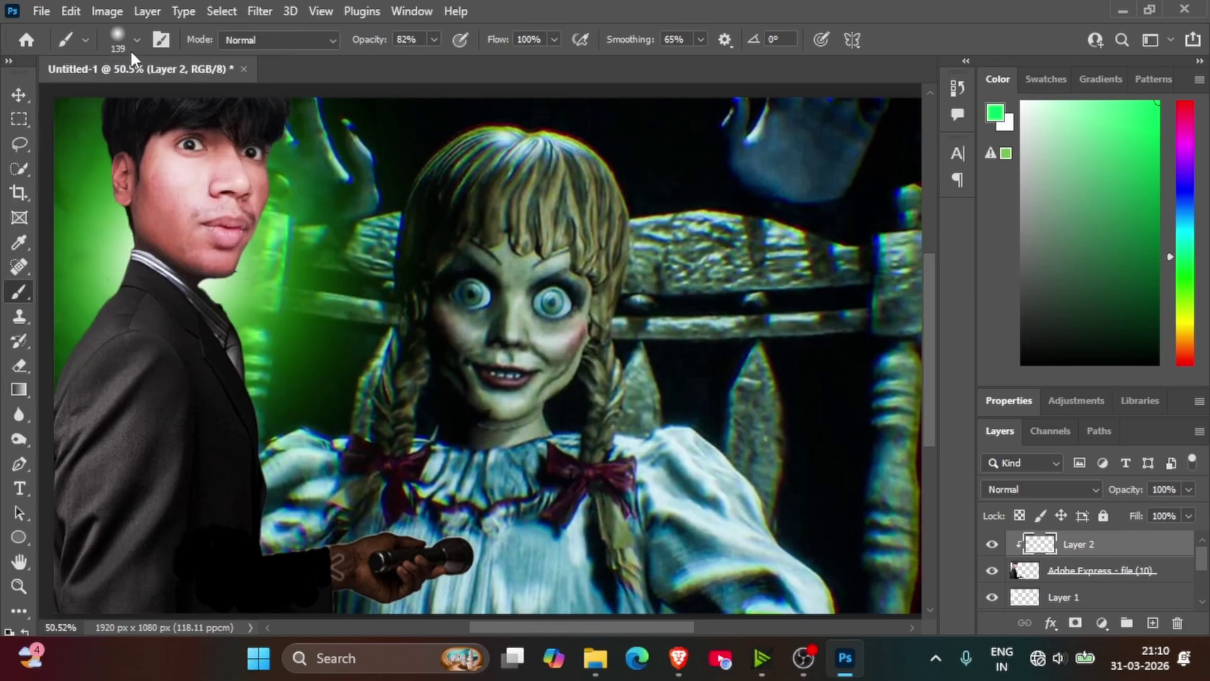
left_click_drag(82, 111, 93, 267)
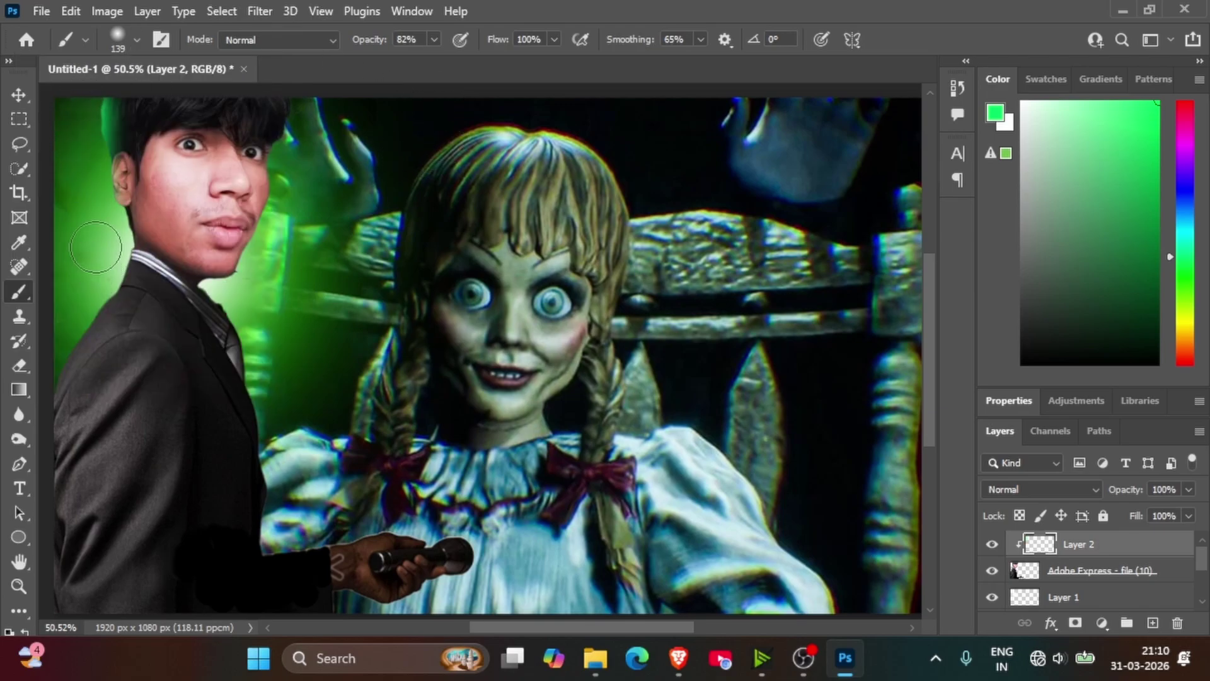
left_click_drag(271, 110, 244, 276)
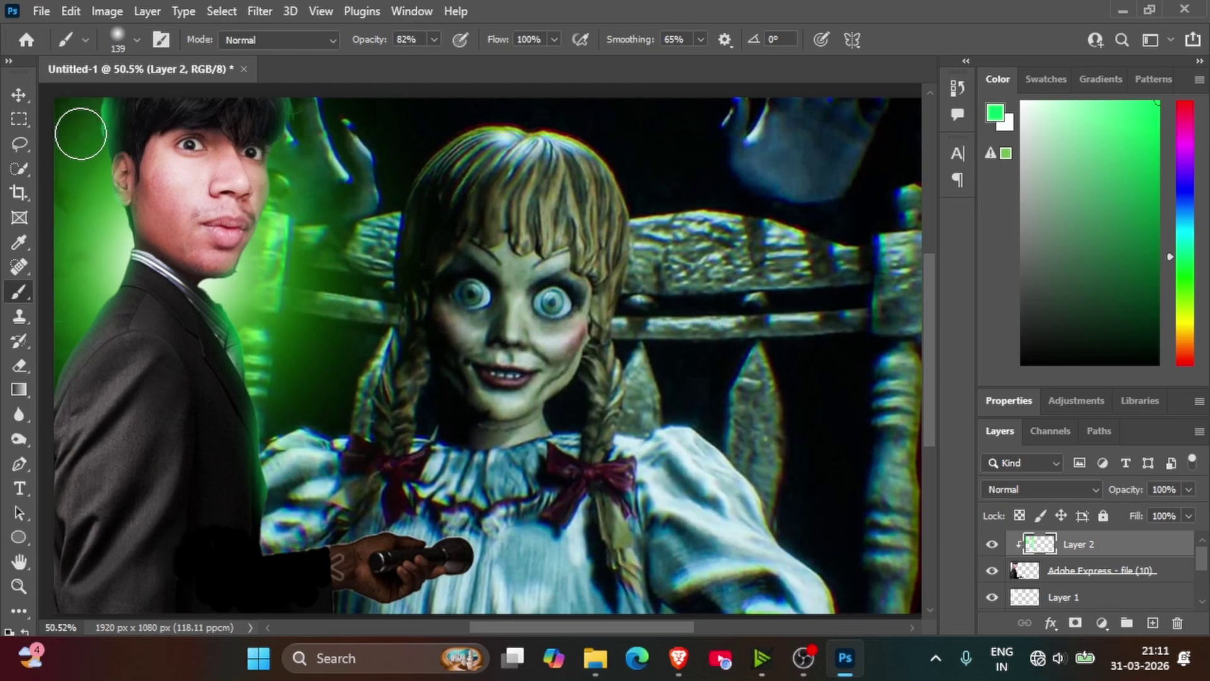
key("d")
key("x")
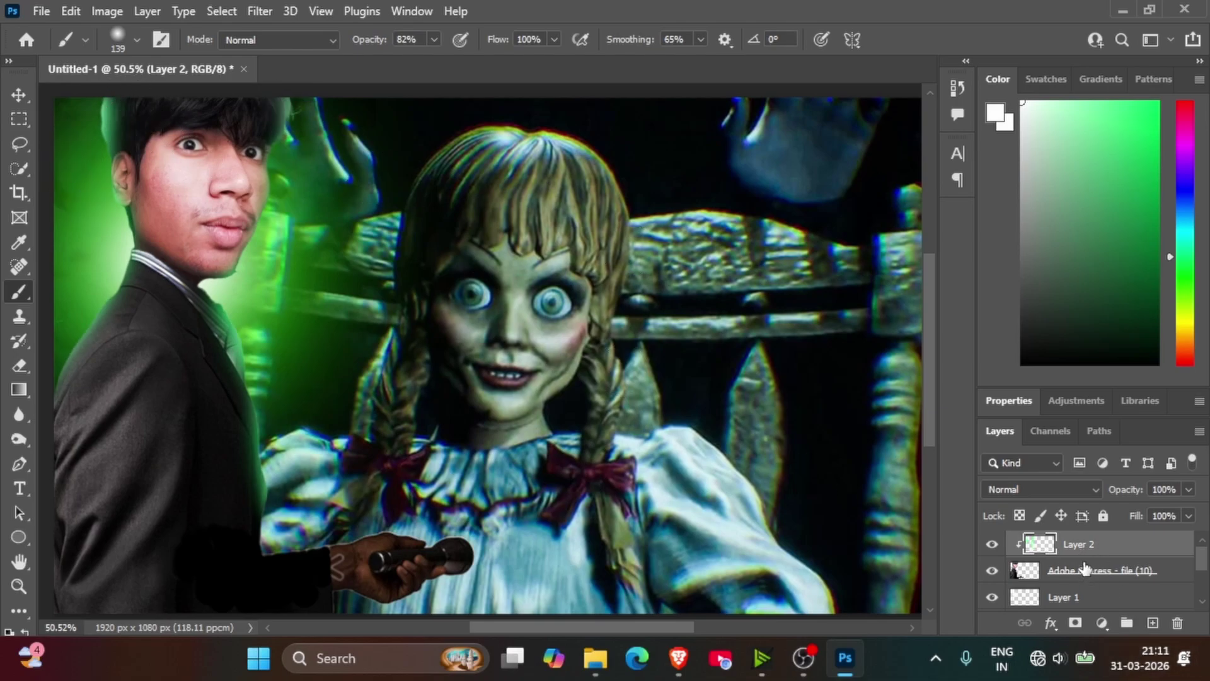
Set the eraser to a soft 108 px tip for the clipped rim-light layer.
left_click(27, 365)
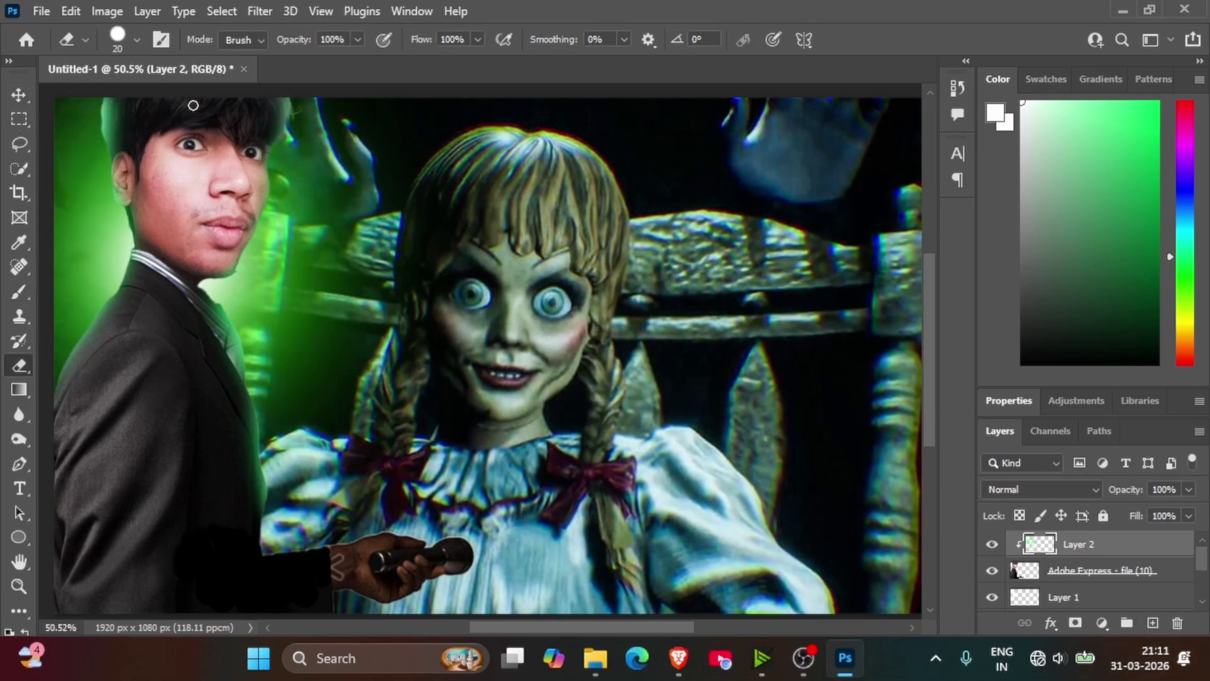
left_click(137, 40)
key("Tab")
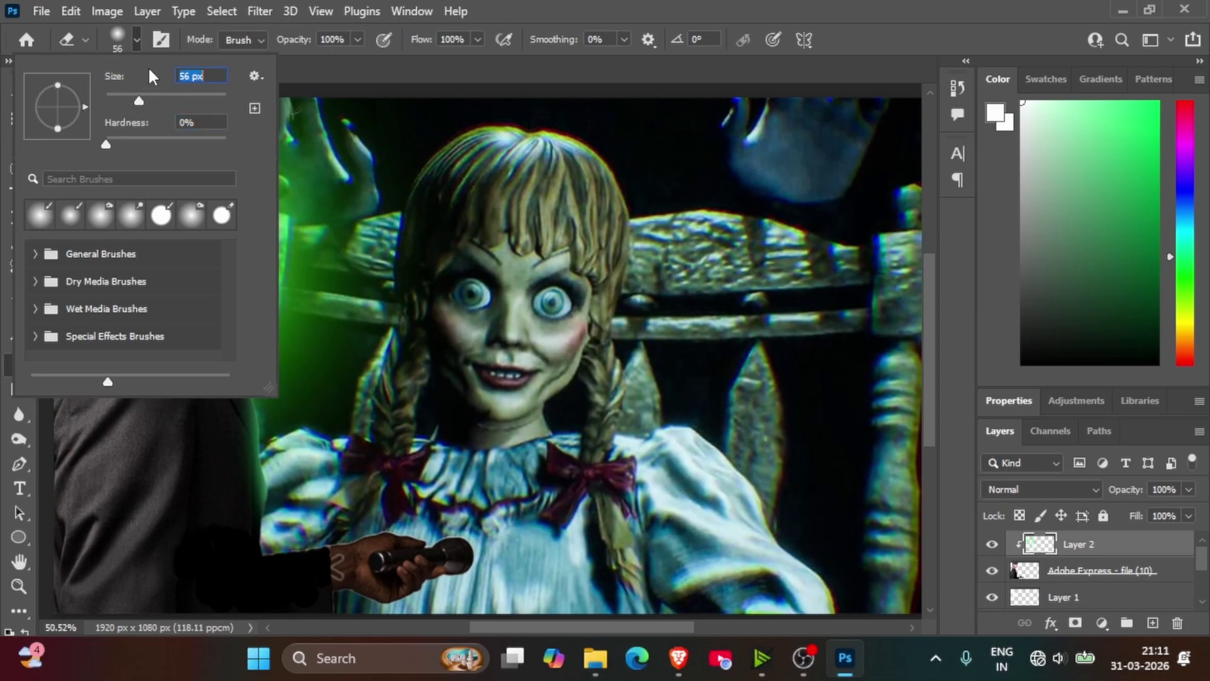
type("72")
key("Return")
key("Return")
key("bracketright")
key("bracketright")
key("bracketright")
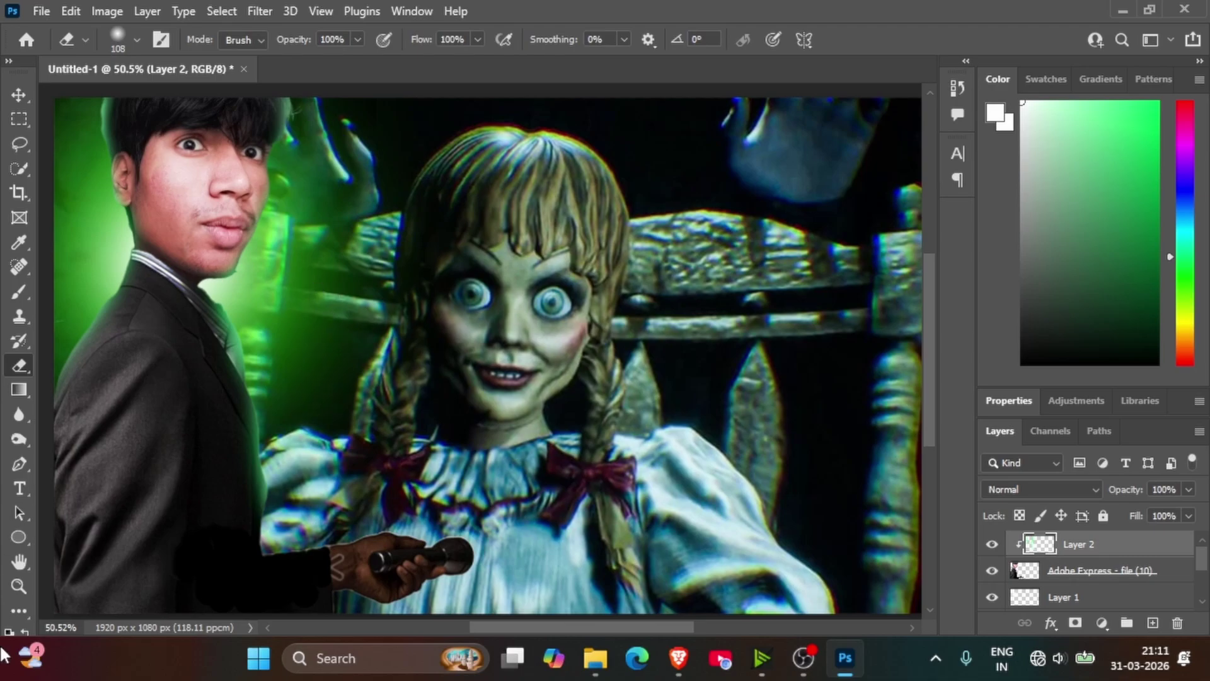
Set up a hard 108 px eraser at 100% hardness on the suited figure's layer for the edge around the collar.
left_click(19, 586)
scroll(224, 299, "down", 2)
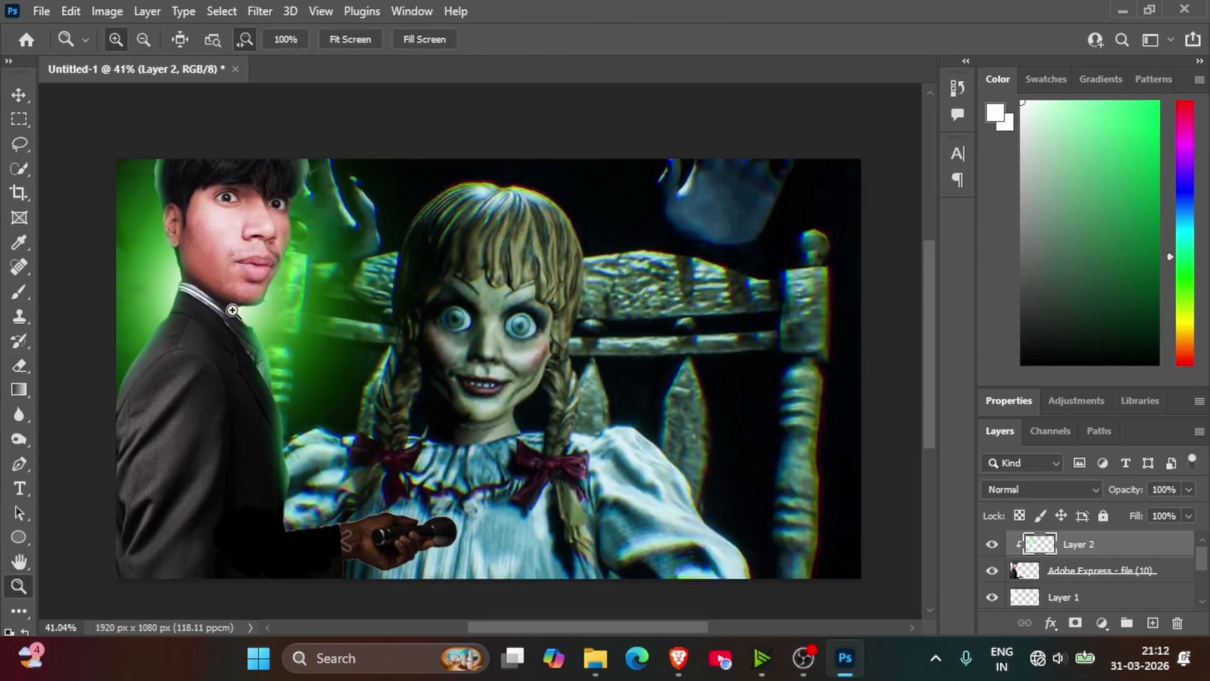
left_click_drag(232, 310, 340, 464)
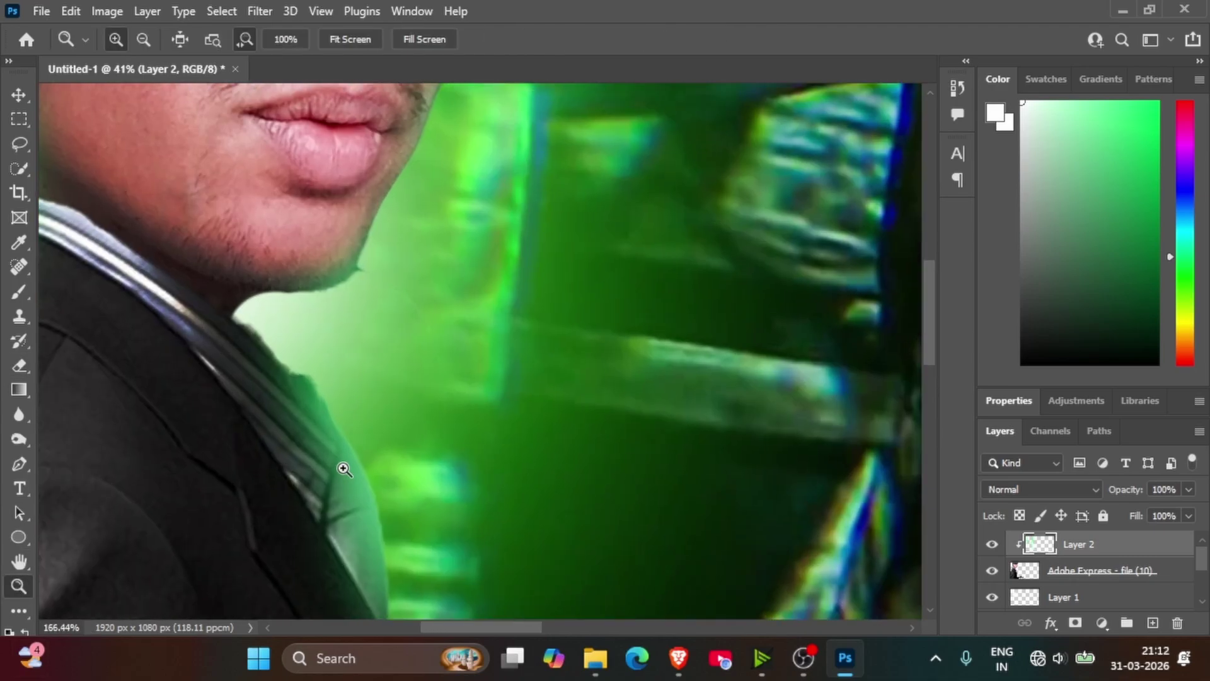
left_click(1080, 577)
key("e")
left_click(135, 40)
left_click(226, 145)
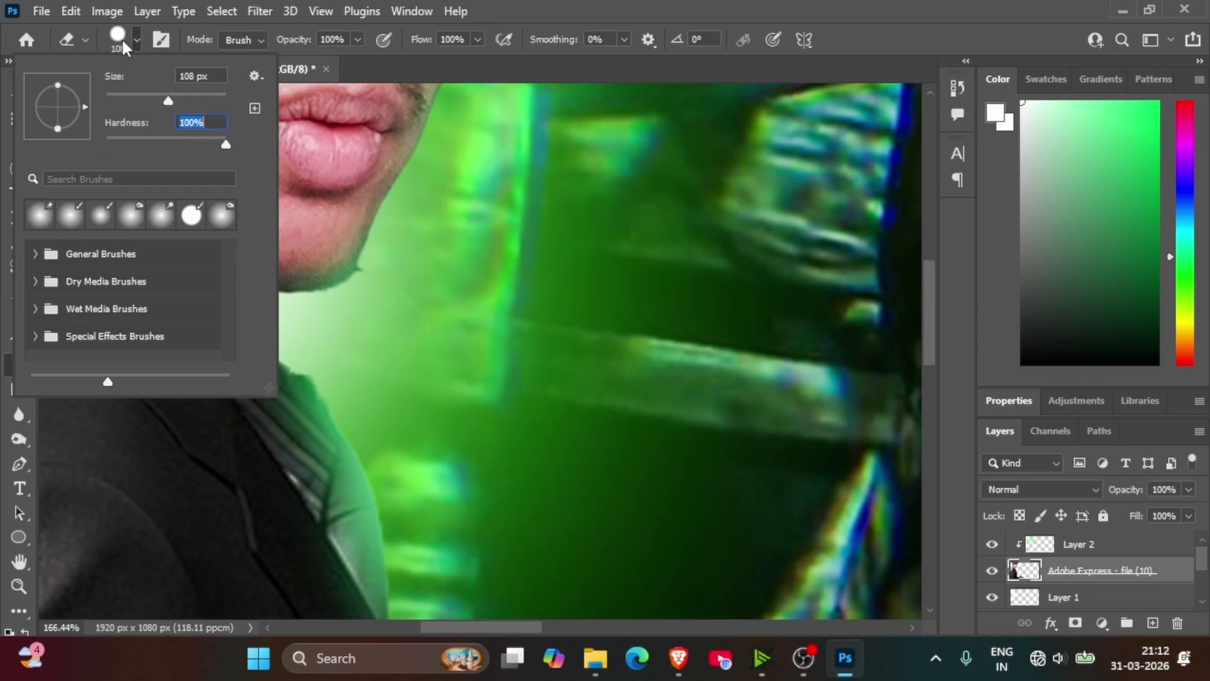
left_click(135, 40)
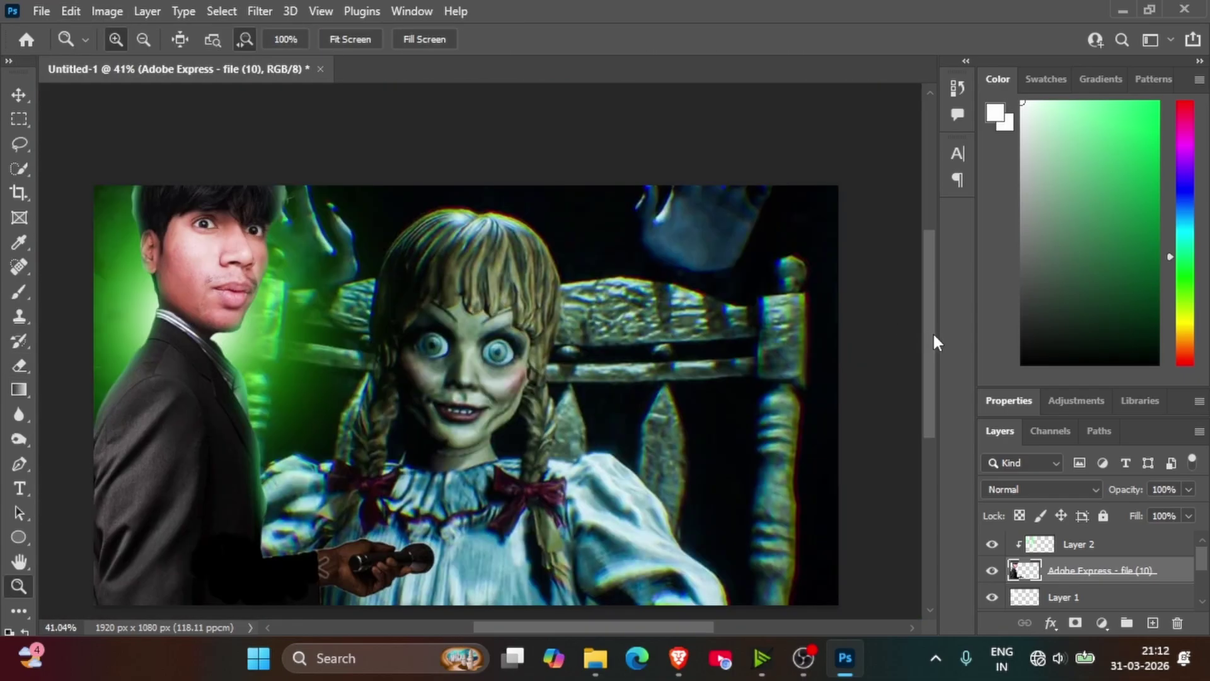
Darken the hands and chair around the doll on the conjuring layer with the Burn tool at 495 px.
left_click_drag(934, 334, 930, 348)
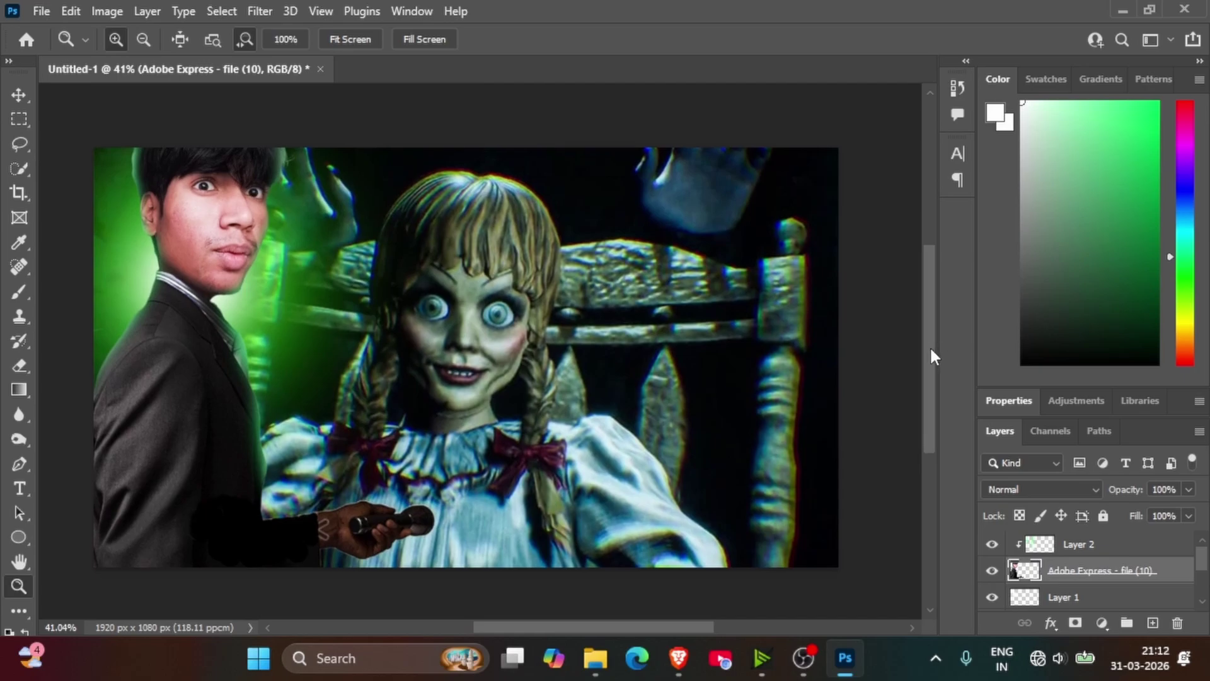
left_click(21, 440)
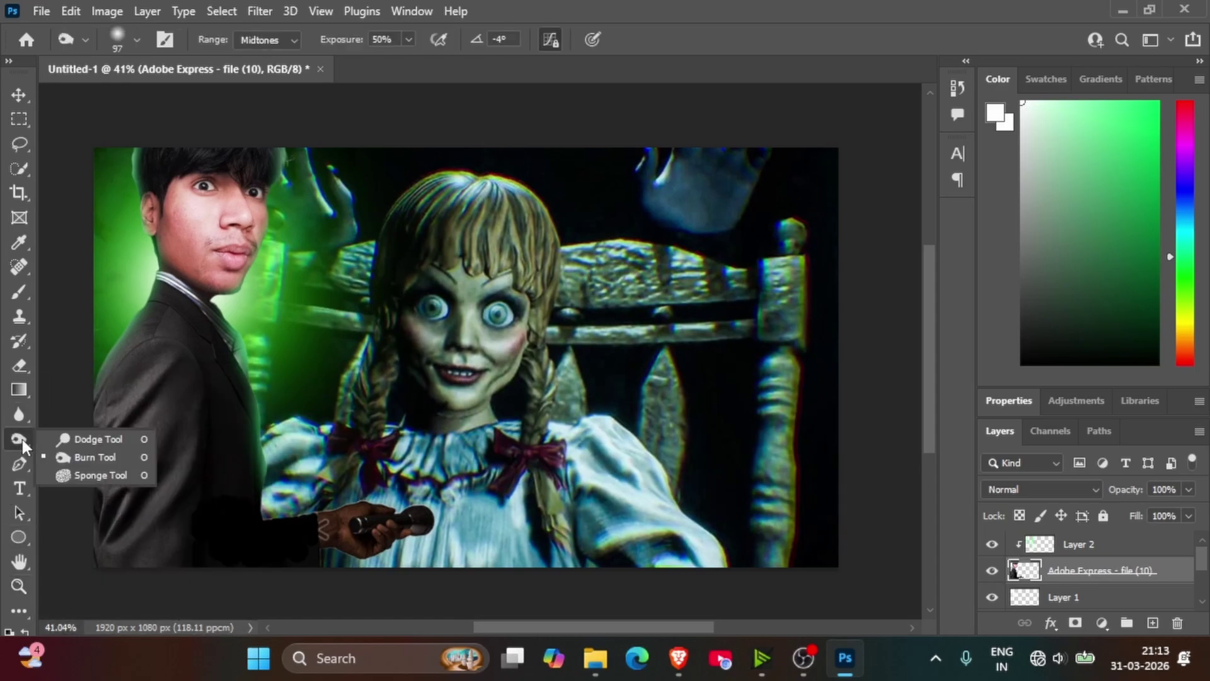
left_click(95, 456)
left_click(137, 39)
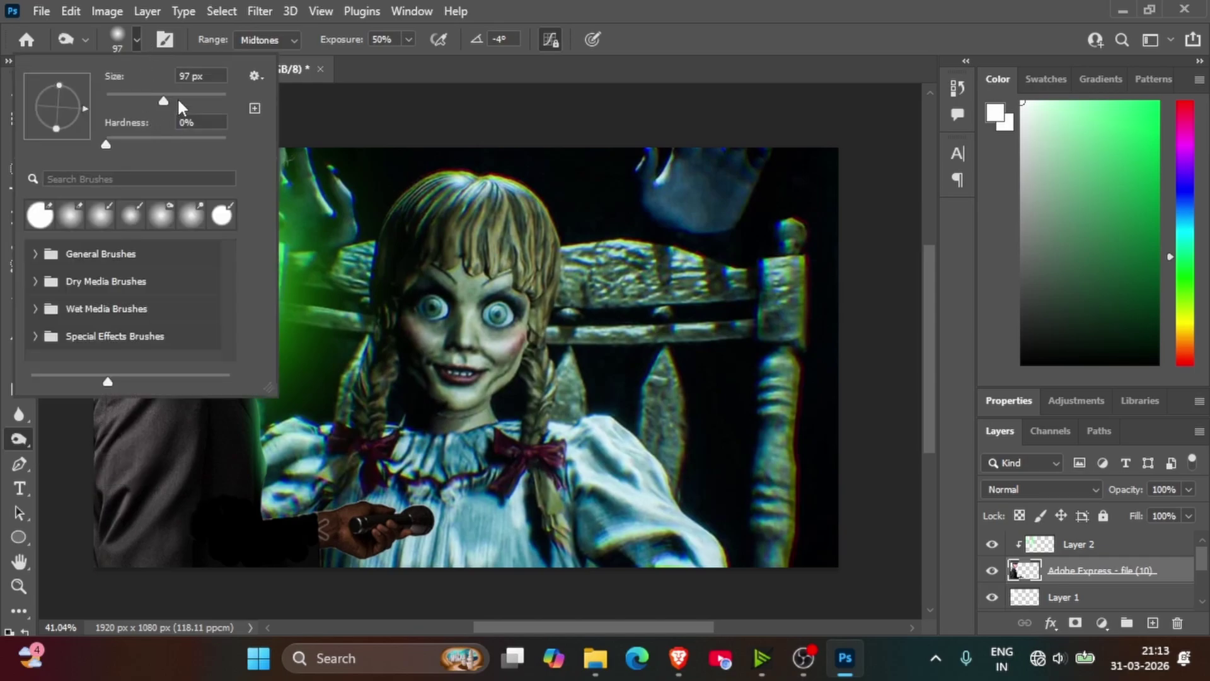
left_click_drag(176, 95, 213, 92)
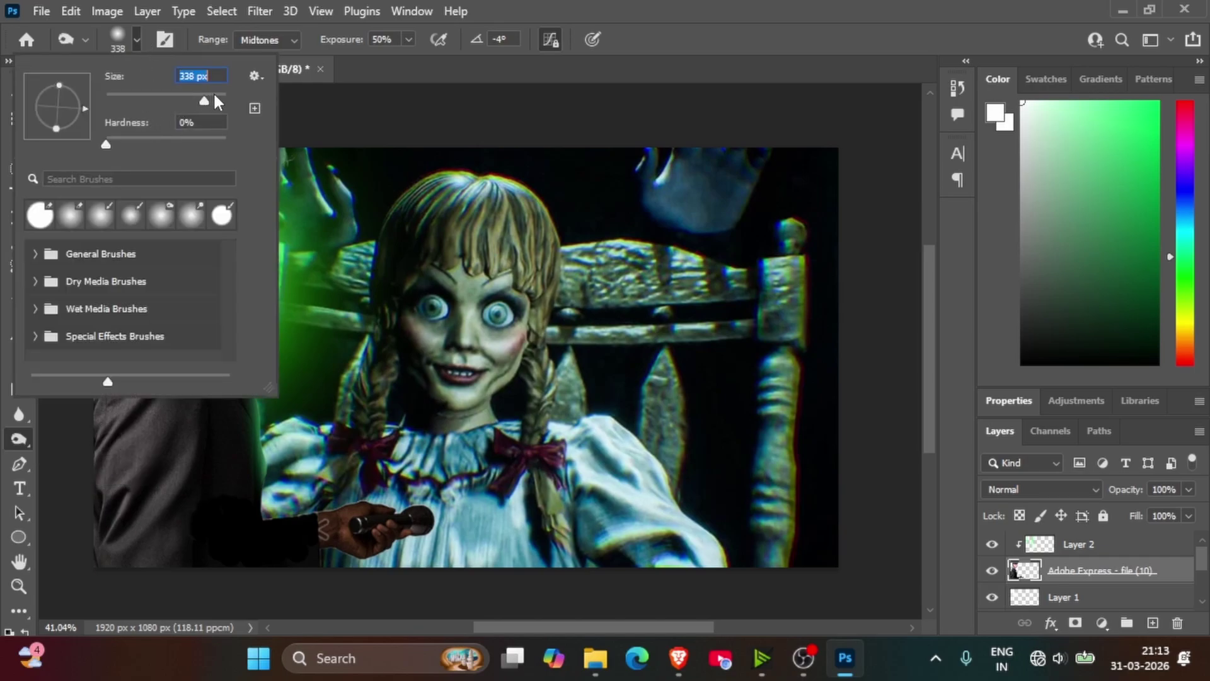
left_click(139, 30)
scroll(1080, 588, "down", 3)
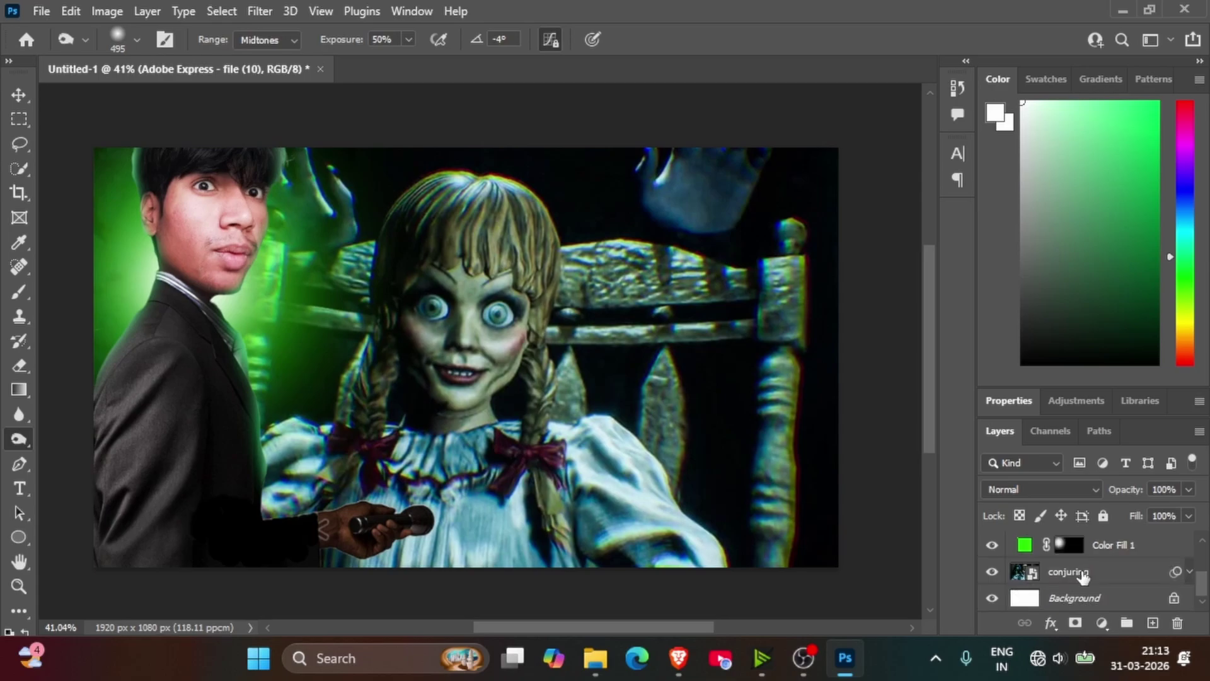
left_click(1079, 572)
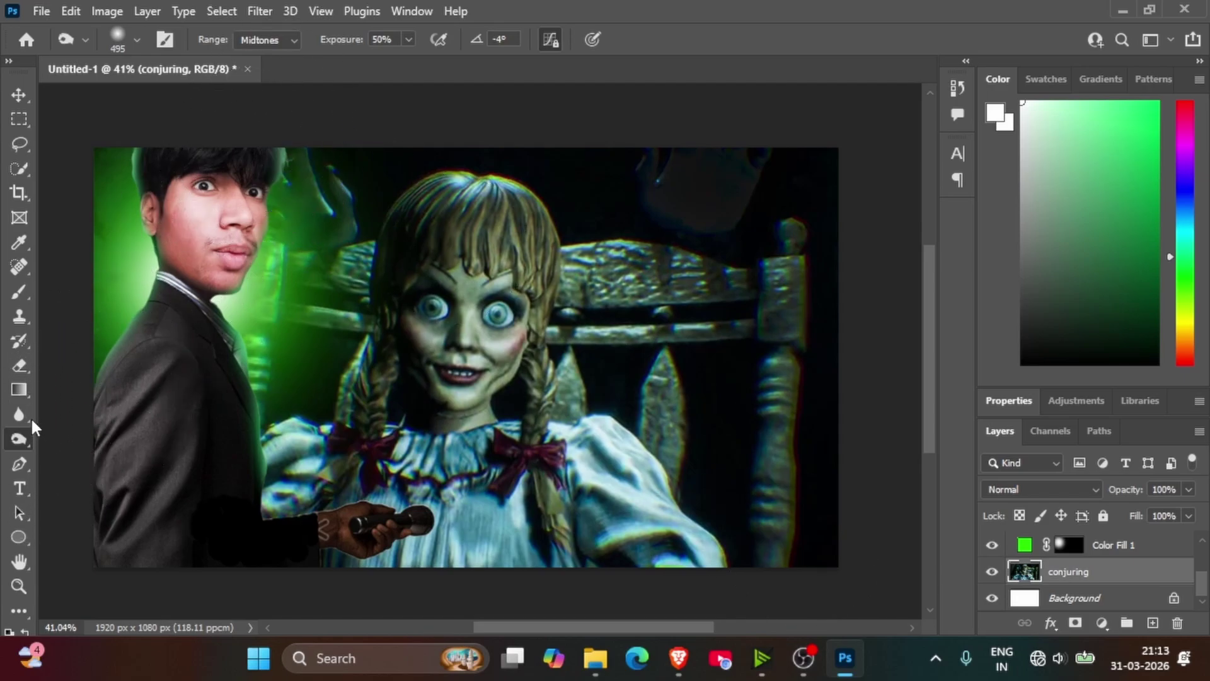
Brighten the doll's face, braids and dress on the conjuring layer with the Dodge tool at 900 px and 50% midtones exposure.
right_click(20, 438)
key("Escape")
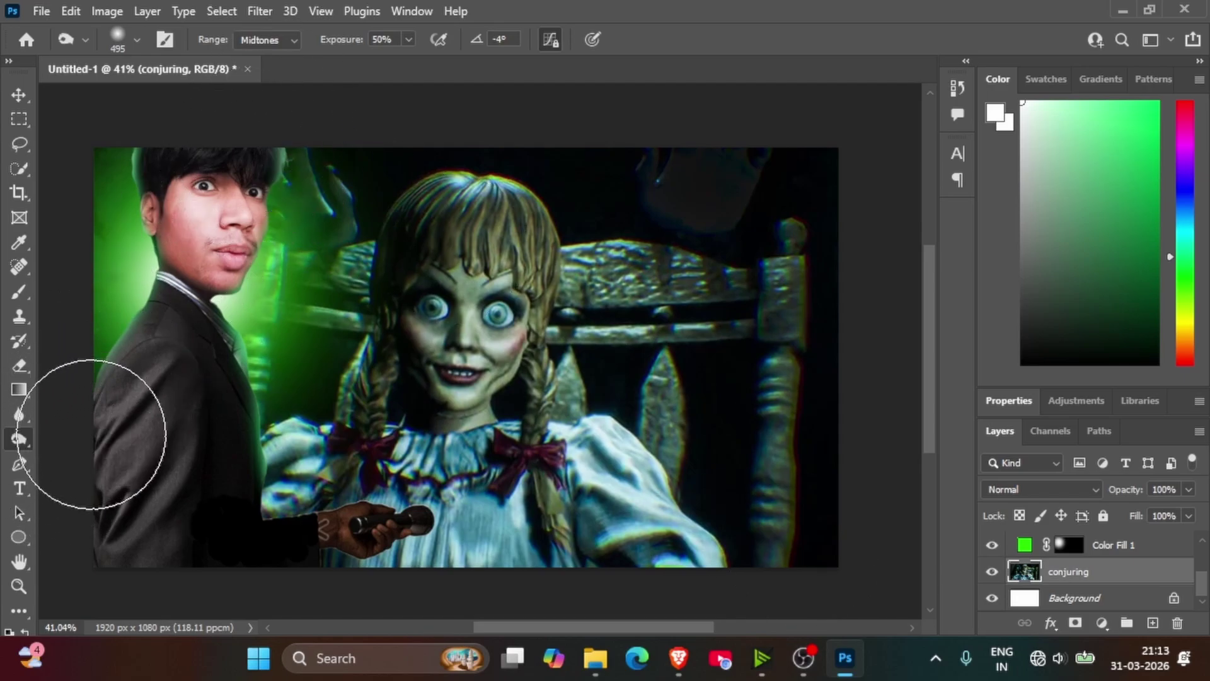
right_click(21, 439)
left_click(95, 439)
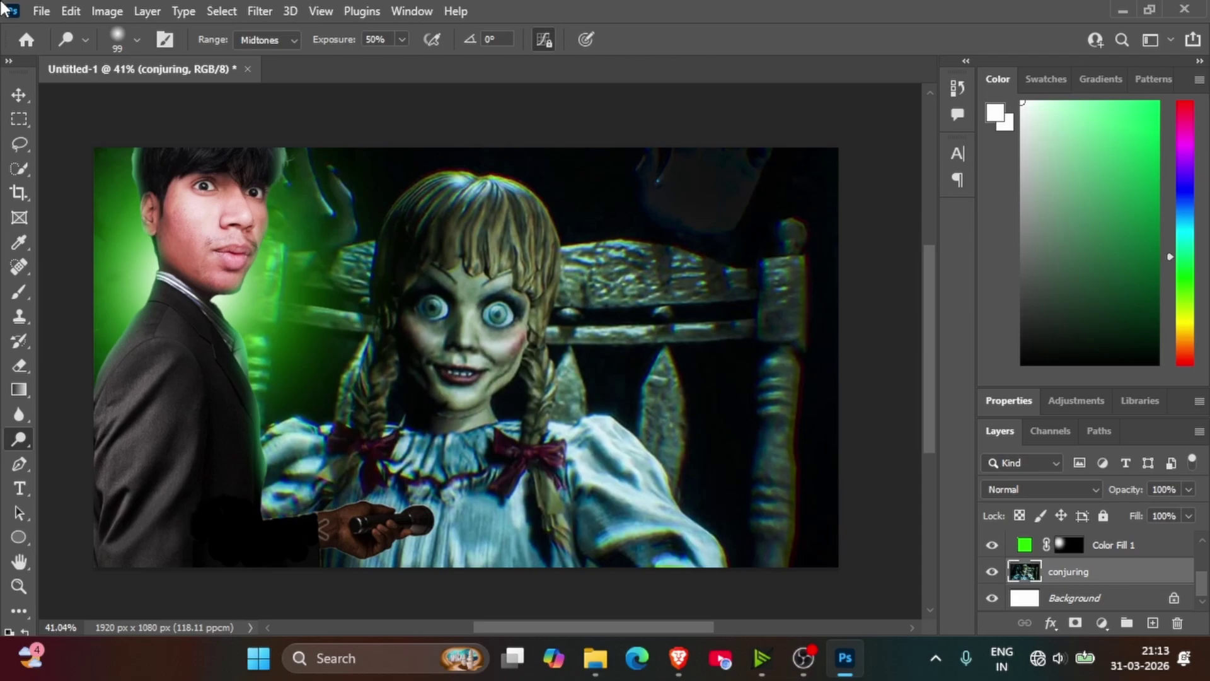
left_click(120, 49)
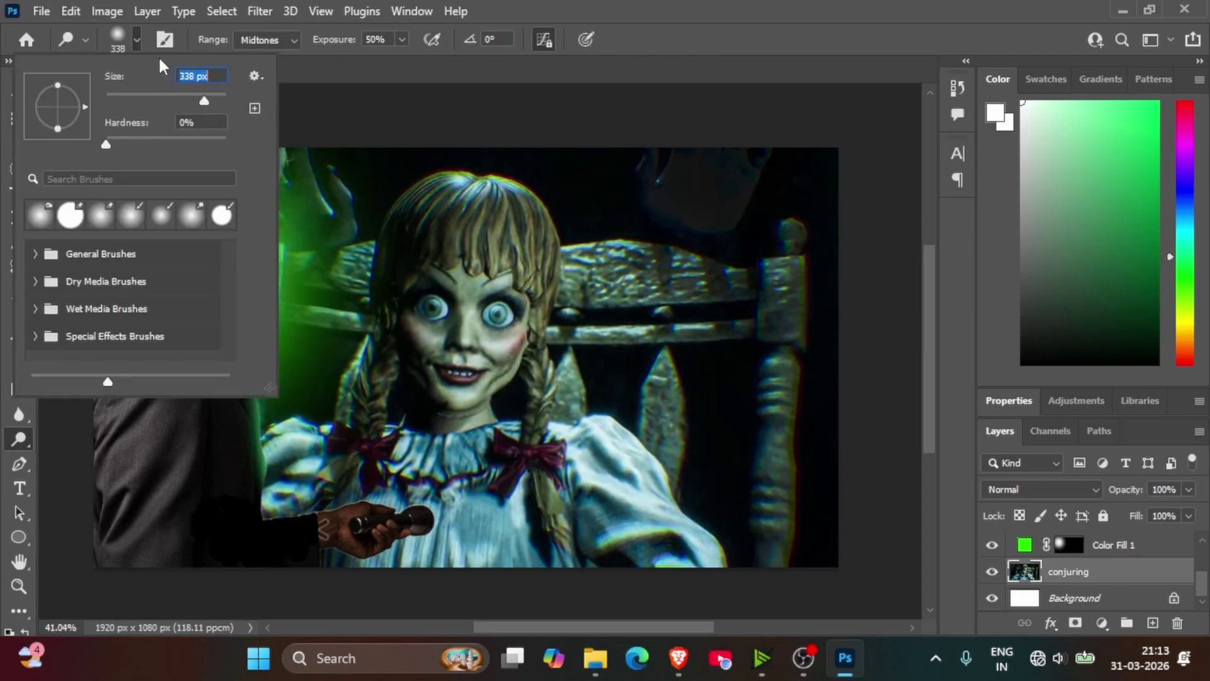
type("900")
key("Return")
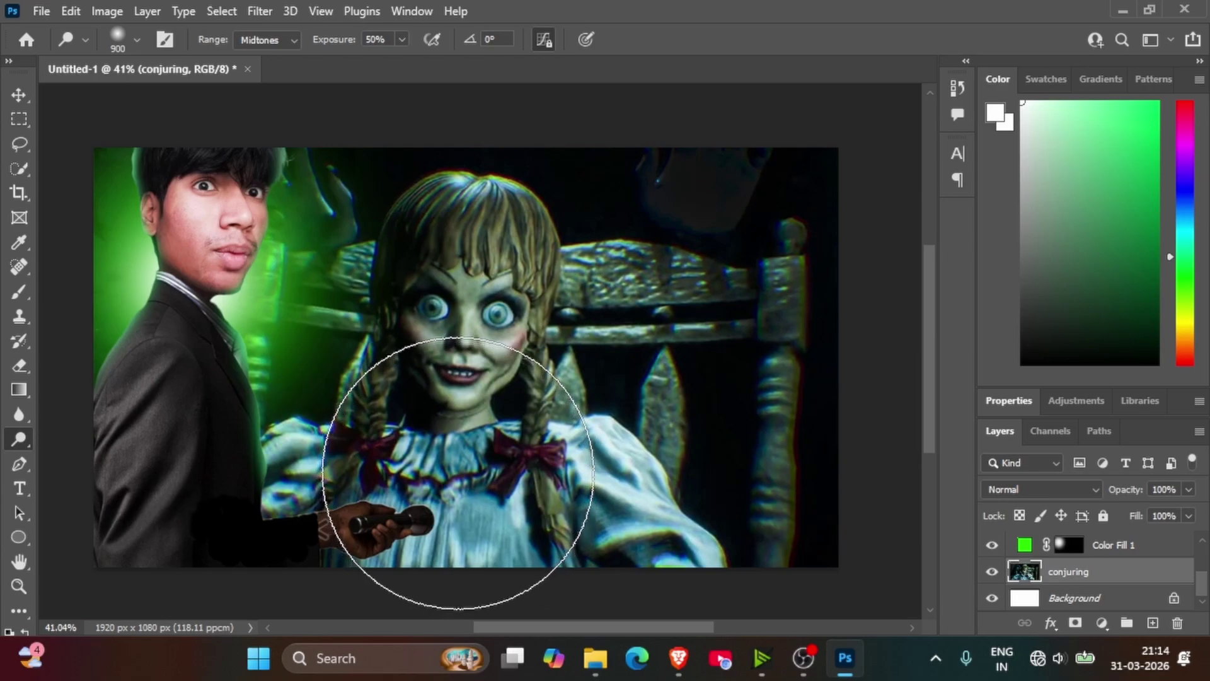
mouse_move(460, 486)
left_mouse_down()
mouse_move(465, 459)
mouse_move(444, 474)
left_mouse_up()
mouse_move(793, 358)
left_mouse_down()
mouse_move(716, 365)
mouse_move(648, 554)
mouse_move(405, 527)
mouse_move(628, 486)
mouse_move(513, 486)
mouse_move(513, 338)
mouse_move(500, 388)
mouse_move(378, 338)
mouse_move(631, 353)
mouse_move(339, 466)
left_mouse_up()
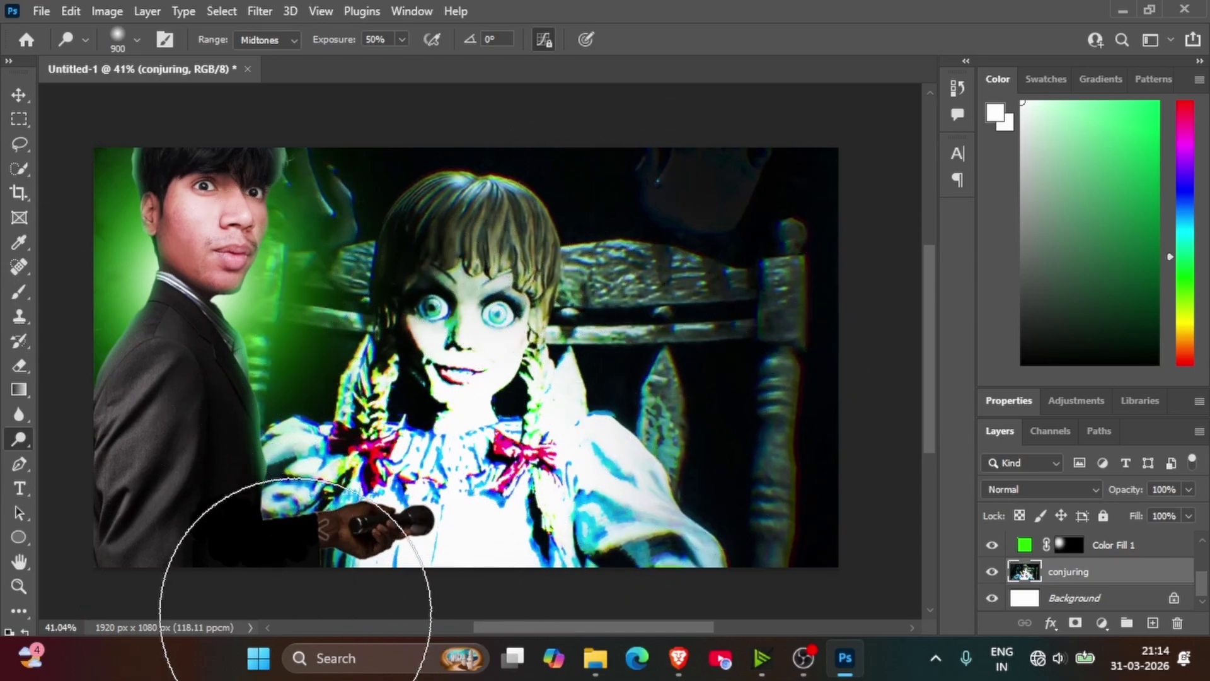
Place The_Conjuring_Last_Rites_logo from the thumbnail 2 folder and scale it to 13.24% in the canvas's upper-right corner.
left_click(588, 660)
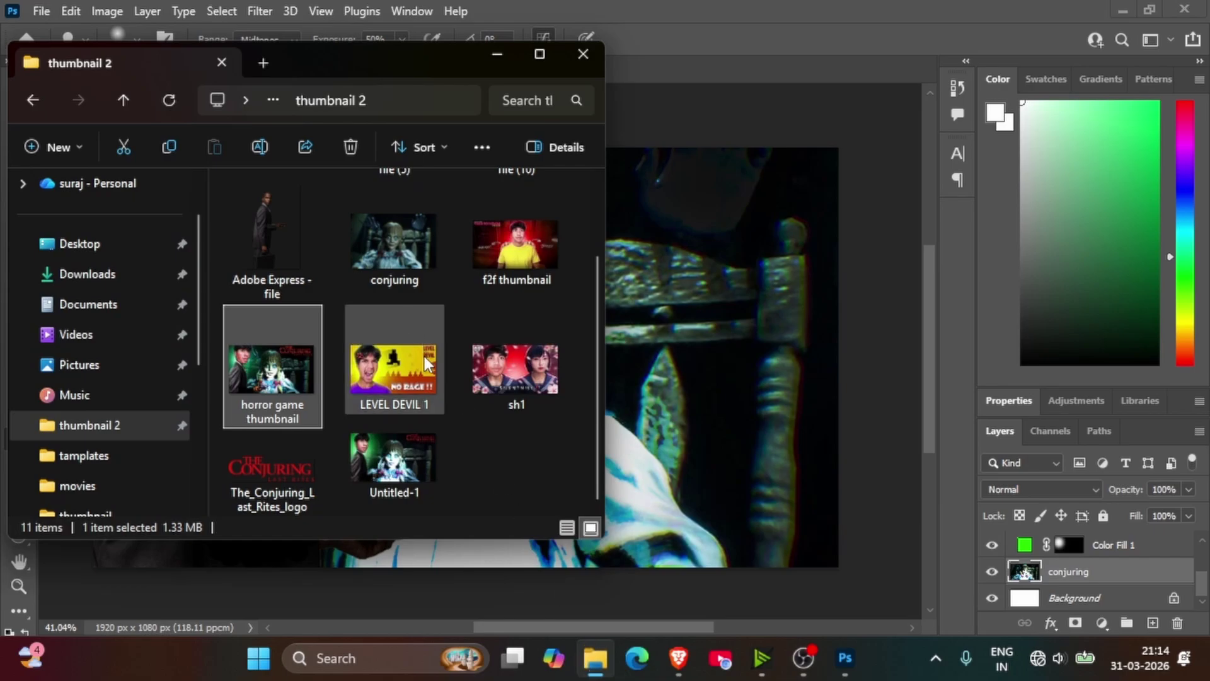
left_click_drag(271, 479, 763, 323)
left_click_drag(549, 362, 548, 282)
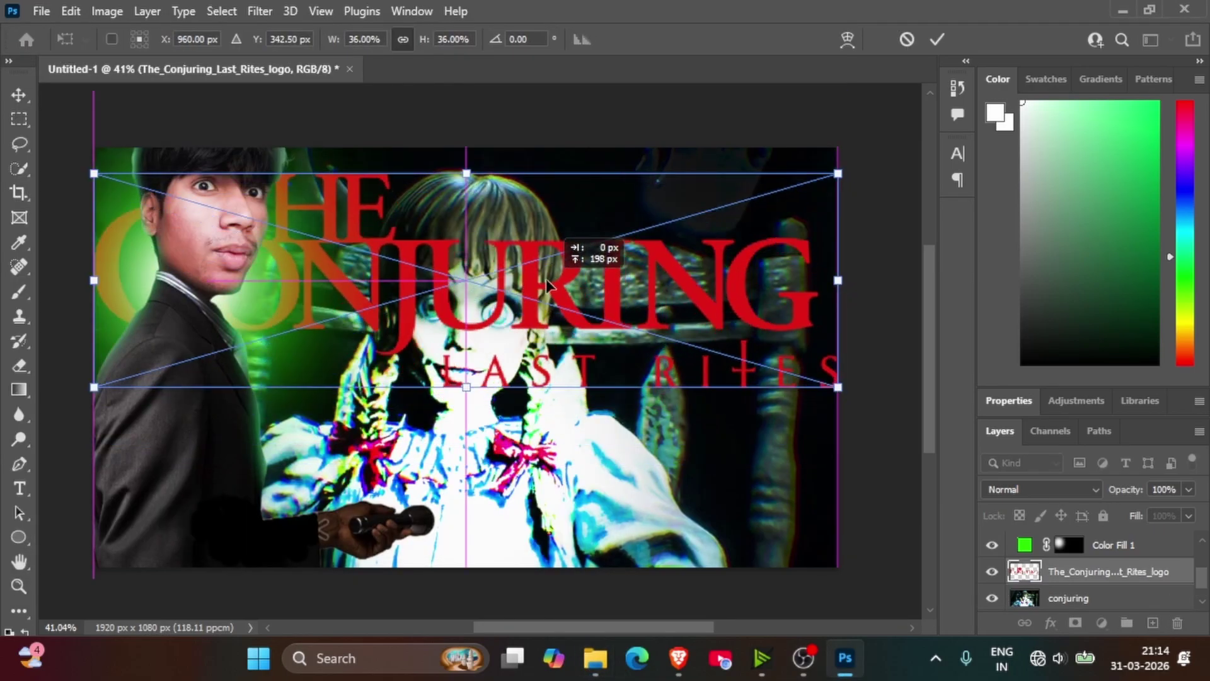
left_click_drag(837, 386, 479, 284)
left_click_drag(295, 291, 542, 215)
left_click_drag(446, 157, 546, 159)
left_click_drag(561, 202, 570, 195)
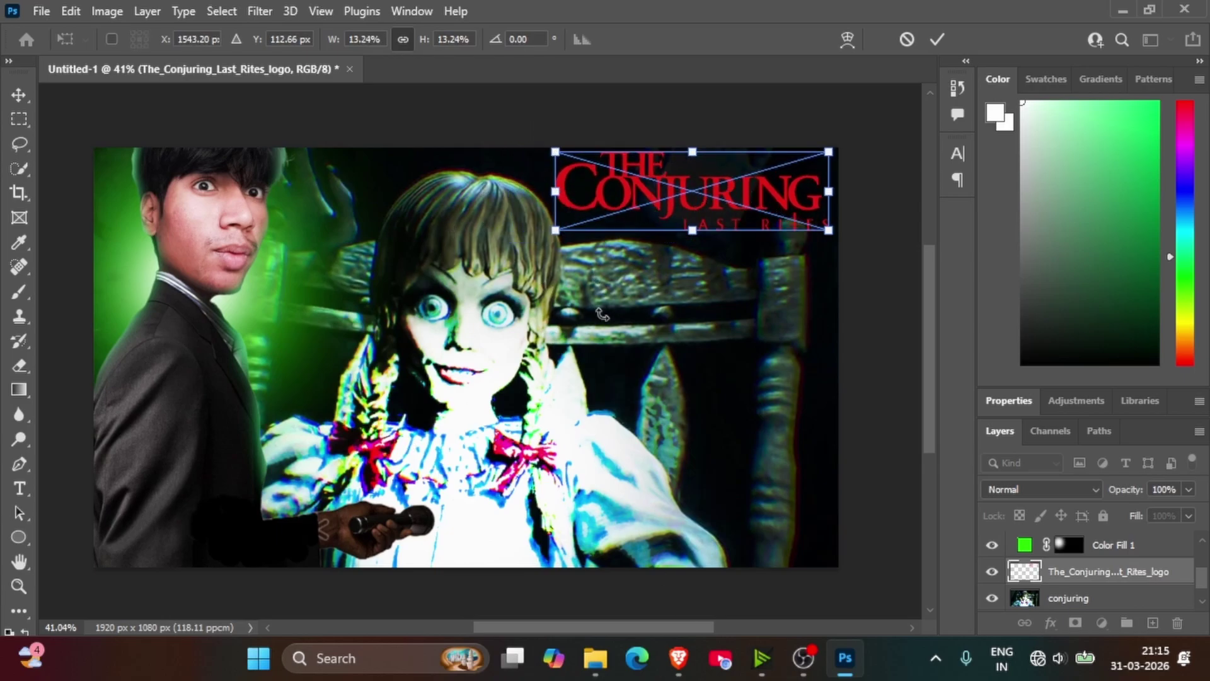
key("Return")
Move the Conjuring logo layer to the top of the layer stack and add an empty layer directly beneath it.
key("o")
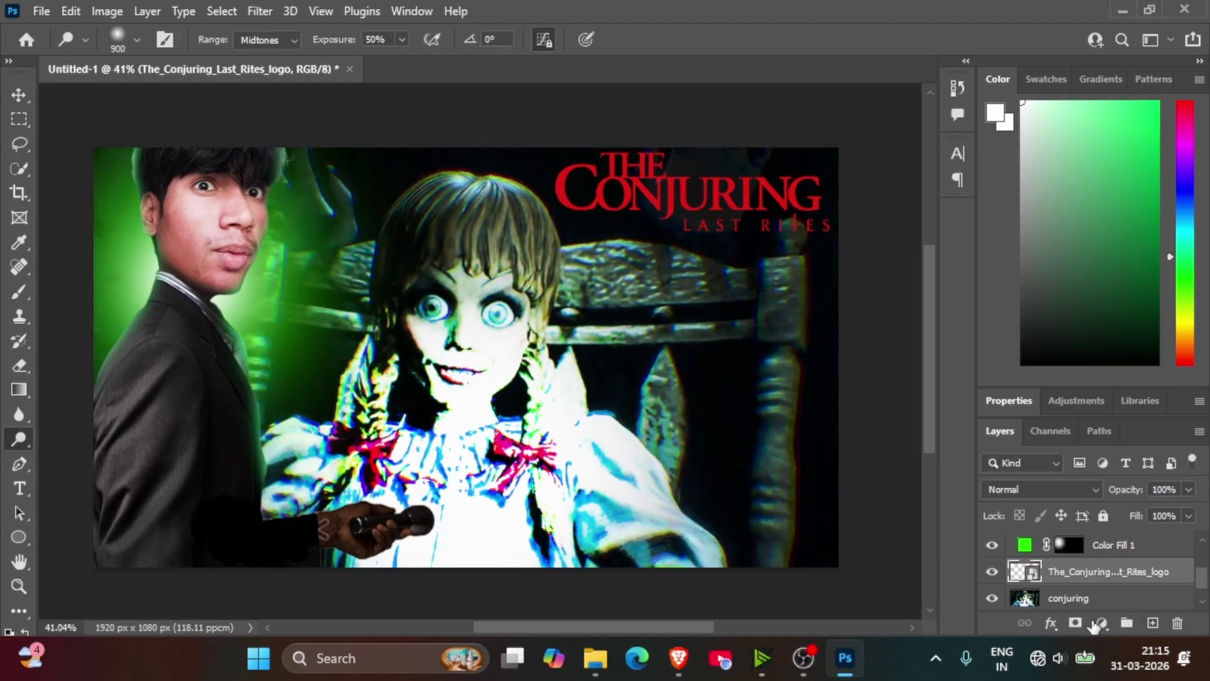
left_click(1153, 623)
mouse_move(1075, 571)
left_mouse_down()
mouse_move(1081, 538)
mouse_move(1096, 575)
left_mouse_up()
left_click(1153, 624)
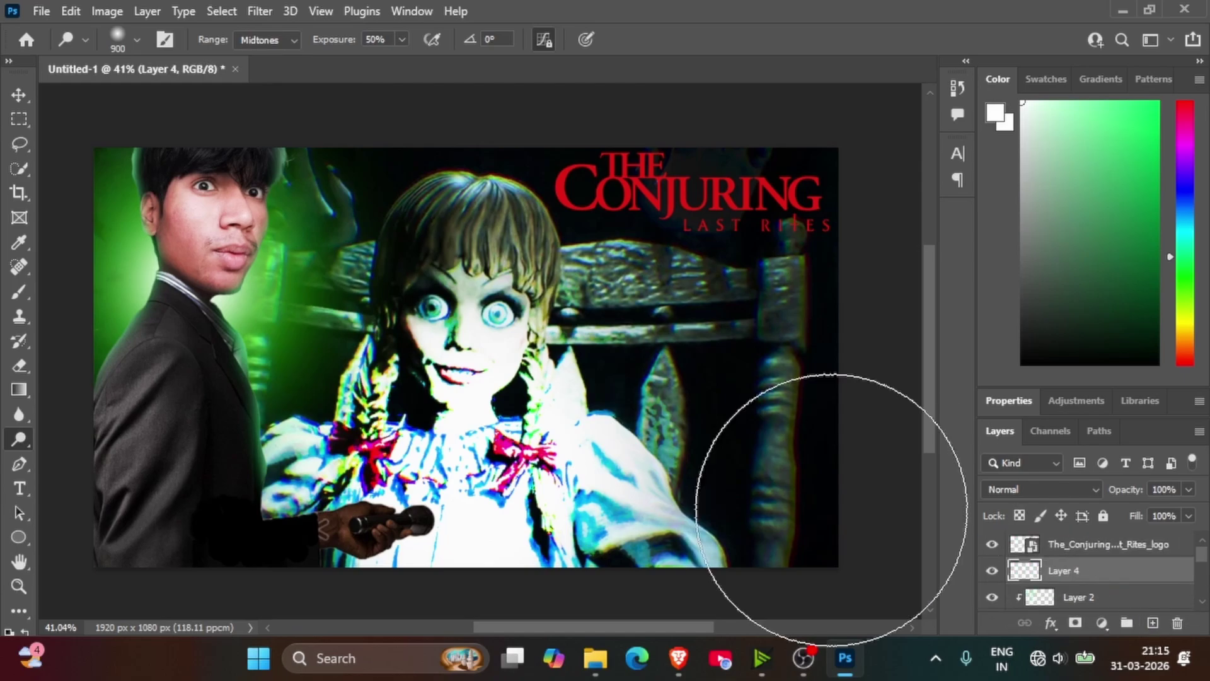
Paint soft black shading behind the Conjuring logo on the new layer with the brush at 259 px.
key("b")
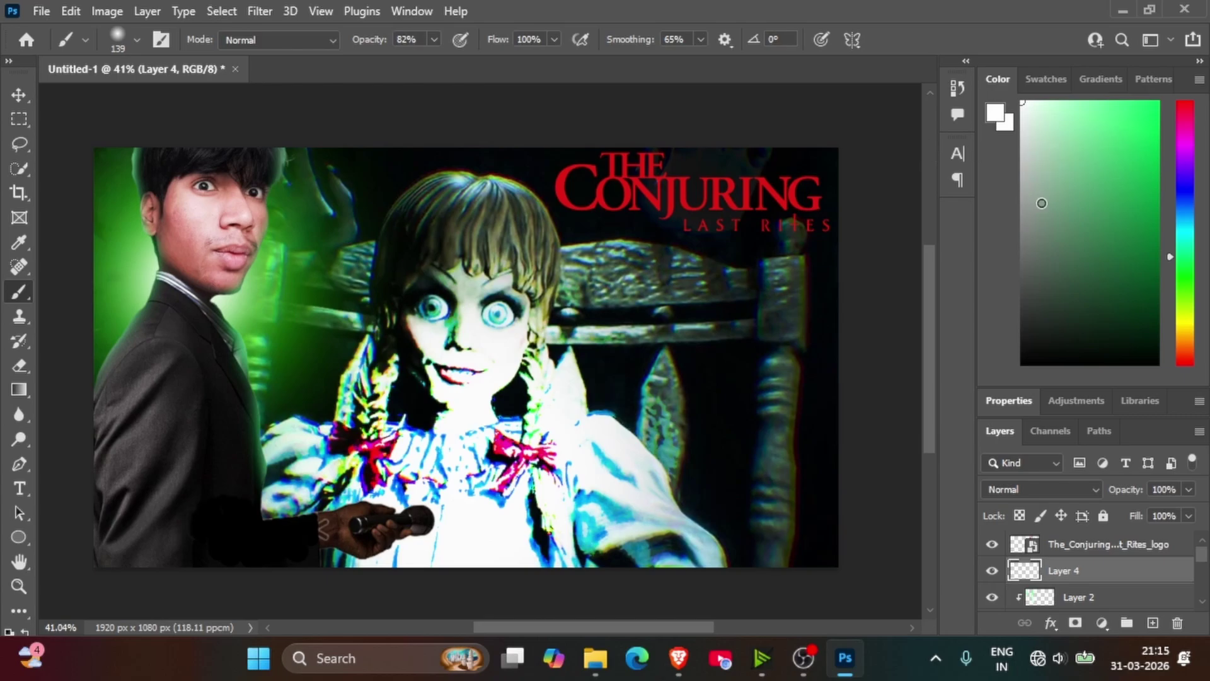
key("d")
left_click(132, 41)
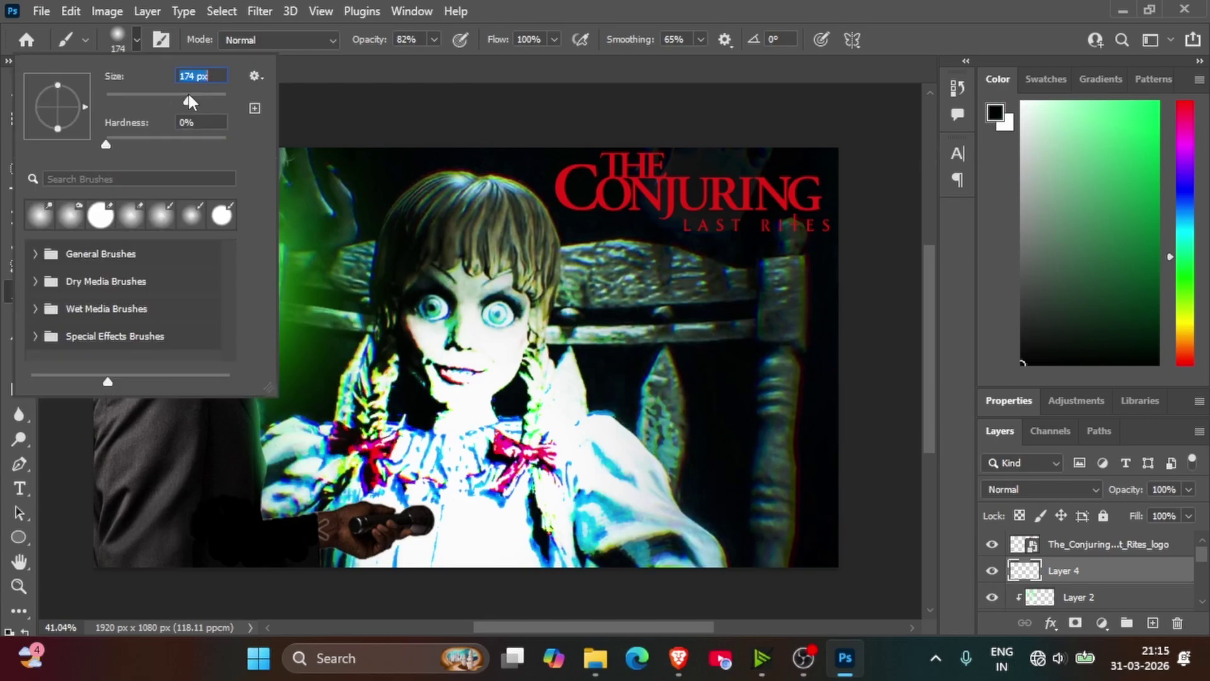
left_click_drag(188, 95, 200, 96)
left_click(137, 42)
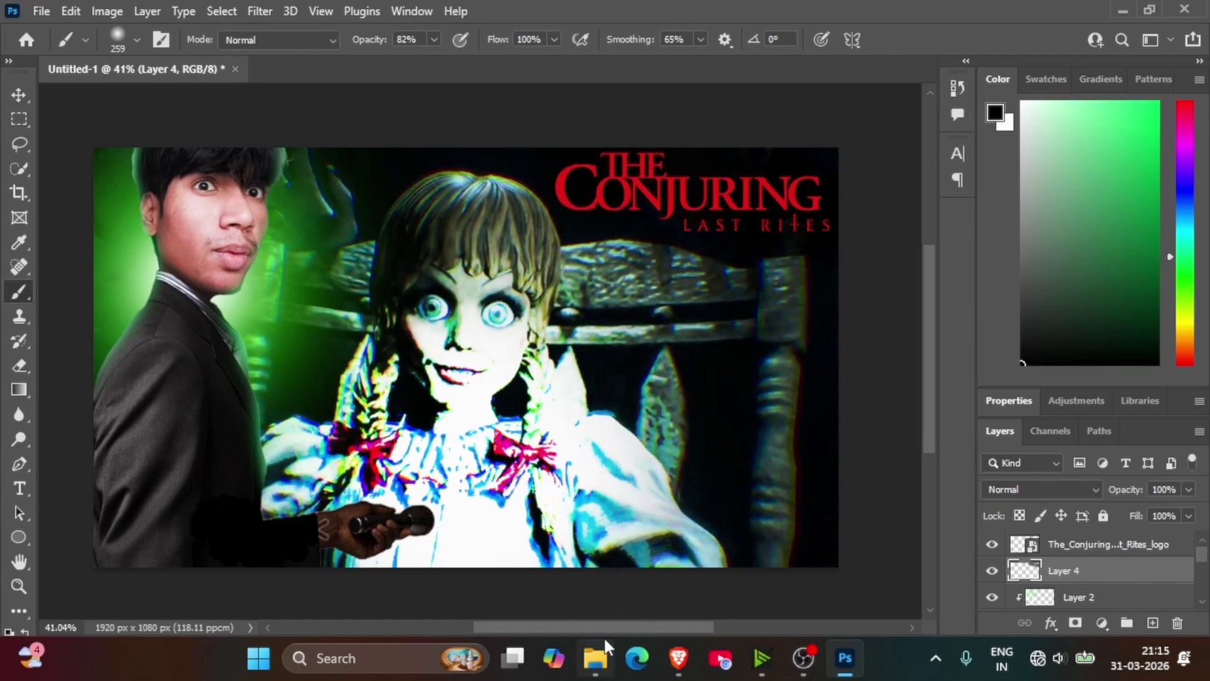
View the reference image horror game thumbnail.jpg from File Explorer, return to Photoshop and select the Conjuring logo layer.
left_click(596, 655)
double_click(351, 513)
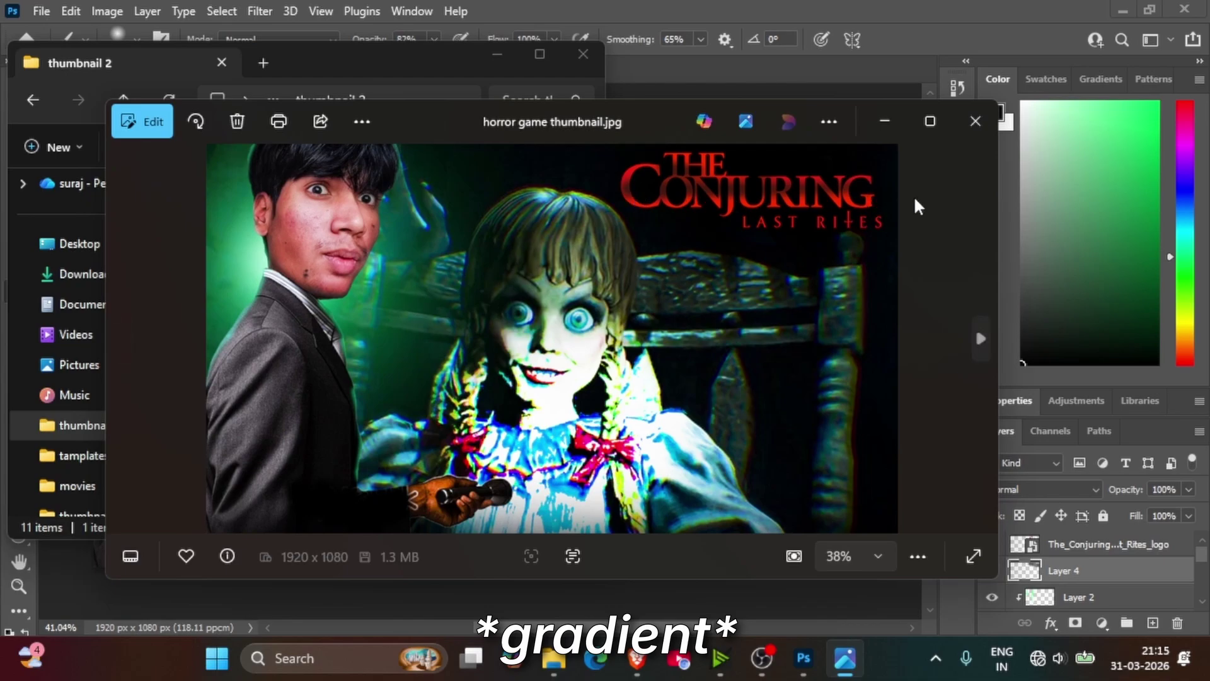
left_click(974, 120)
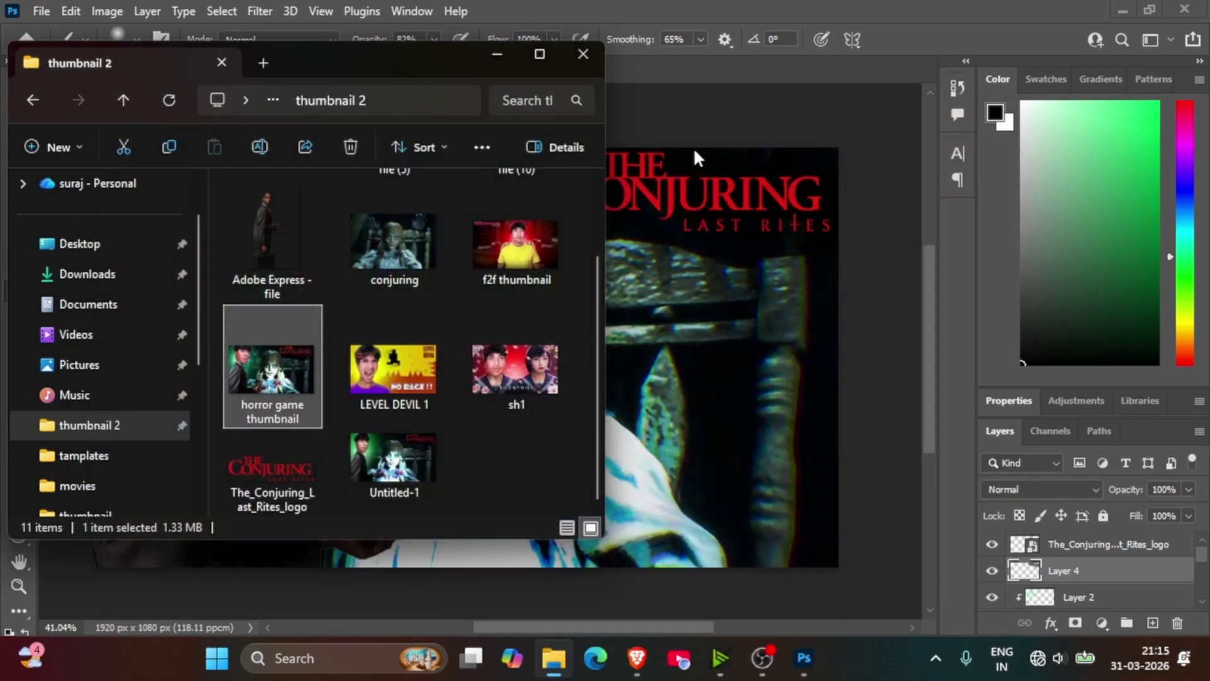
left_click(501, 53)
left_click(1068, 549)
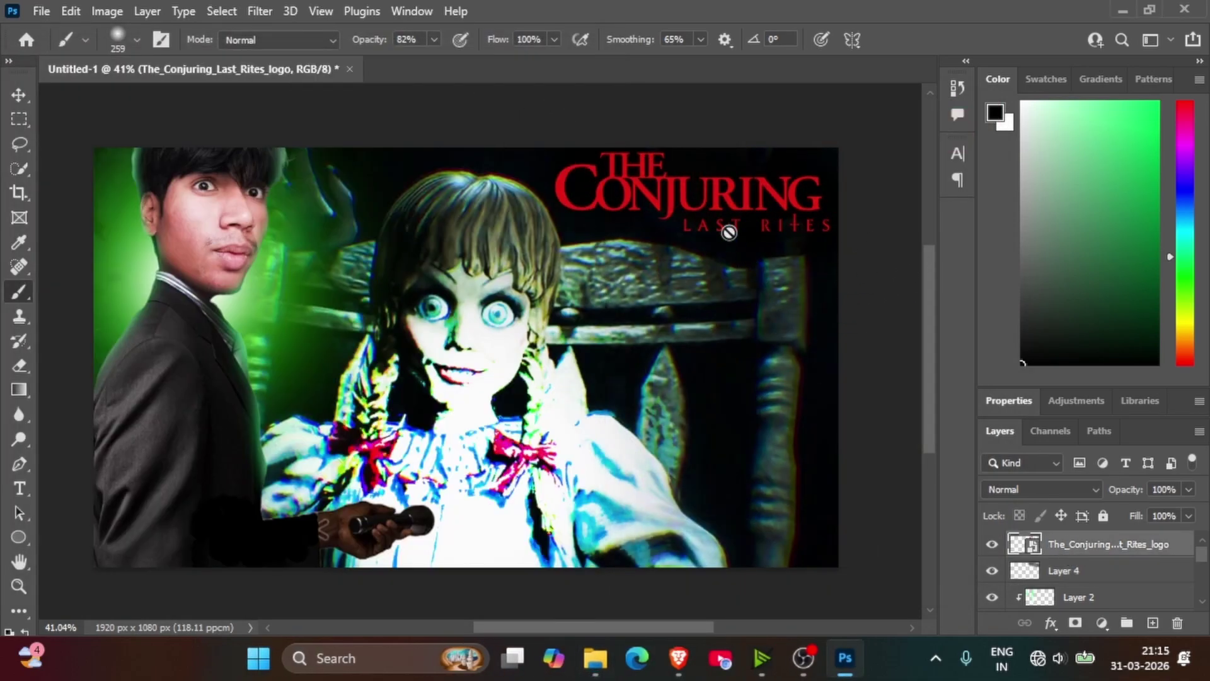
Add an empty layer above the Conjuring logo and clip it to the logo layer.
left_click(694, 227)
key("Return")
key("ctrl+shift+alt+n")
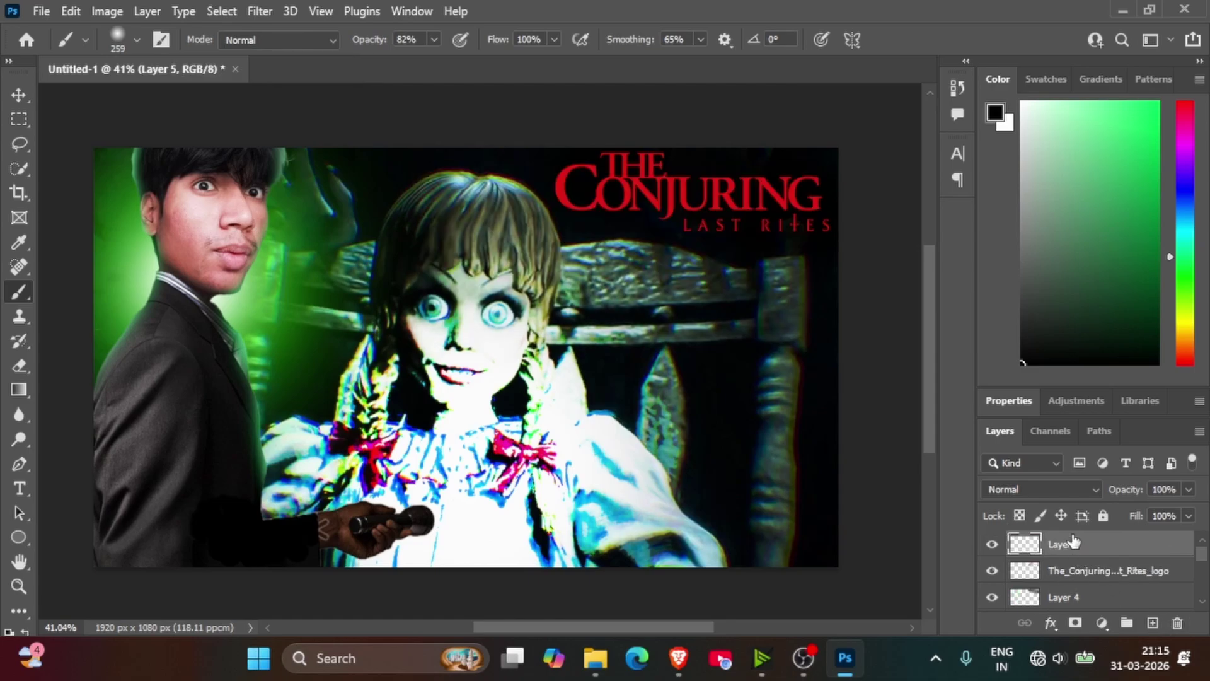
right_click(1074, 548)
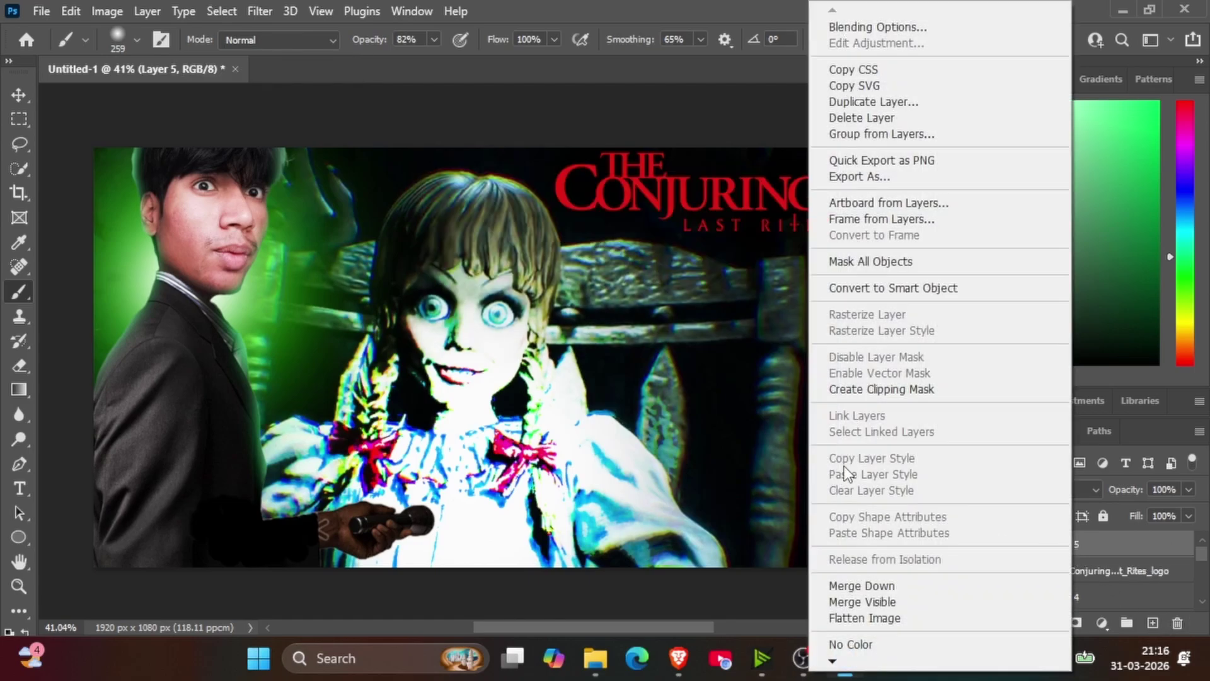
left_click(906, 389)
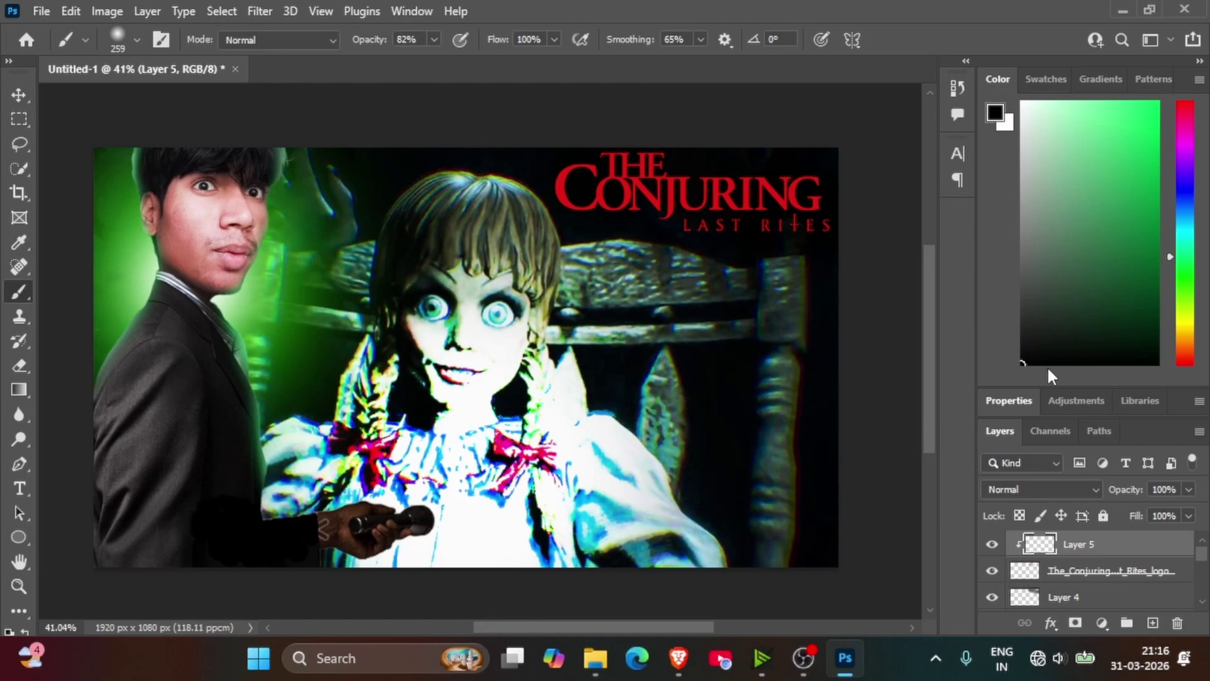
Try shading the Conjuring logo in black on the clipped layer with an 88 px brush, and undo the stroke.
left_click(135, 39)
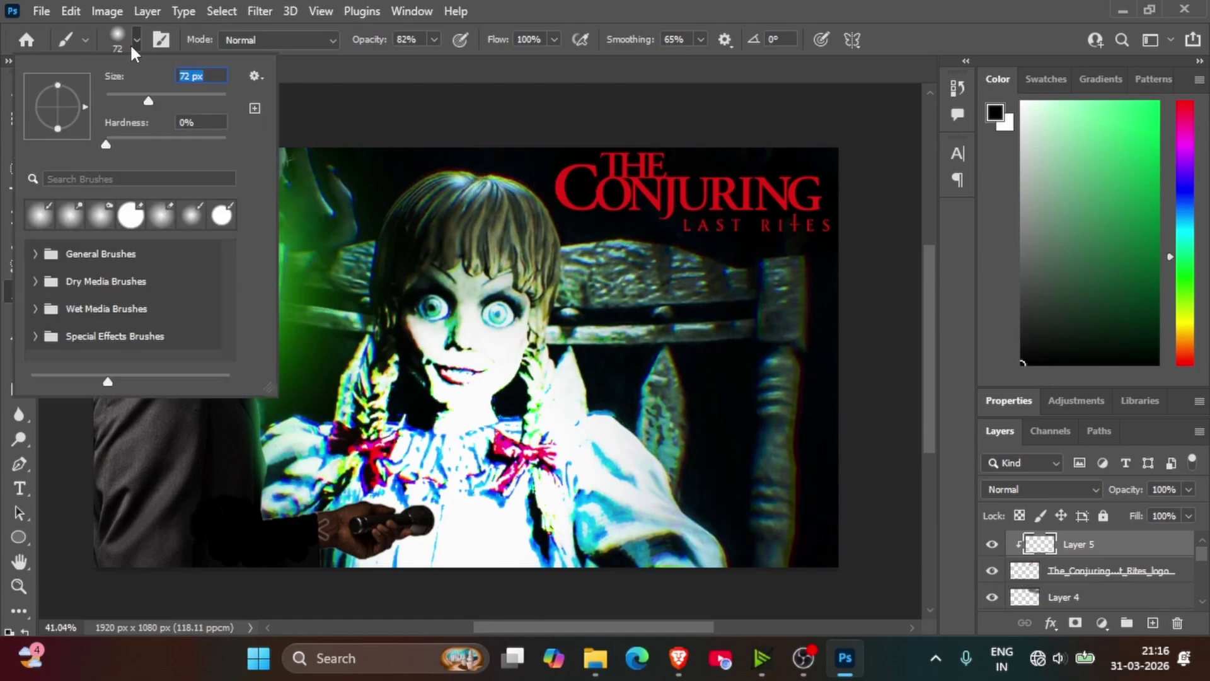
type("88")
left_click(138, 35)
left_click_drag(545, 174, 734, 189)
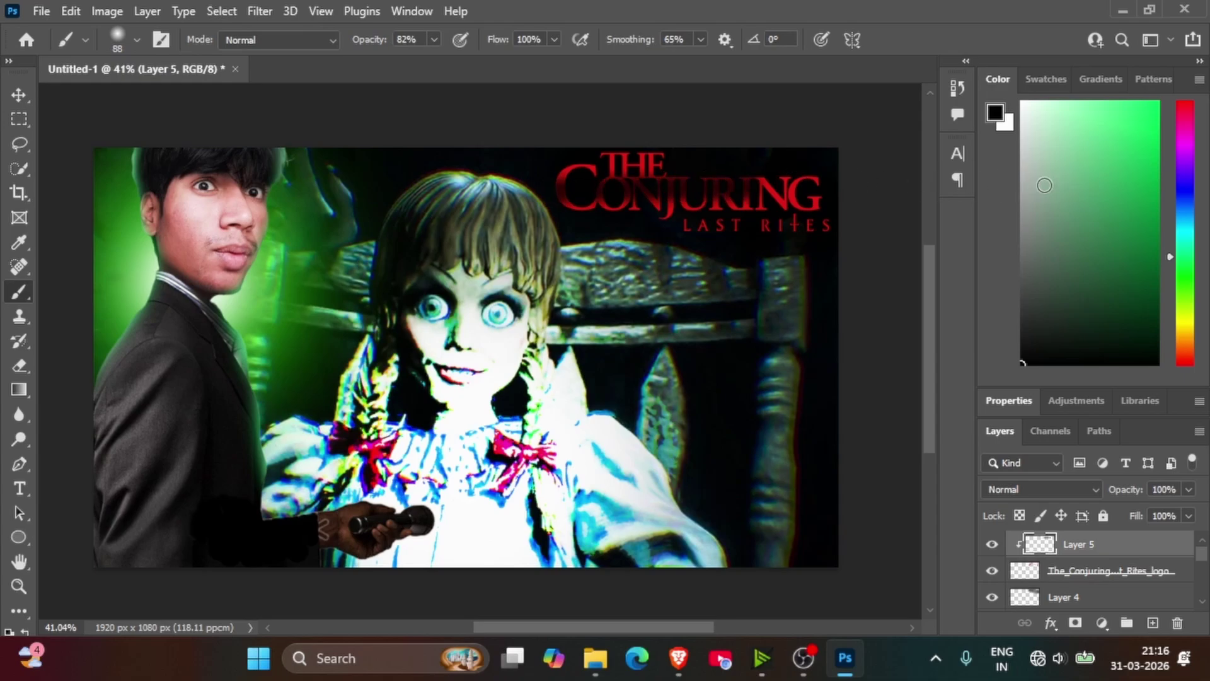
key("ctrl+z")
Set the brush to 63% opacity and 73 px and paint softer black shading over the Conjuring logo.
left_click(434, 39)
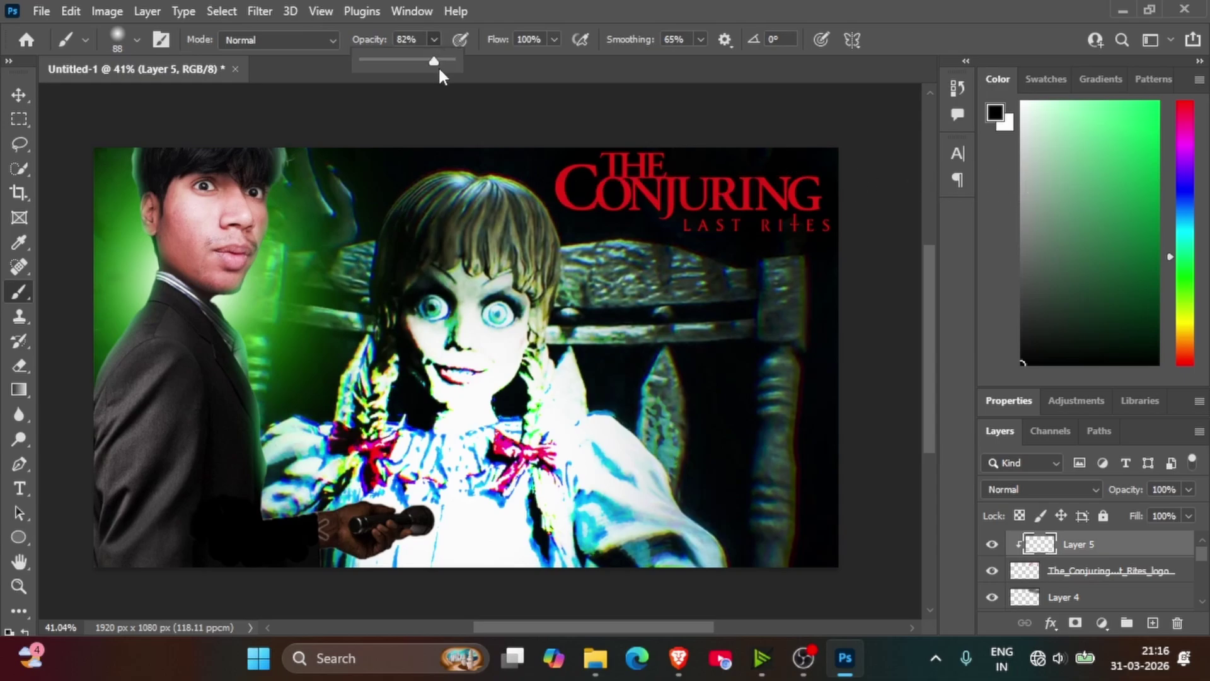
left_click_drag(415, 63, 418, 62)
left_click(137, 42)
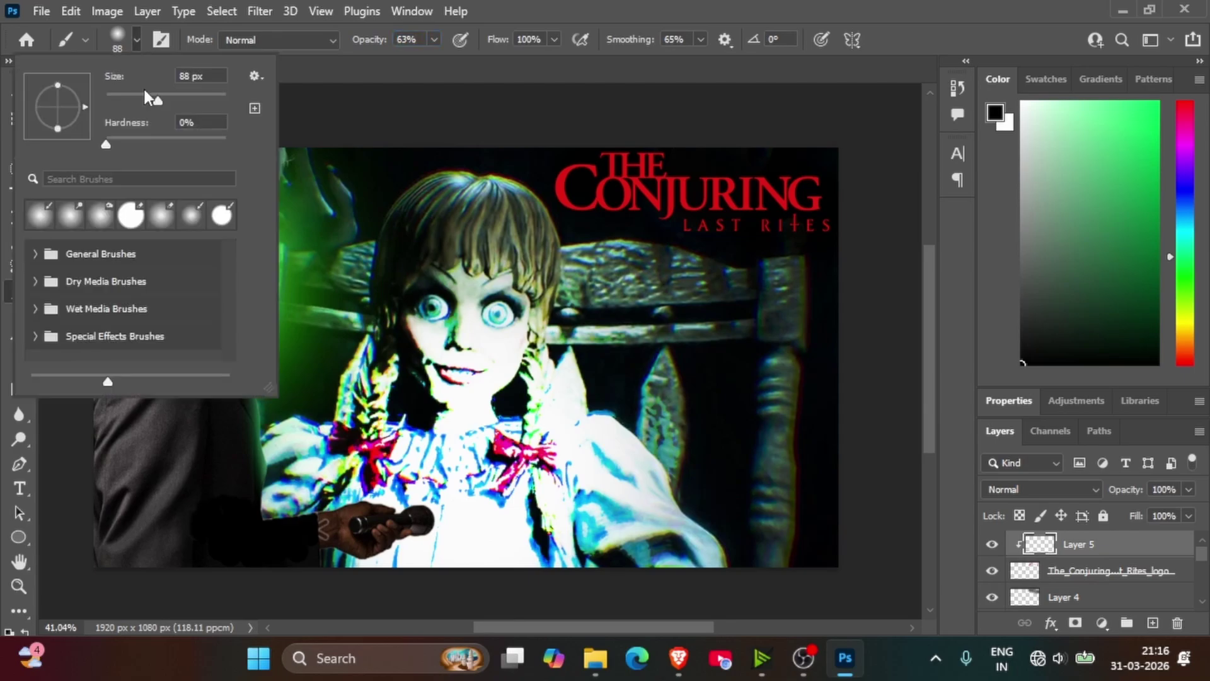
left_click_drag(155, 95, 149, 94)
key("Return")
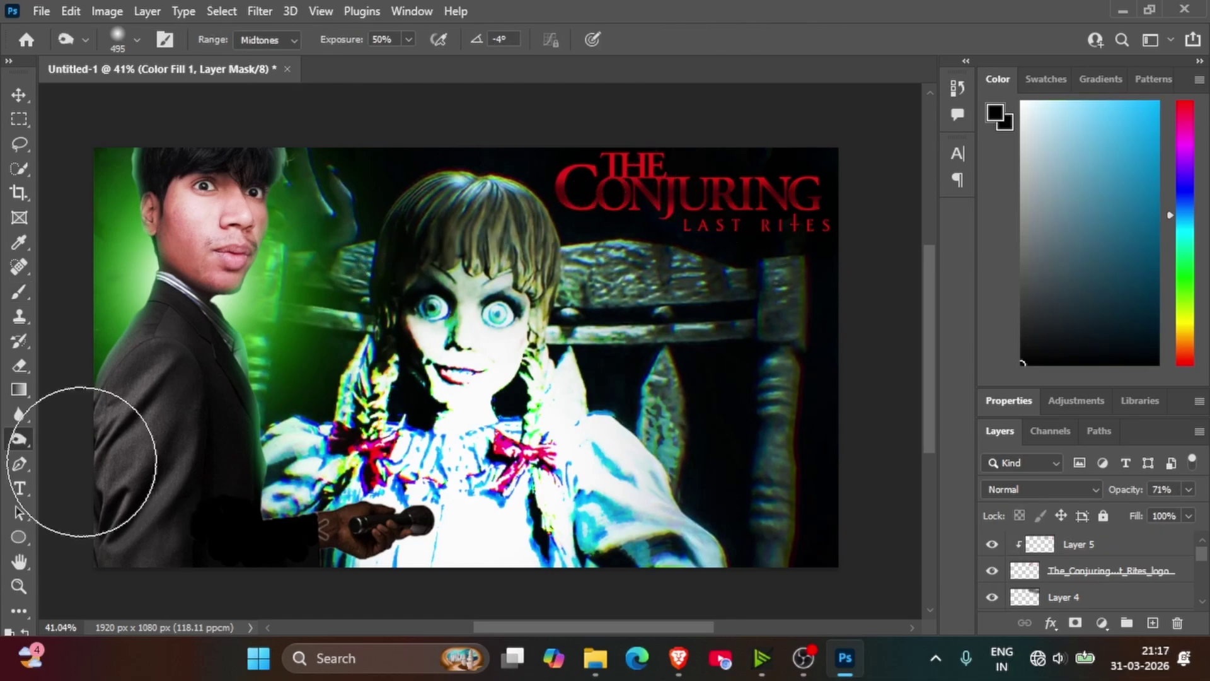
Burn the conjuring background layer's midtones at 50% exposure around the chair's right side and the dark area beside the suited figure.
scroll(1075, 583, "down", 2)
scroll(1072, 577, "down", 3)
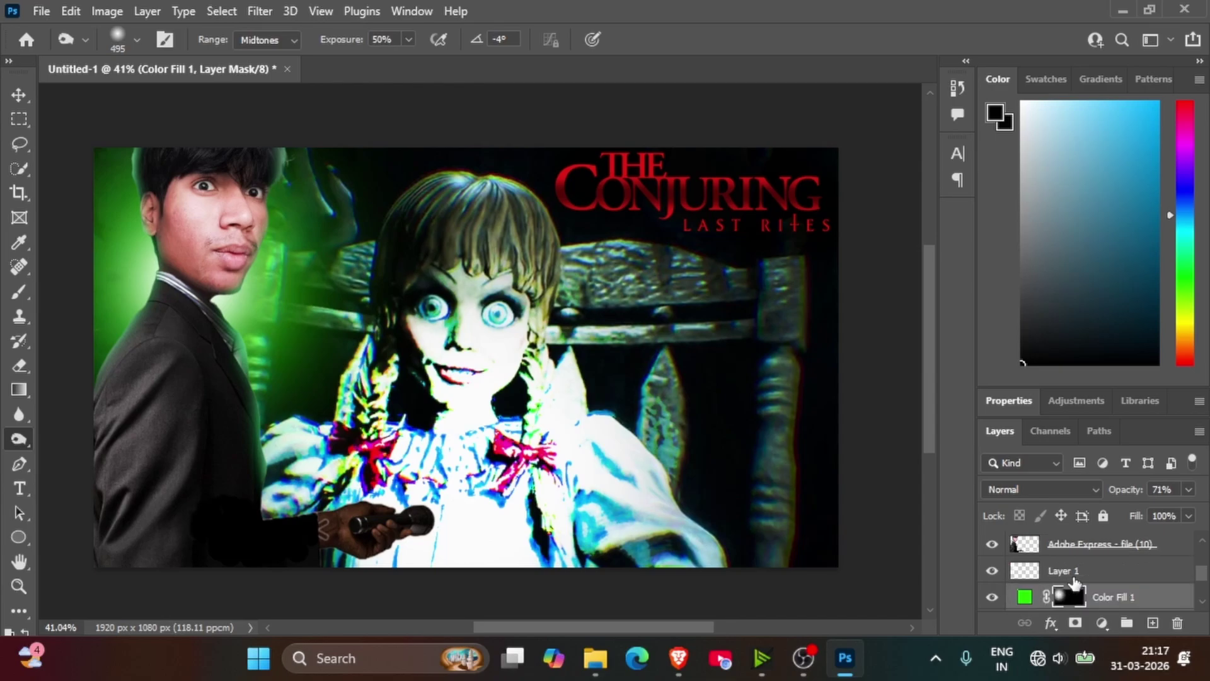
left_click(1068, 571)
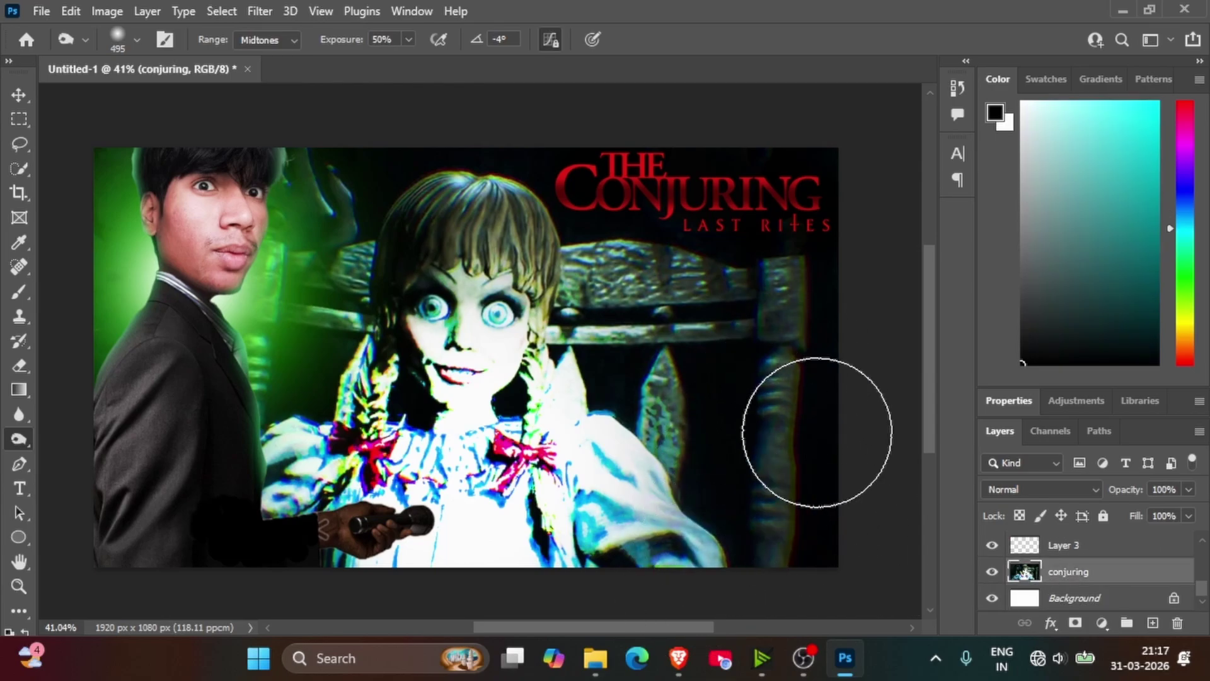
mouse_move(736, 508)
left_mouse_down()
mouse_move(703, 560)
mouse_move(750, 484)
left_mouse_up()
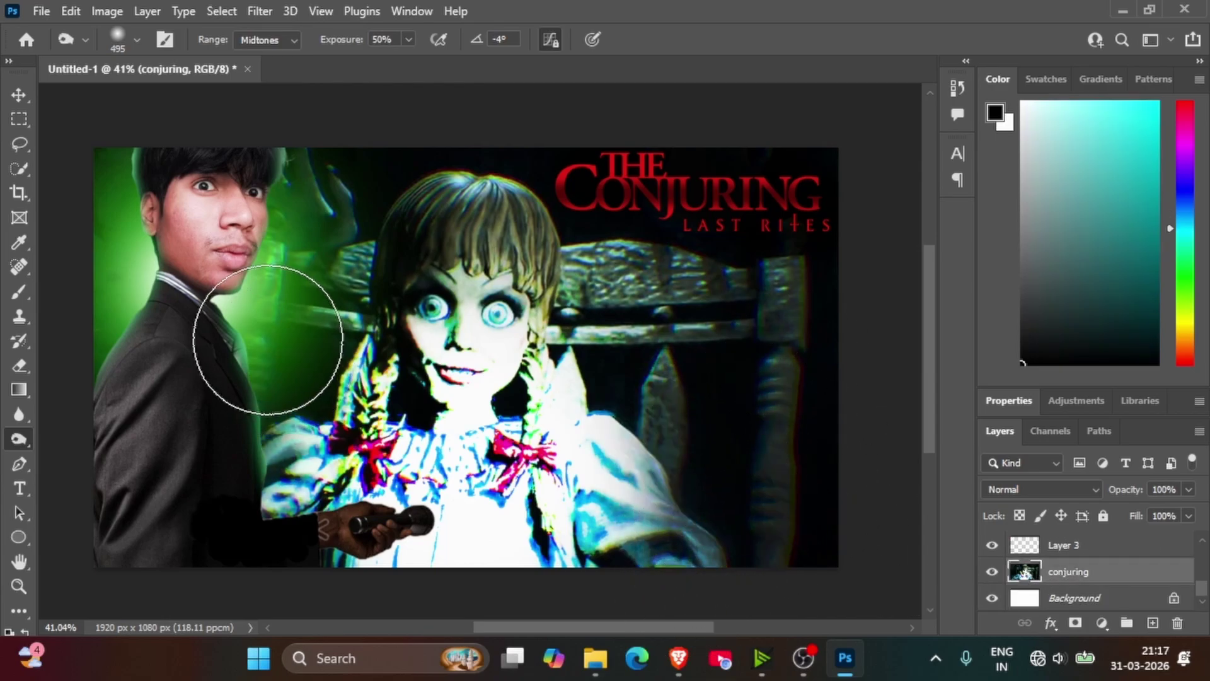
mouse_move(271, 343)
left_mouse_down()
mouse_move(242, 253)
mouse_move(277, 205)
mouse_move(346, 179)
mouse_move(298, 193)
left_mouse_up()
Add an empty layer at the top of the layer stack, above the logo's clipped shading layer.
scroll(1113, 540, "up", 3)
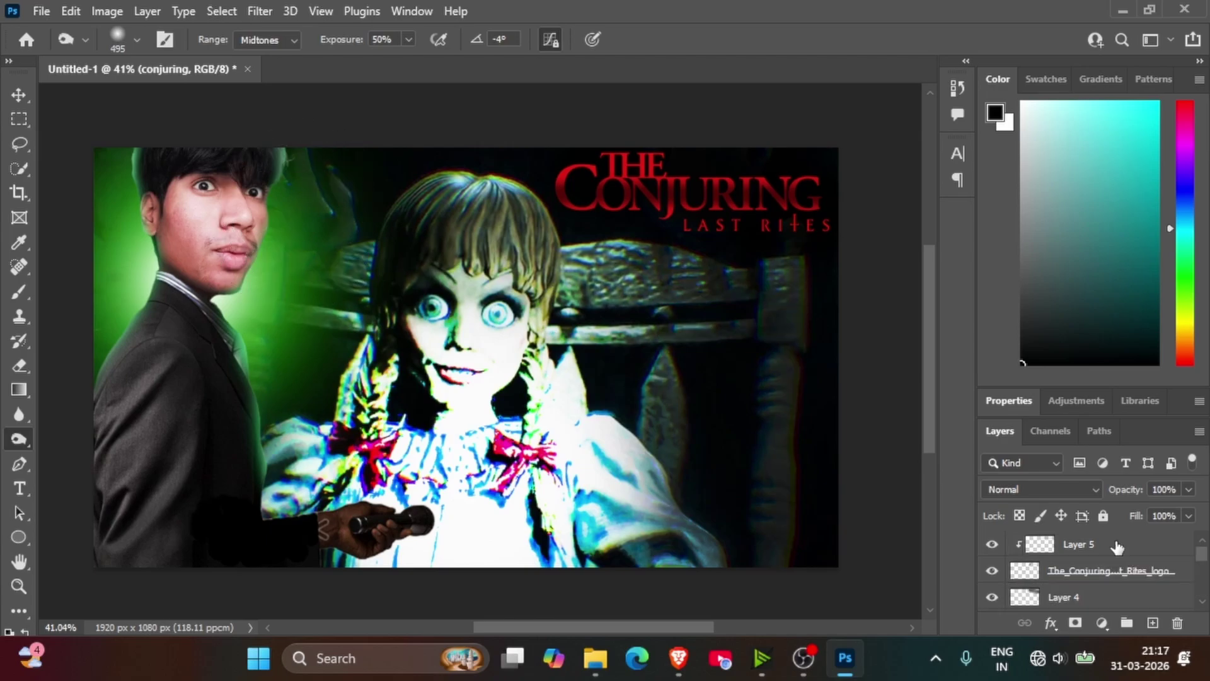
left_click(1114, 543)
left_click(1153, 623)
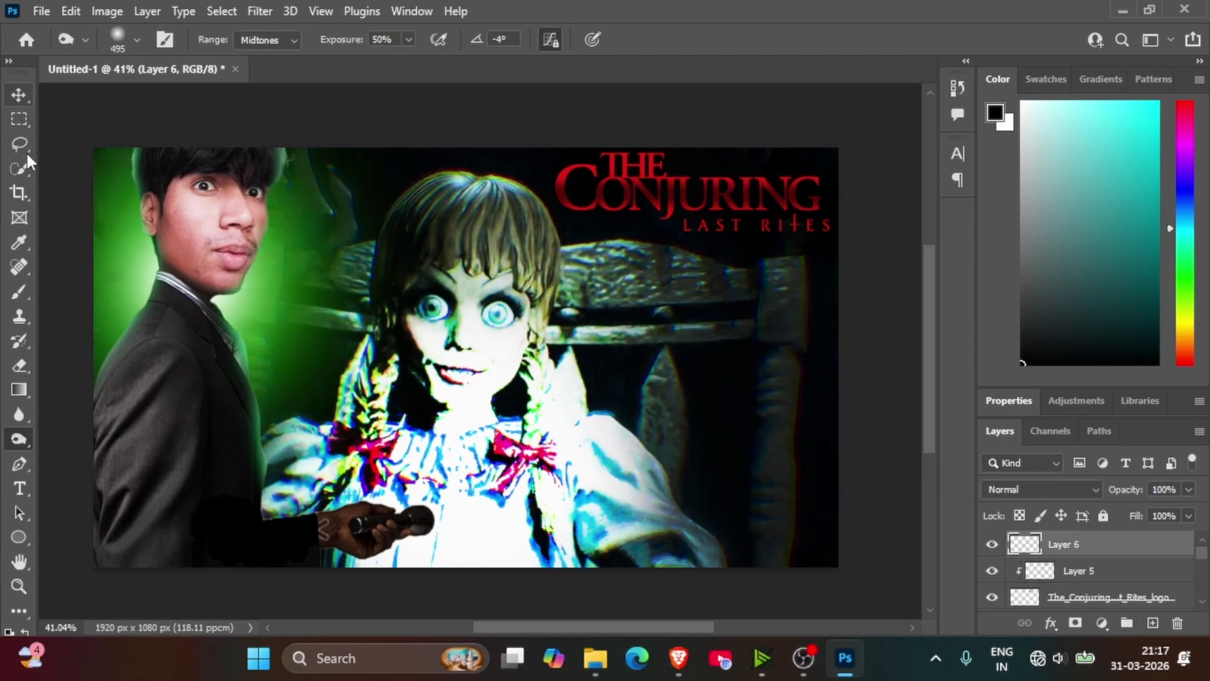
Try darkening the suit's lower part and the green background with a black brush enlarged to 369 px, and undo the strokes.
left_click(17, 293)
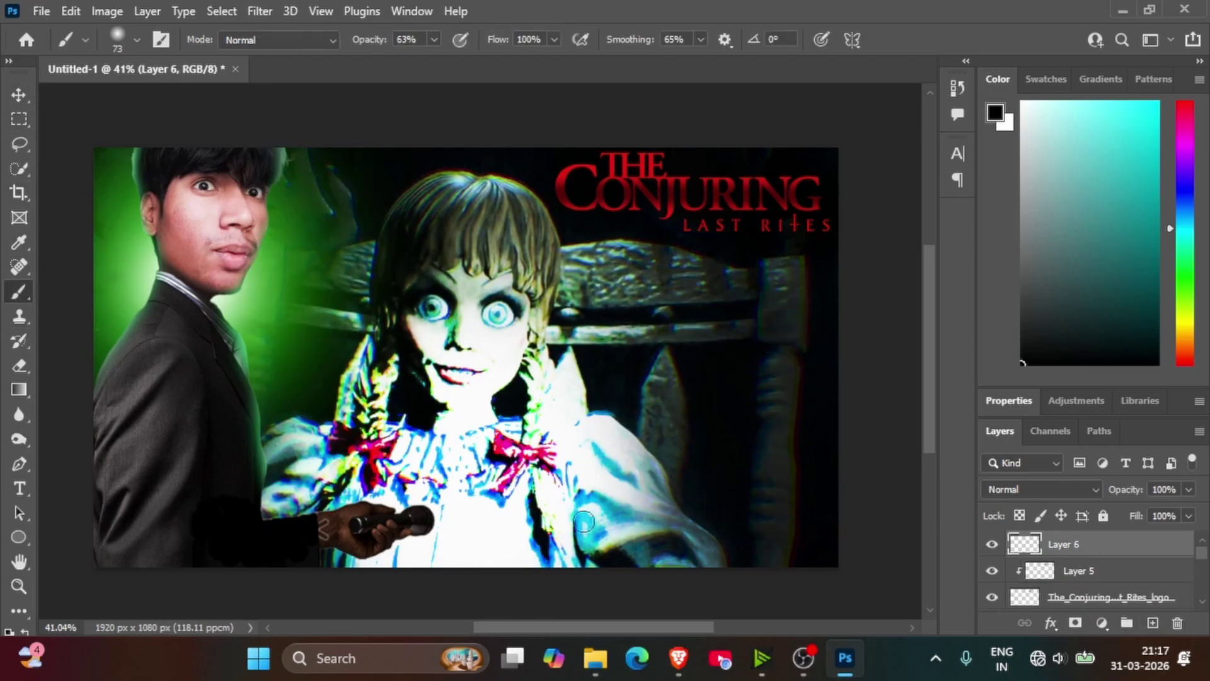
left_click(135, 39)
left_click_drag(155, 102, 193, 101)
left_click(206, 543)
left_click(137, 40)
left_click_drag(194, 101, 215, 101)
left_click(111, 526)
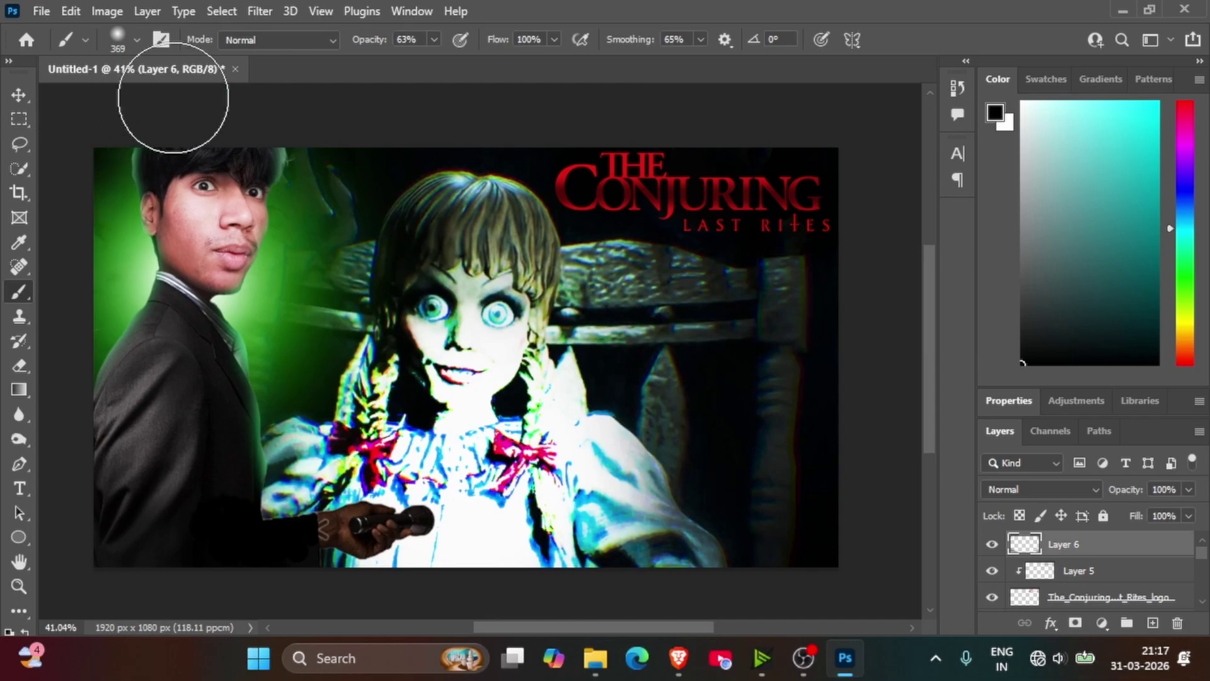
left_click_drag(126, 265, 120, 353)
key("ctrl+z")
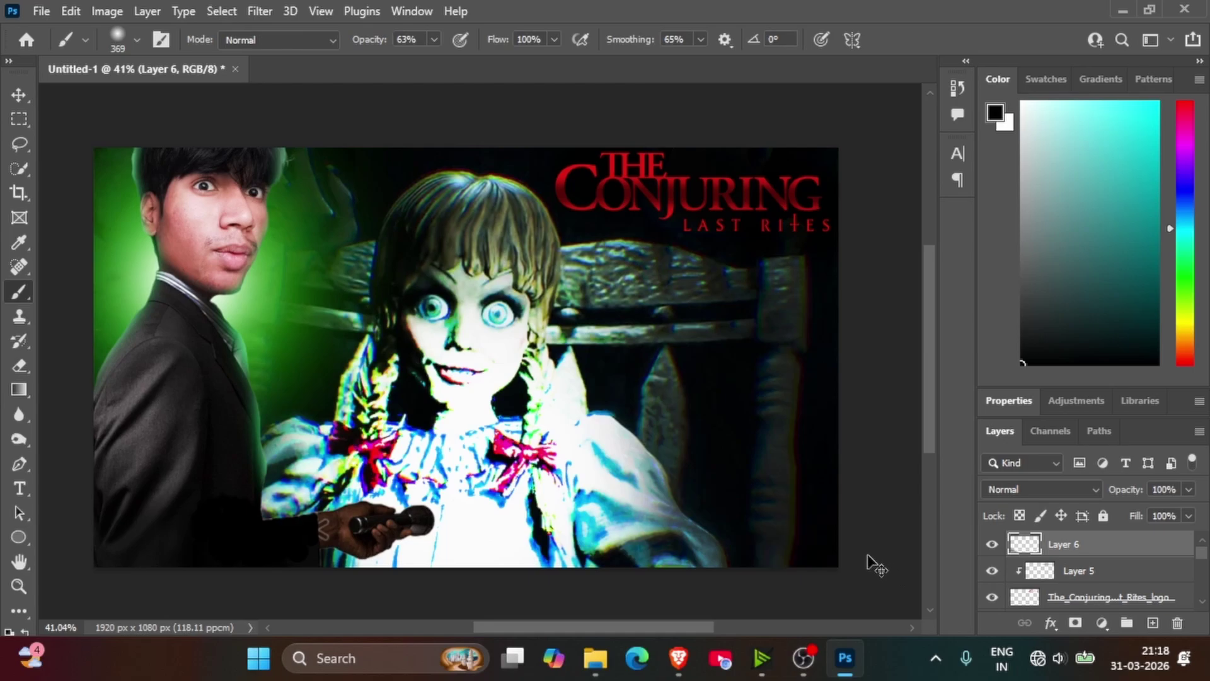
key("ctrl+z")
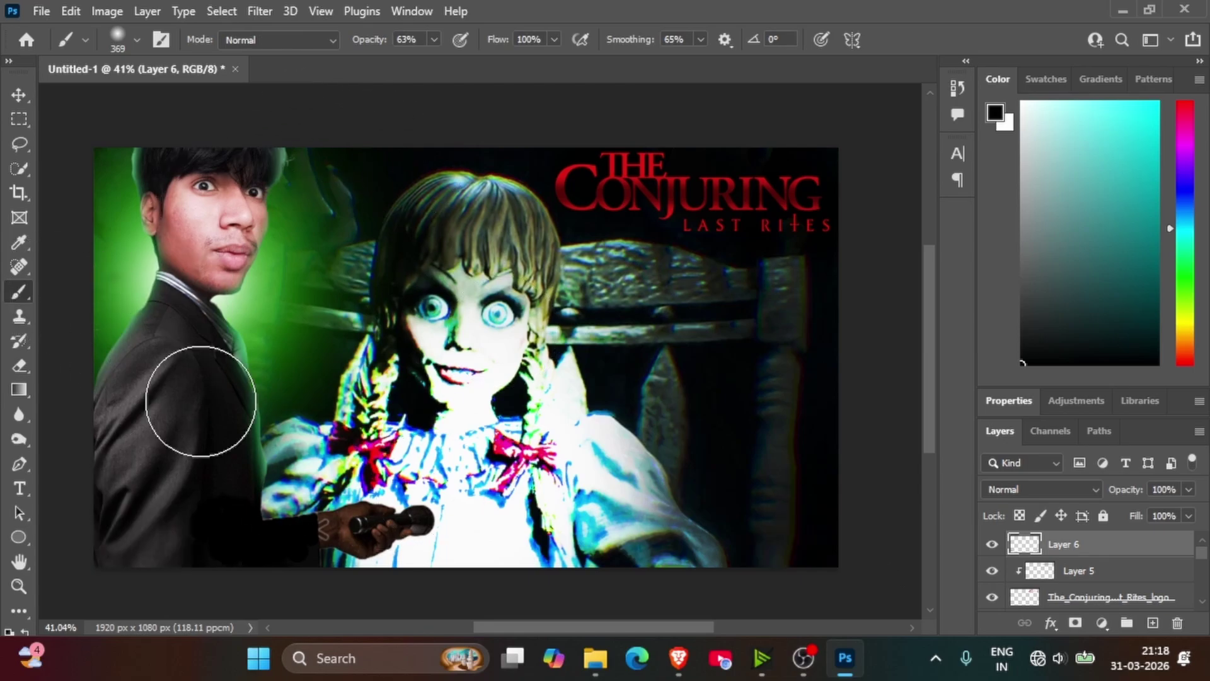
Save a copy on the computer as the JPEG game thumbnail in the thumbnail 2 folder, at maximum quality 12 with Baseline ("Standard") format.
left_click(48, 9)
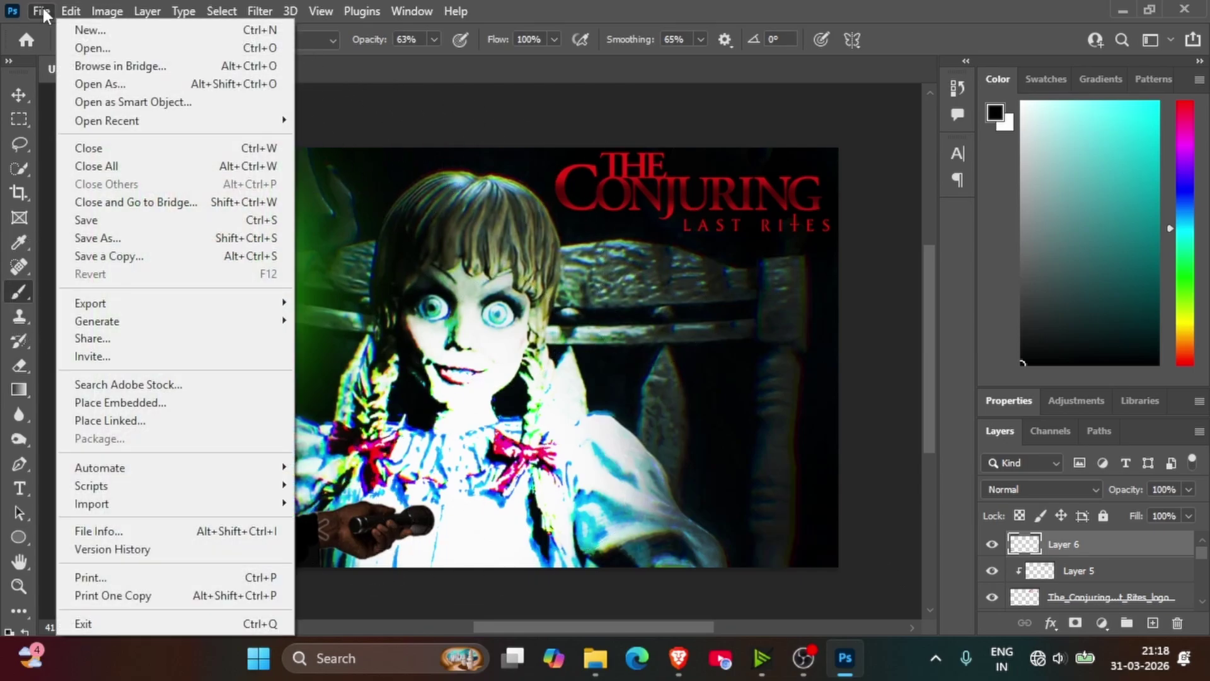
left_click(135, 257)
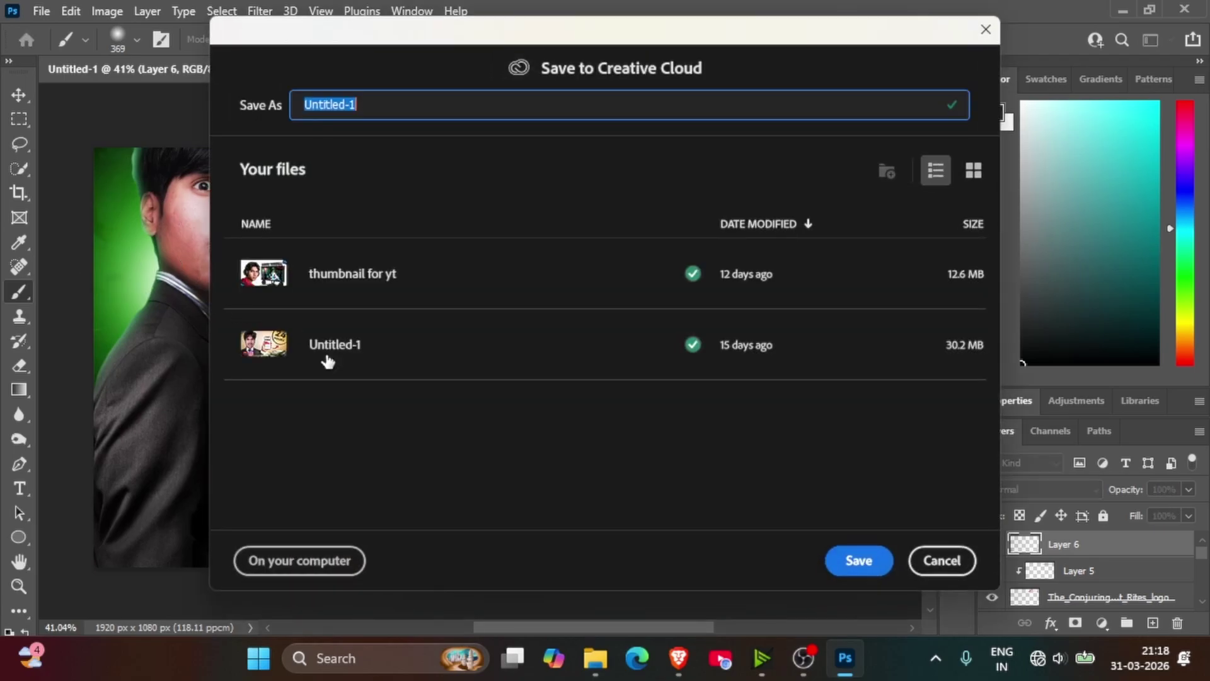
left_click(303, 559)
left_click(660, 515)
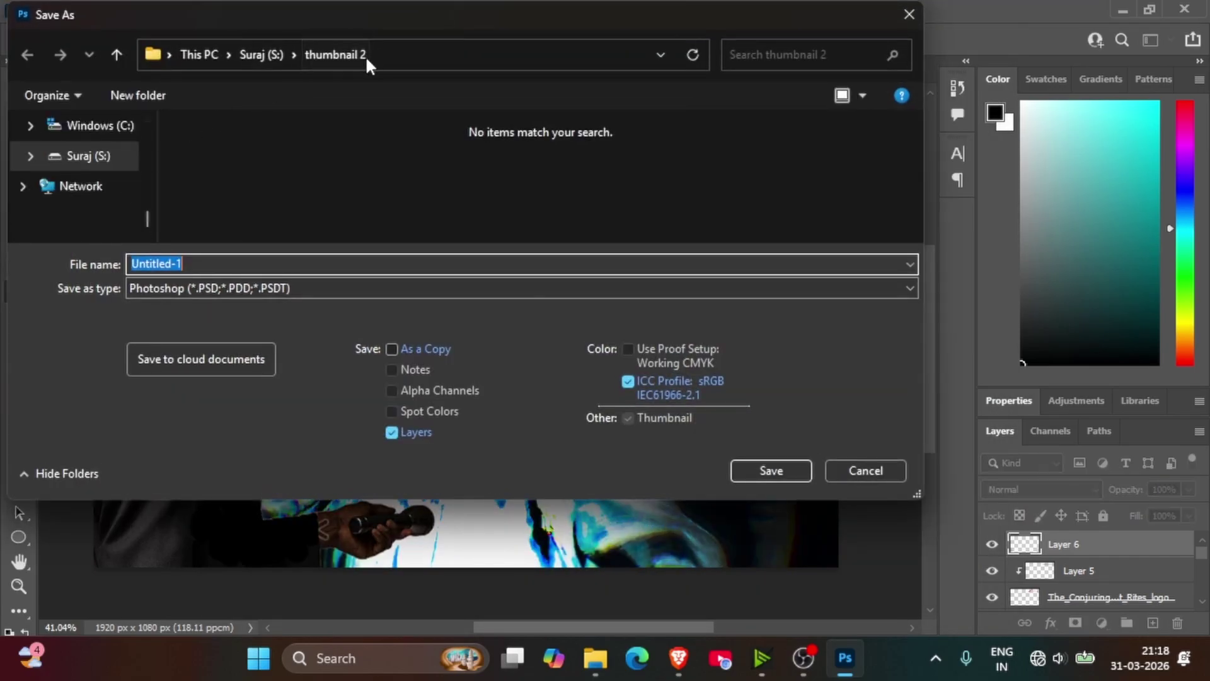
left_click(293, 288)
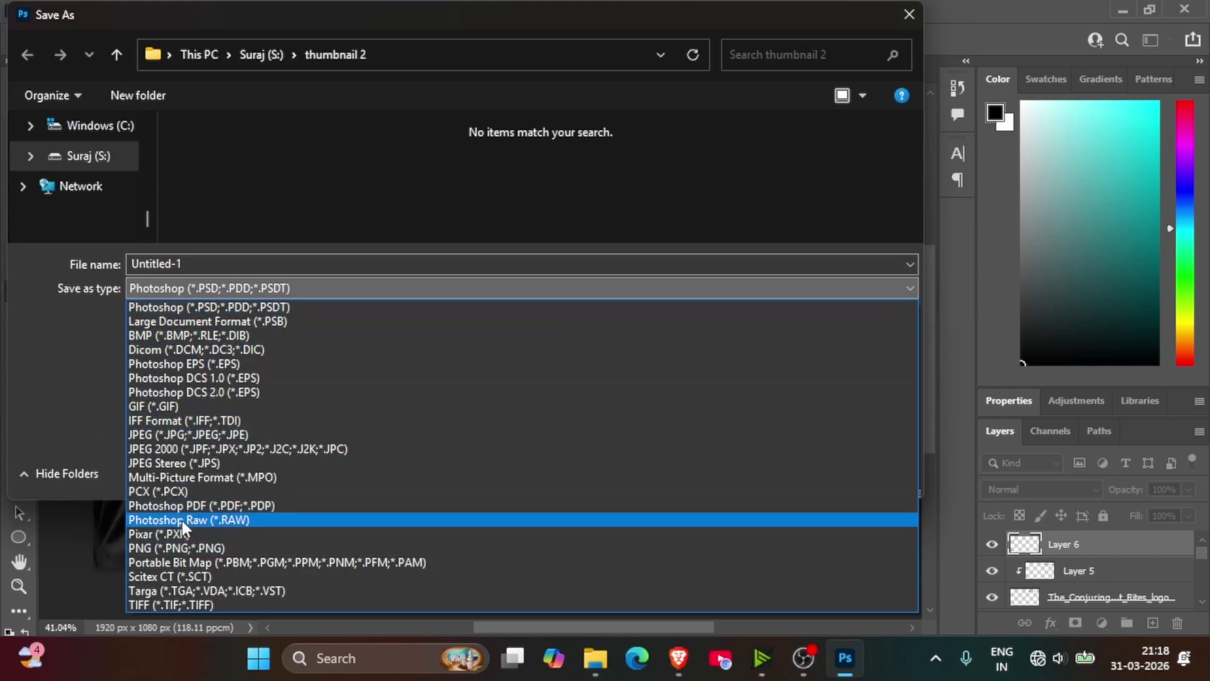
left_click(184, 434)
left_click(765, 469)
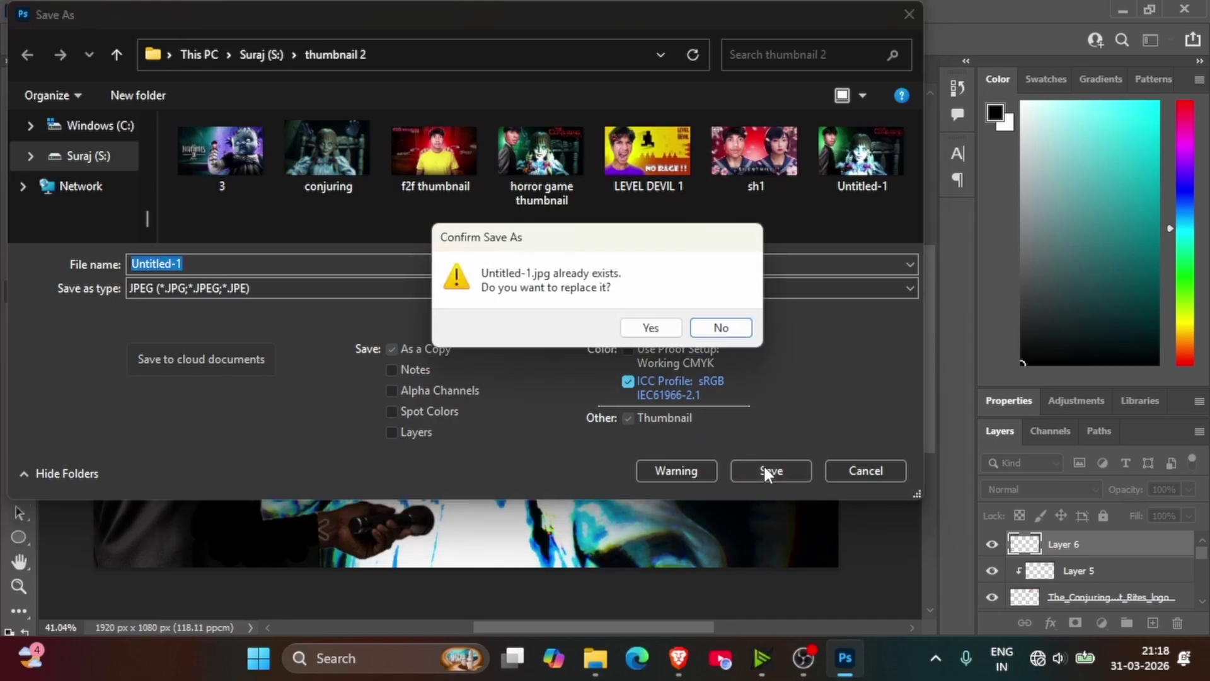
left_click(718, 328)
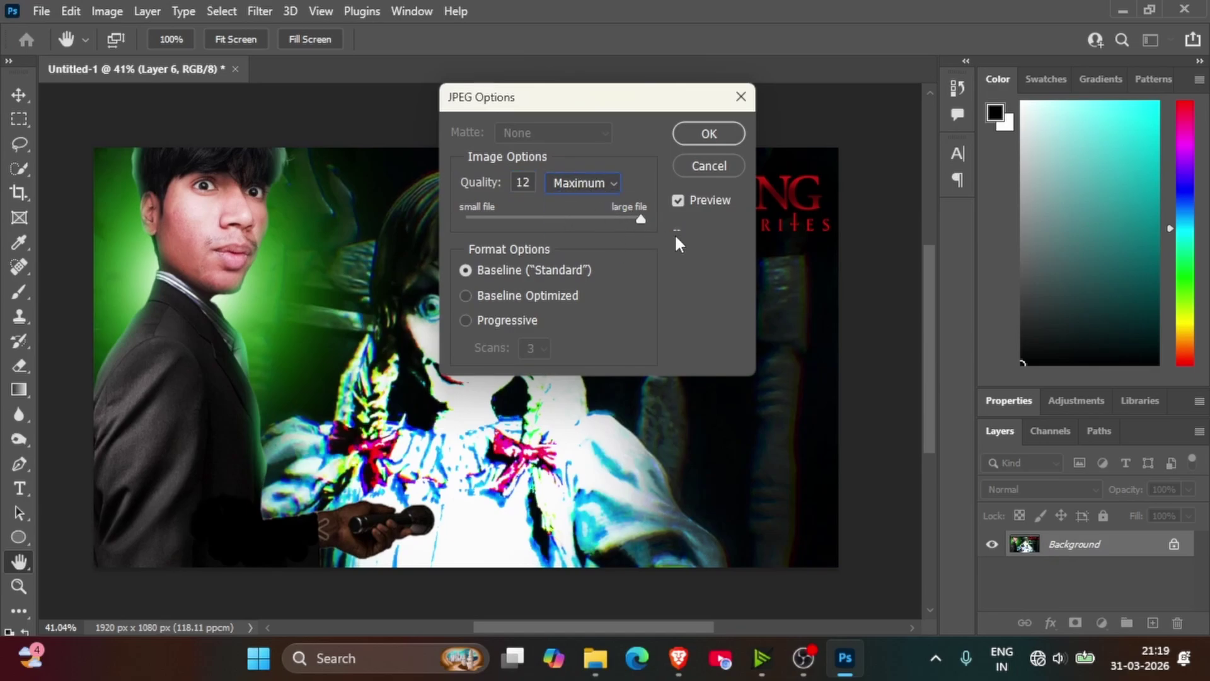
left_click(713, 133)
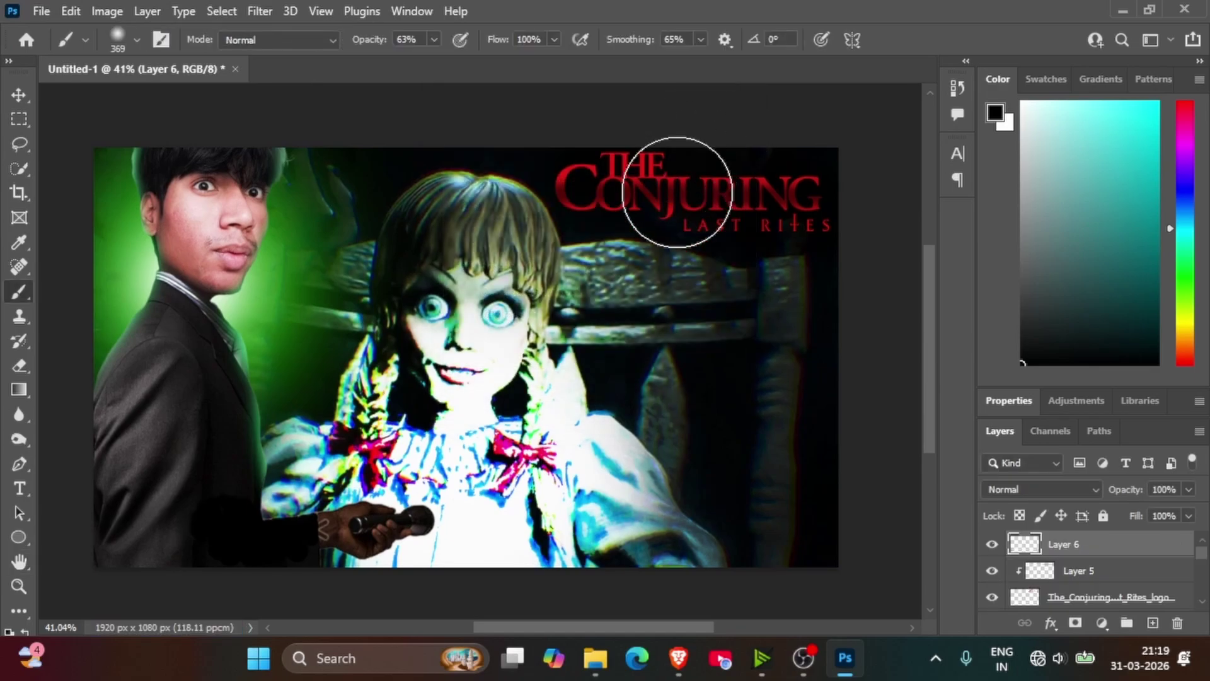
Switch to File Explorer and view the exported game thumbnail.jpg from the thumbnail 2 folder.
left_click(607, 667)
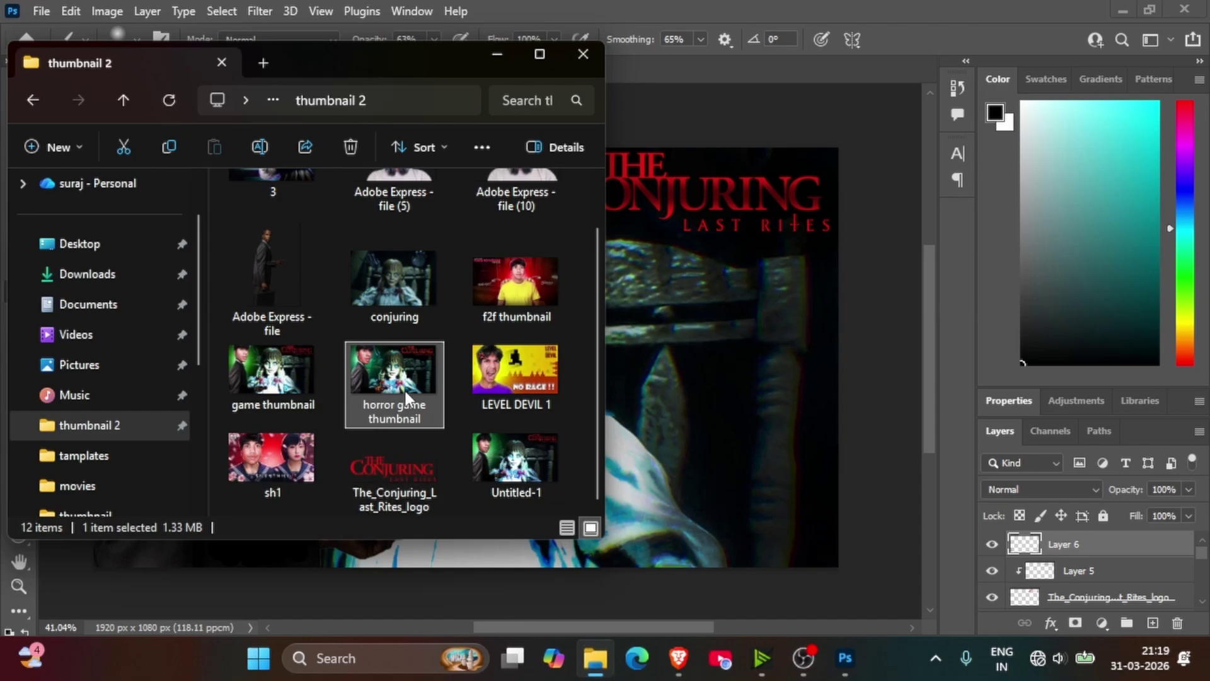
double_click(315, 390)
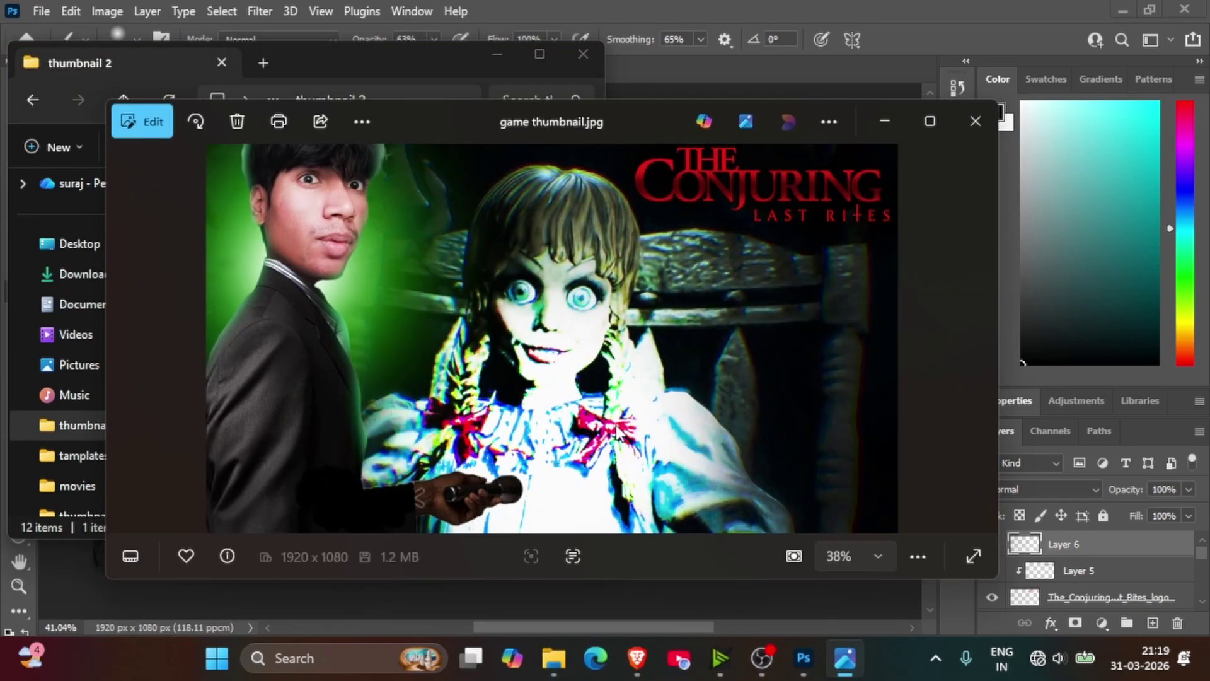
left_click(961, 135)
View the LEVEL DEVIL 1 and sh1 thumbnails for comparison and reopen game thumbnail.jpg.
left_click(516, 360)
double_click(515, 358)
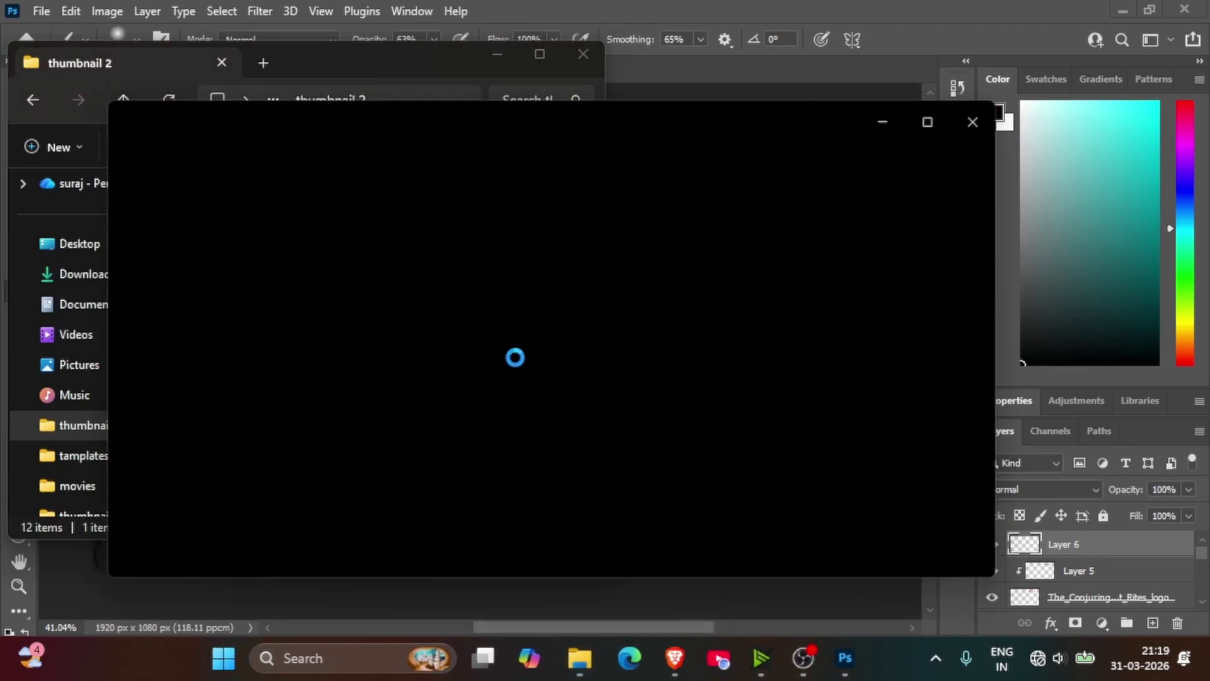
left_click(979, 338)
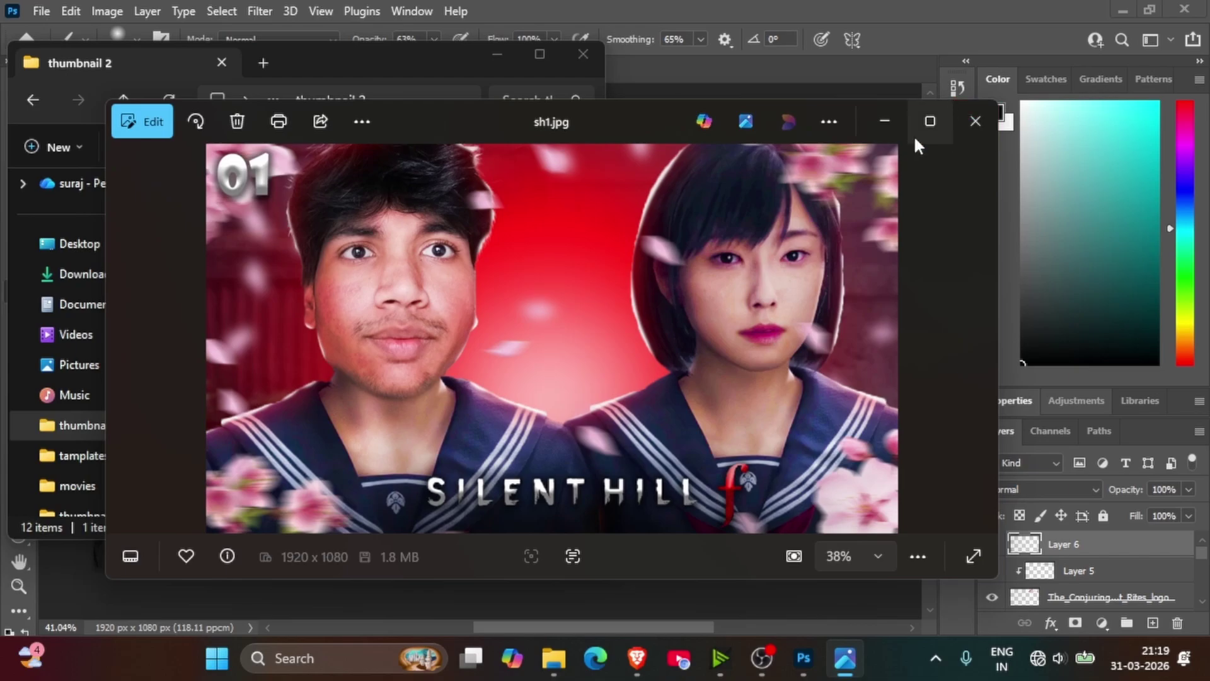
left_click(983, 143)
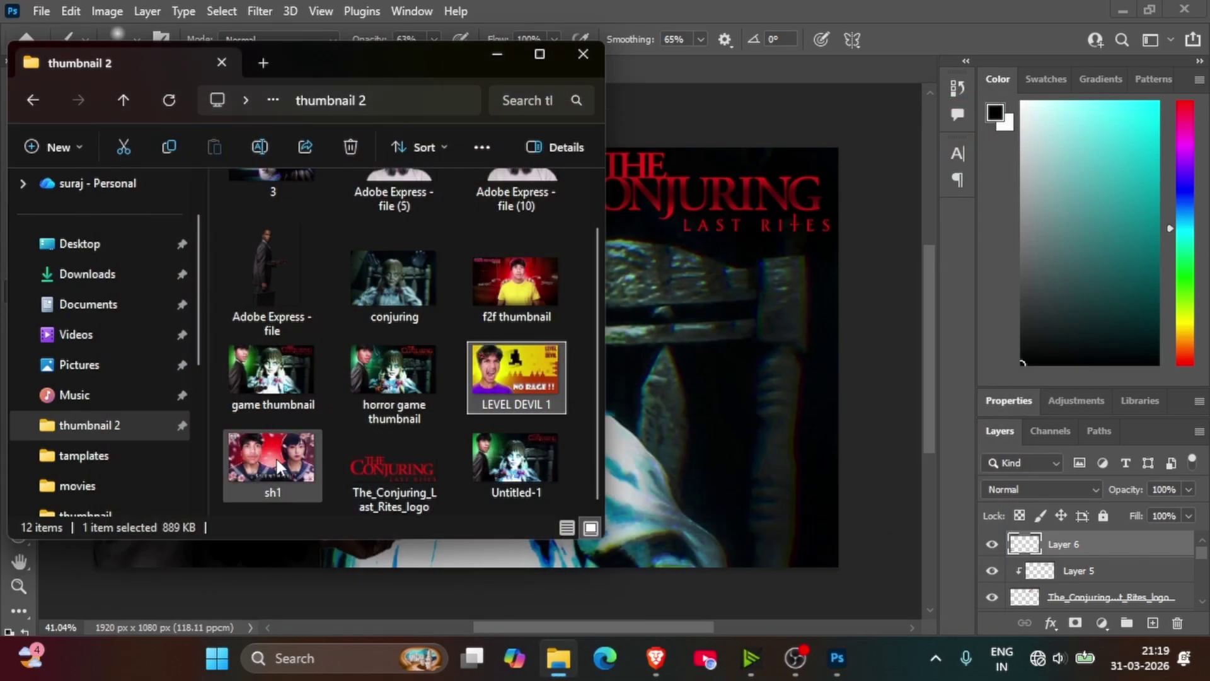
double_click(294, 370)
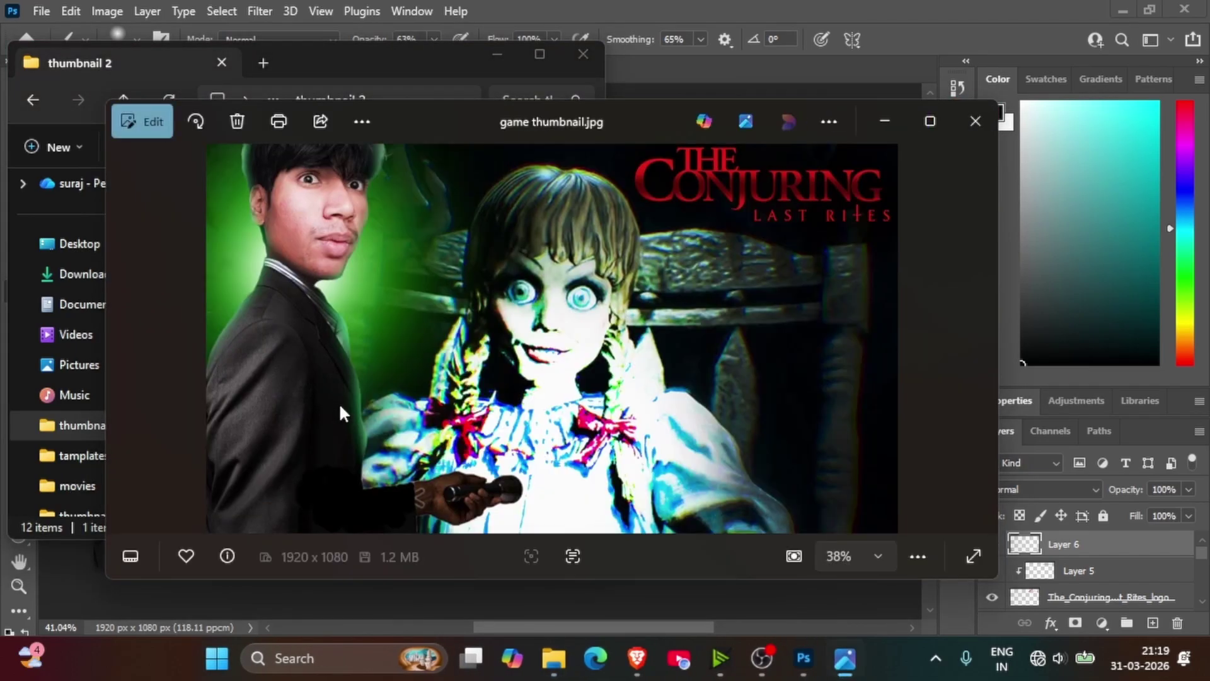